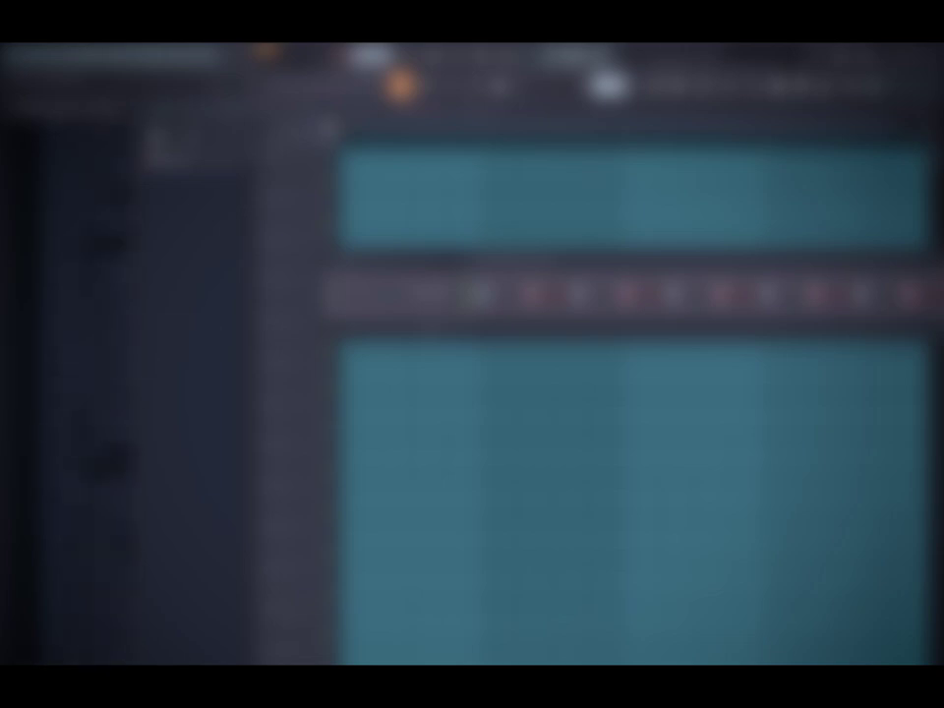
Step: Place the NDS - Nkukza Theke Way Loop_4 sample on Track 2 of the playlist, starting at bar 4
{"action": "scroll", "coordinate": [86, 428], "scroll_direction": "down", "scroll_amount": 5}
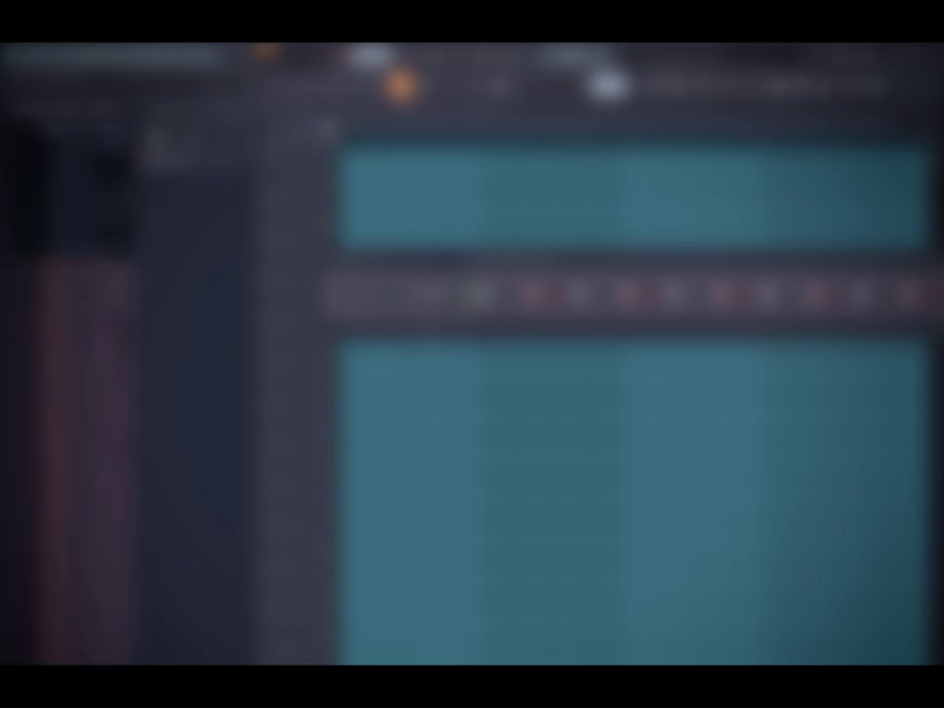
{"action": "left_click_drag", "start_coordinate": [433, 169], "coordinate": [346, 170]}
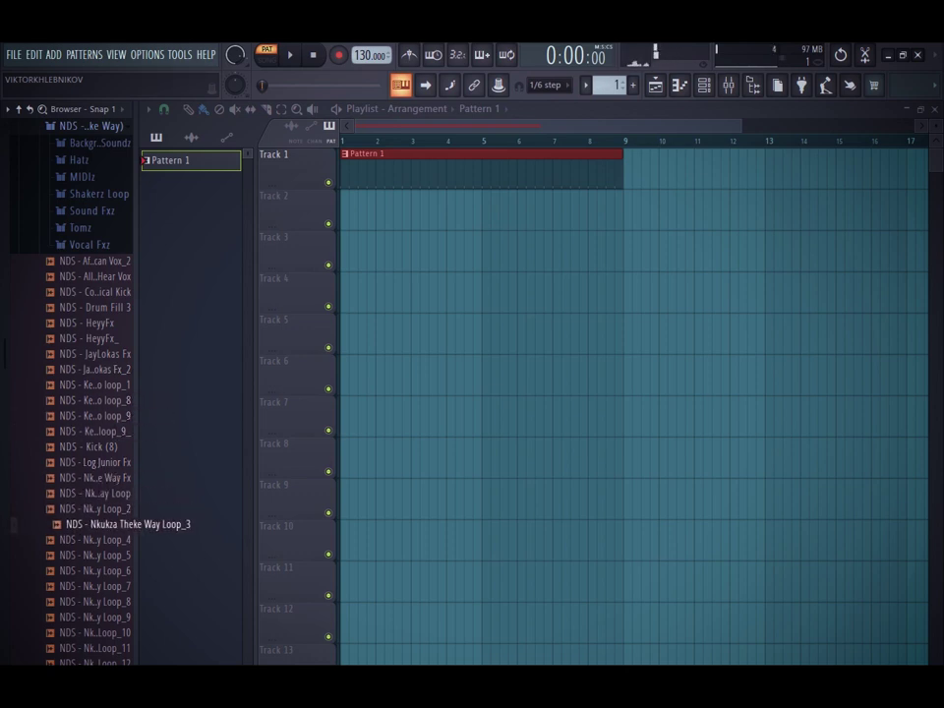
{"action": "left_click_drag", "start_coordinate": [295, 369], "coordinate": [451, 208]}
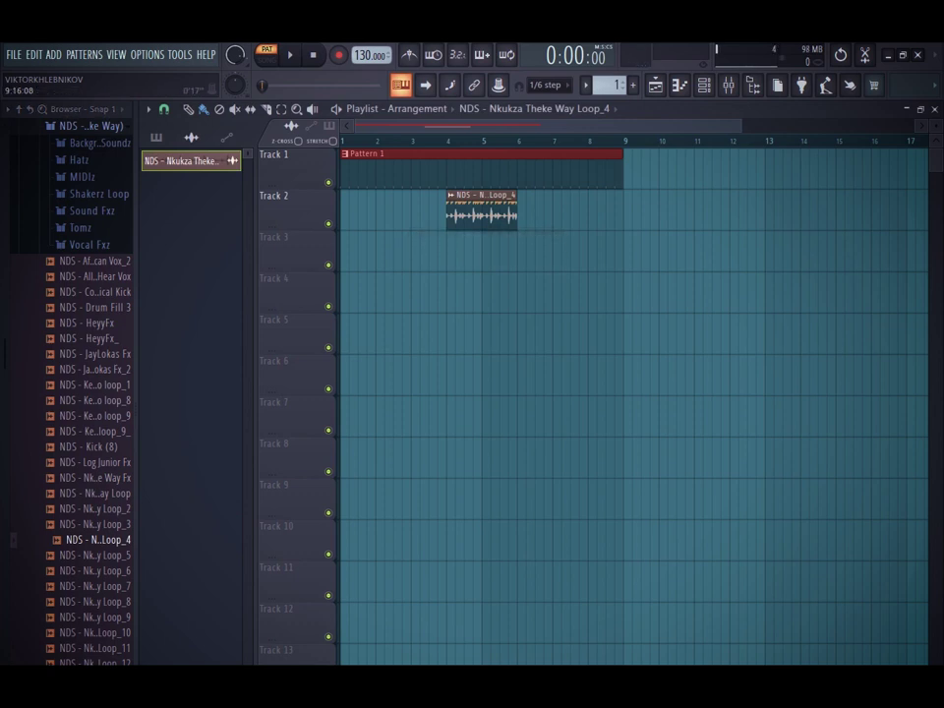
Step: Load Nkukza Theke Way Loop_4 into a new Slicex channel and clear the dumped slice notes from its piano roll
{"action": "key", "text": "F6"}
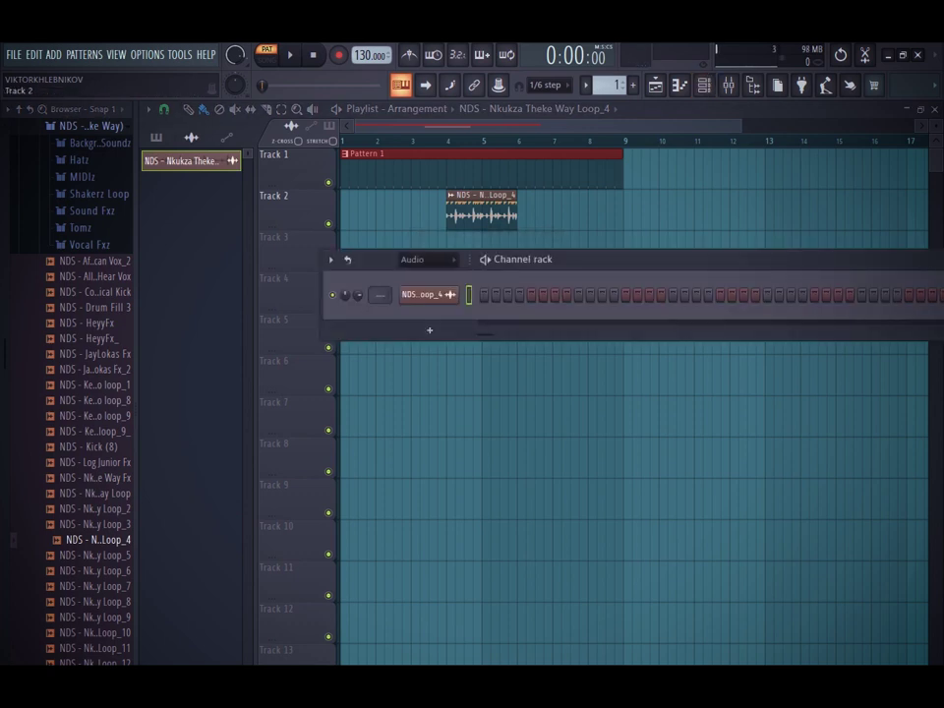
{"action": "right_click", "coordinate": [98, 540]}
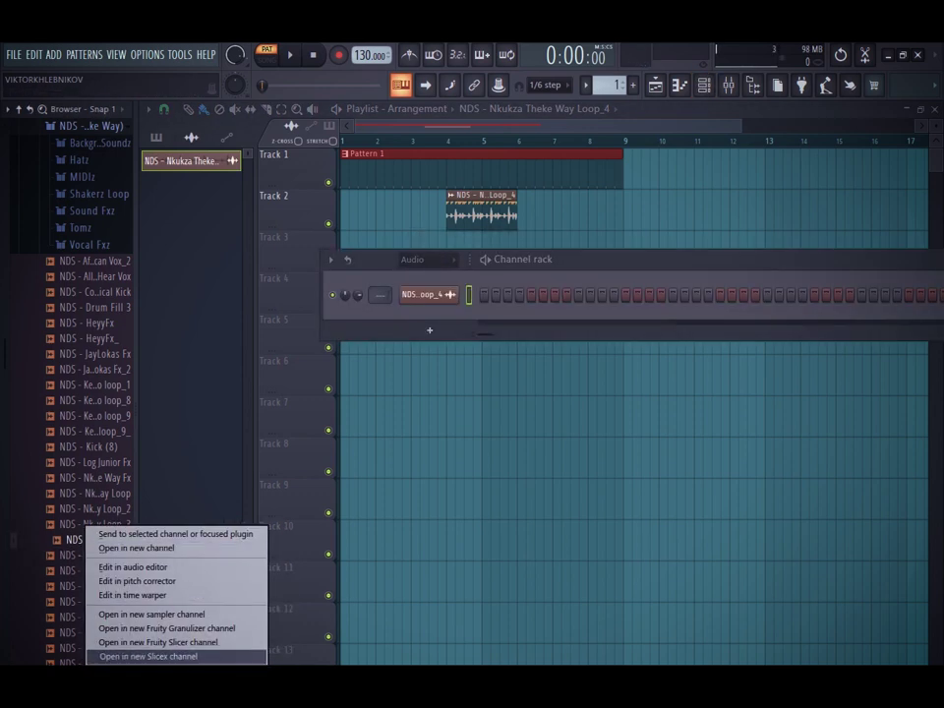
{"action": "left_click", "coordinate": [148, 657]}
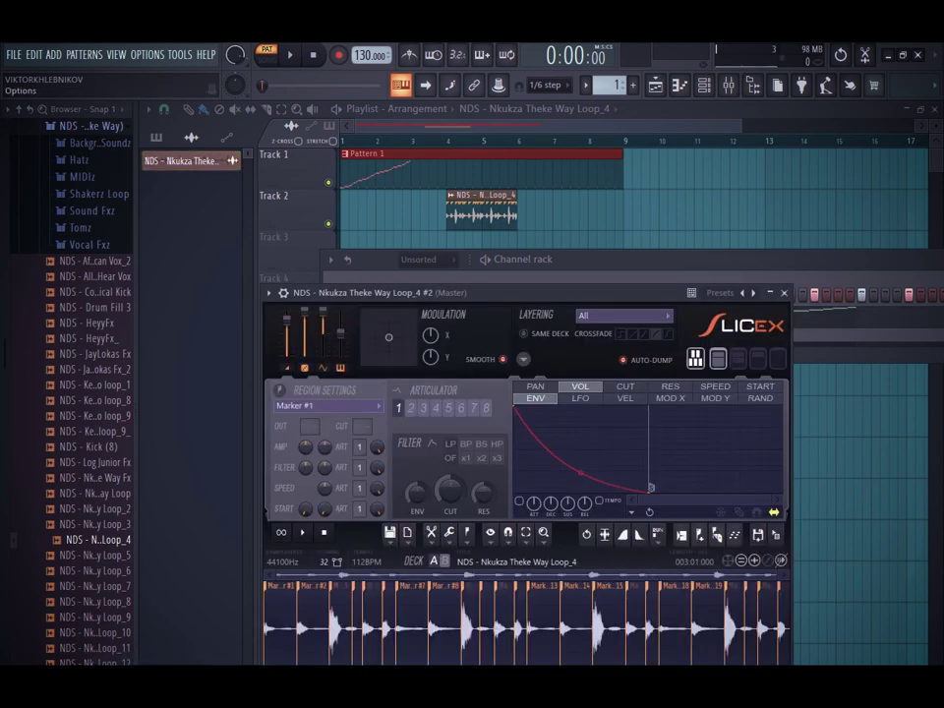
{"action": "left_click_drag", "start_coordinate": [546, 293], "coordinate": [371, 514]}
{"action": "left_click", "coordinate": [511, 317]}
{"action": "key", "text": "ctrl+x"}
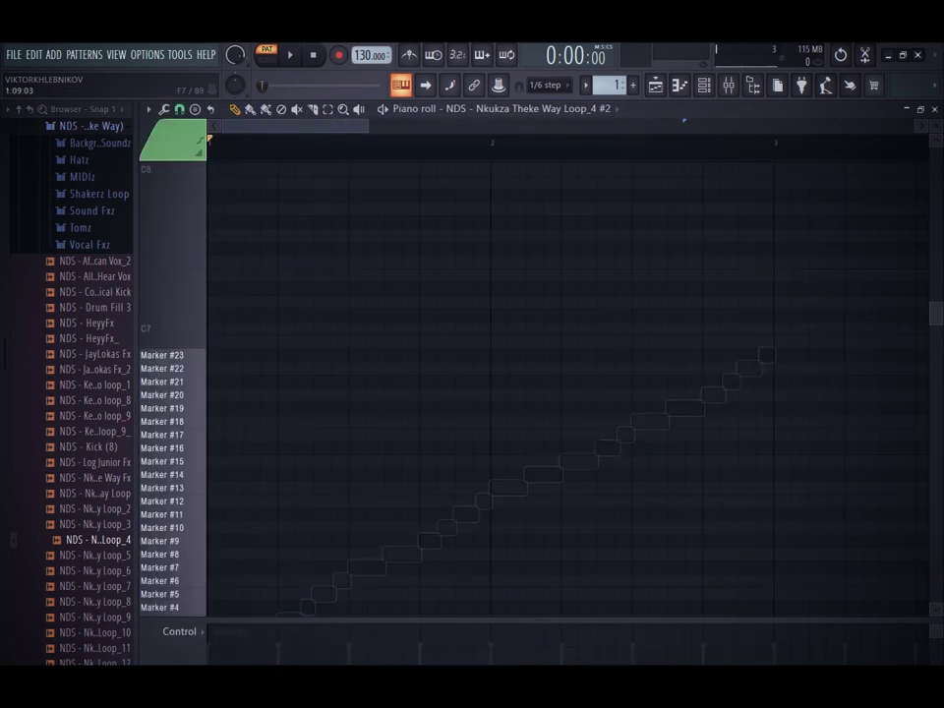
Step: Raise the main swing amount in the channel rack
{"action": "scroll", "coordinate": [626, 328], "scroll_direction": "down", "scroll_amount": 4}
{"action": "key", "text": "F6"}
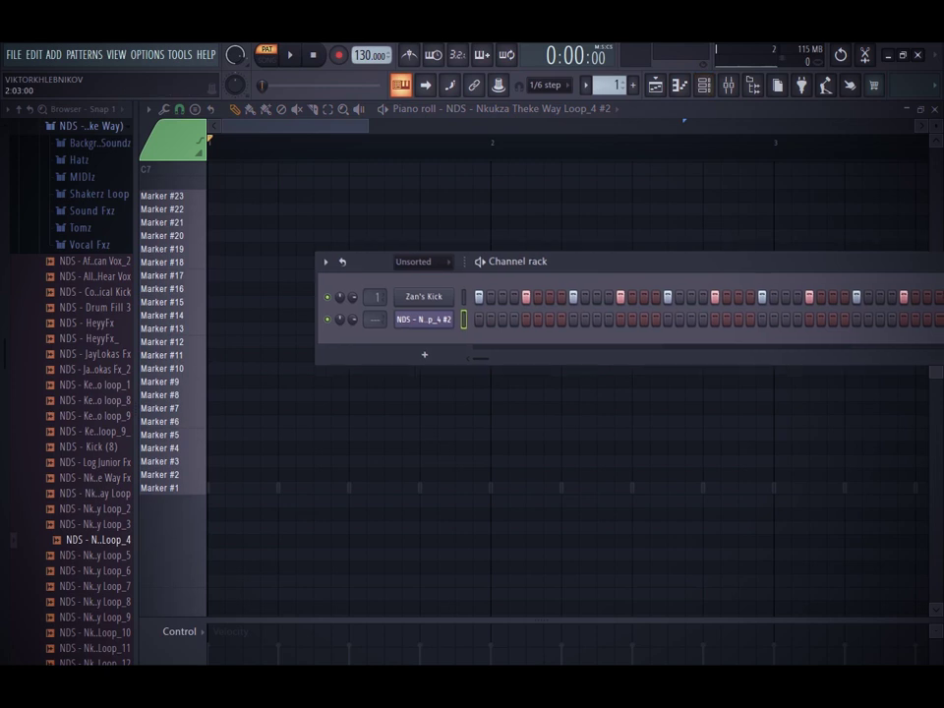
{"action": "left_click_drag", "start_coordinate": [787, 260], "coordinate": [248, 287]}
{"action": "left_click_drag", "start_coordinate": [847, 287], "coordinate": [246, 226]}
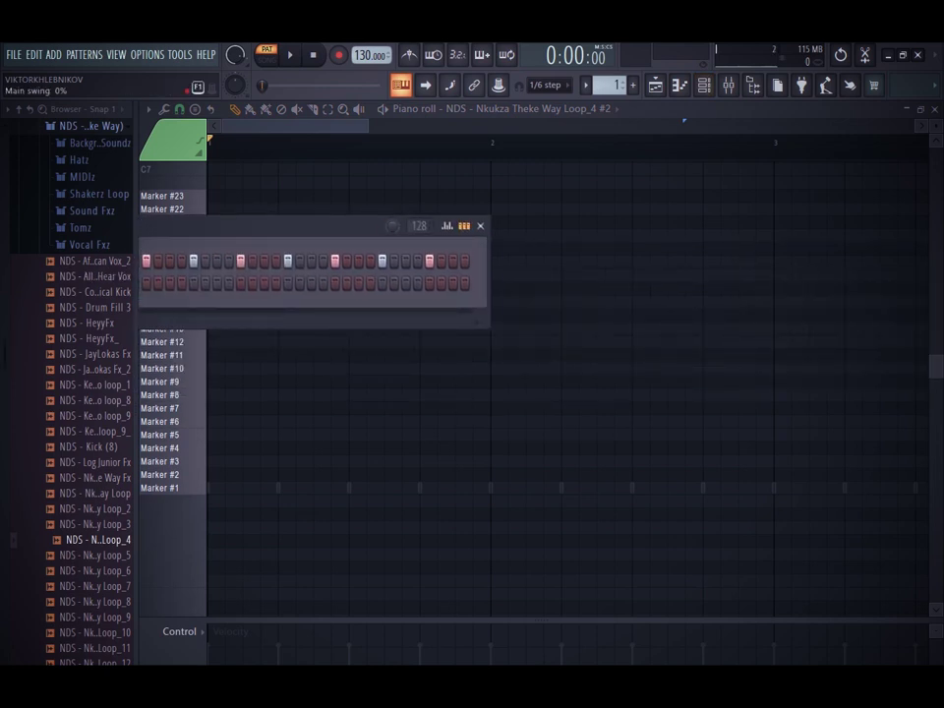
{"action": "key", "text": "F6"}
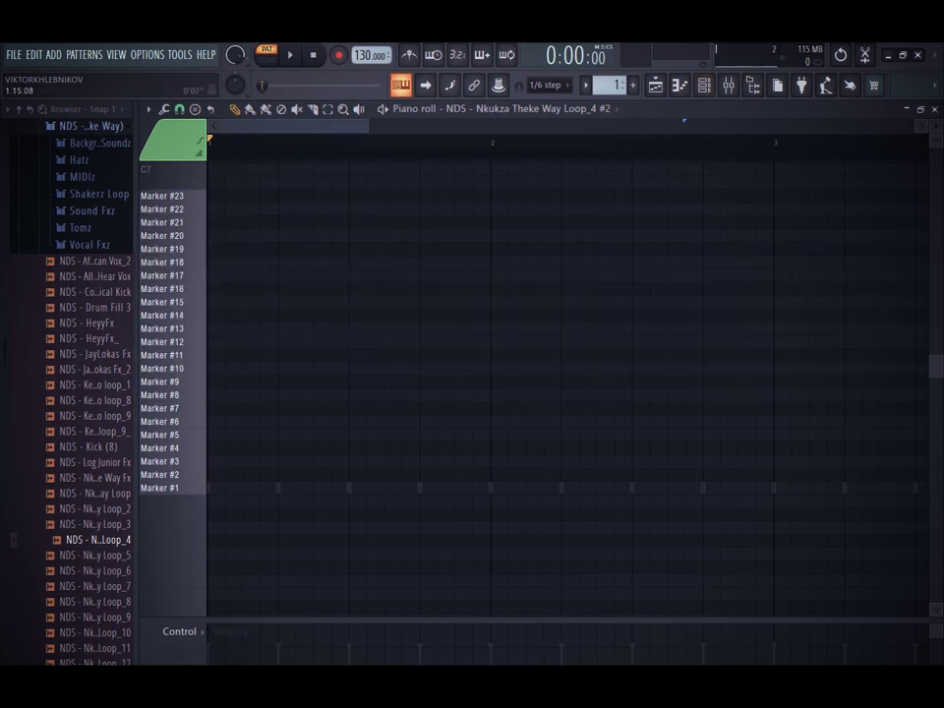
Step: Set the project tempo to 113 BPM and restretch all channels
{"action": "left_click_drag", "start_coordinate": [208, 138], "coordinate": [269, 139]}
{"action": "left_click", "coordinate": [653, 82]}
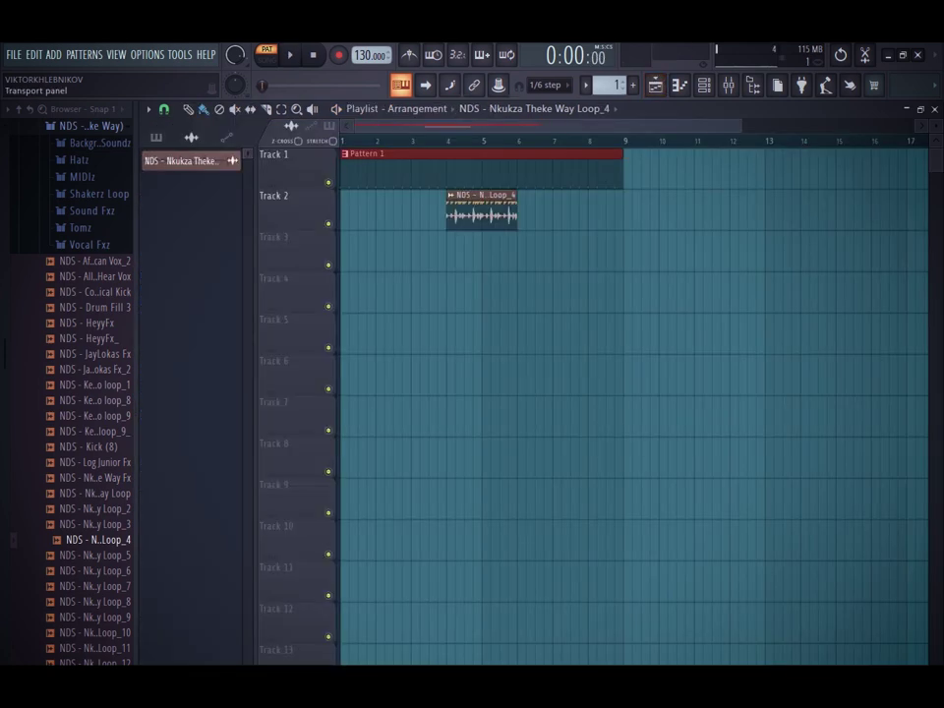
{"action": "right_click", "coordinate": [371, 55]}
{"action": "left_click", "coordinate": [405, 235]}
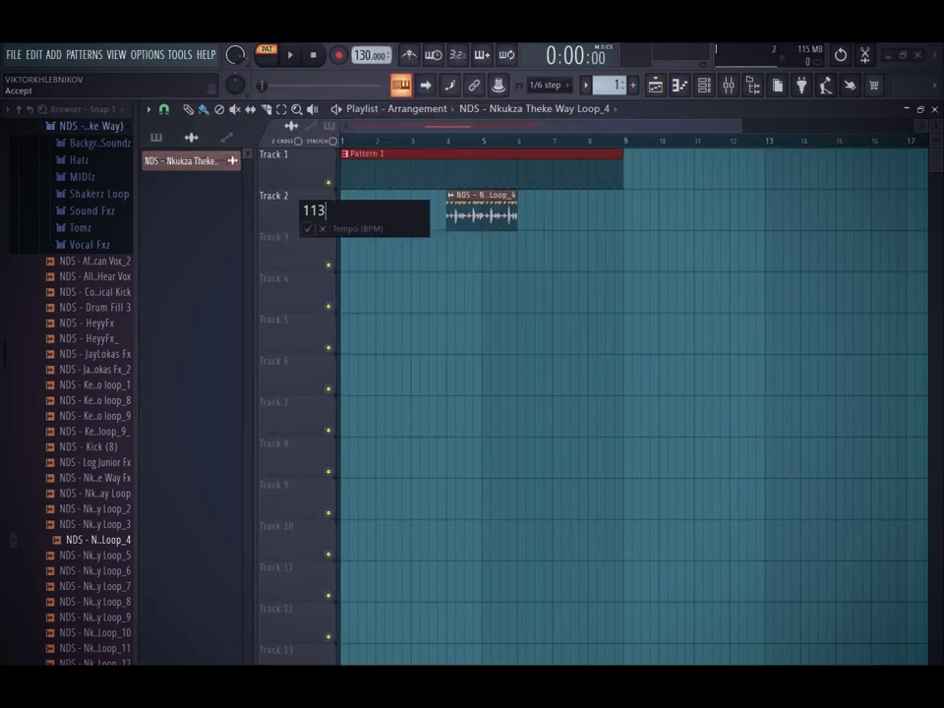
{"action": "left_click", "coordinate": [307, 228]}
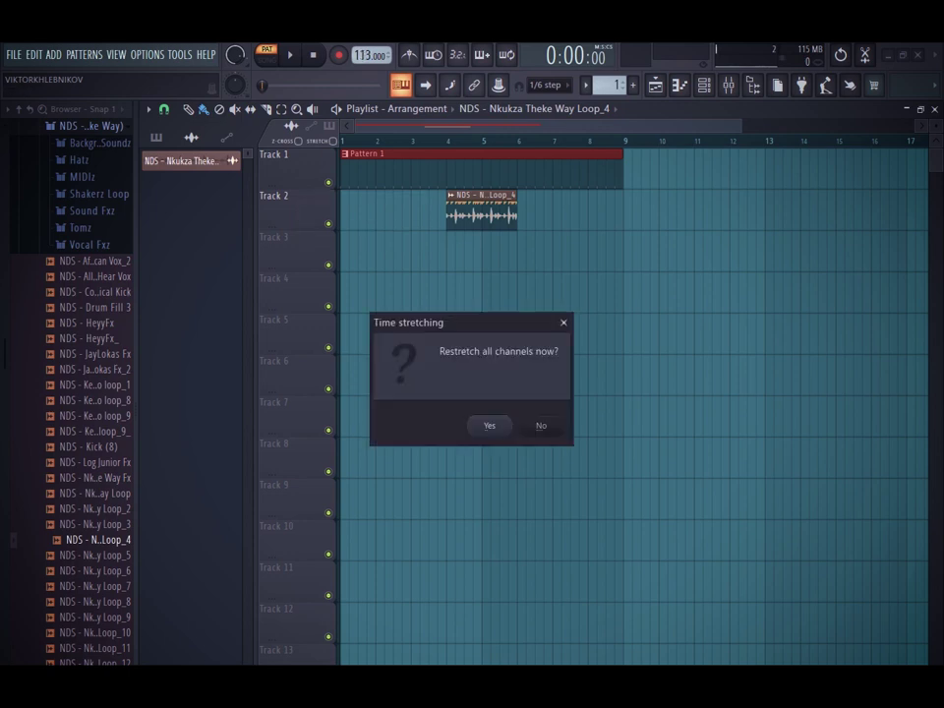
{"action": "key", "text": "Return"}
Step: Add two-step notes for Marker #2 at step 1, Marker #1 at step 4 and Marker #4 at step 7 of bar 1
{"action": "left_click", "coordinate": [678, 84]}
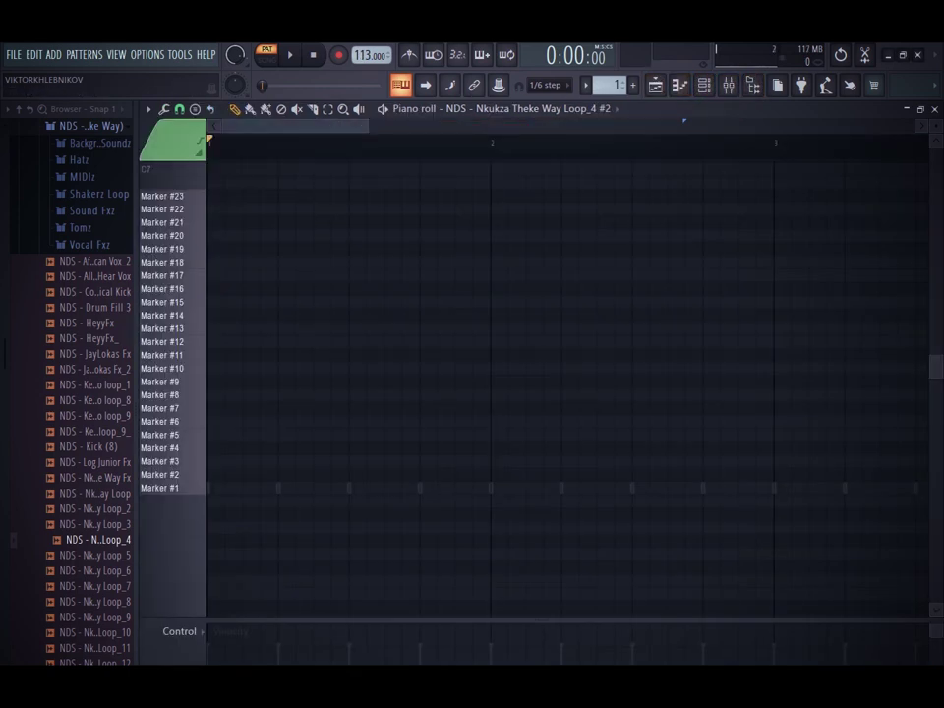
{"action": "key", "text": "space"}
{"action": "key", "text": "space"}
{"action": "key", "text": "space"}
{"action": "left_click", "coordinate": [266, 488]}
{"action": "left_click", "coordinate": [300, 449]}
{"action": "key", "text": "space"}
{"action": "left_click_drag", "start_coordinate": [303, 448], "coordinate": [321, 449]}
{"action": "key", "text": "space"}
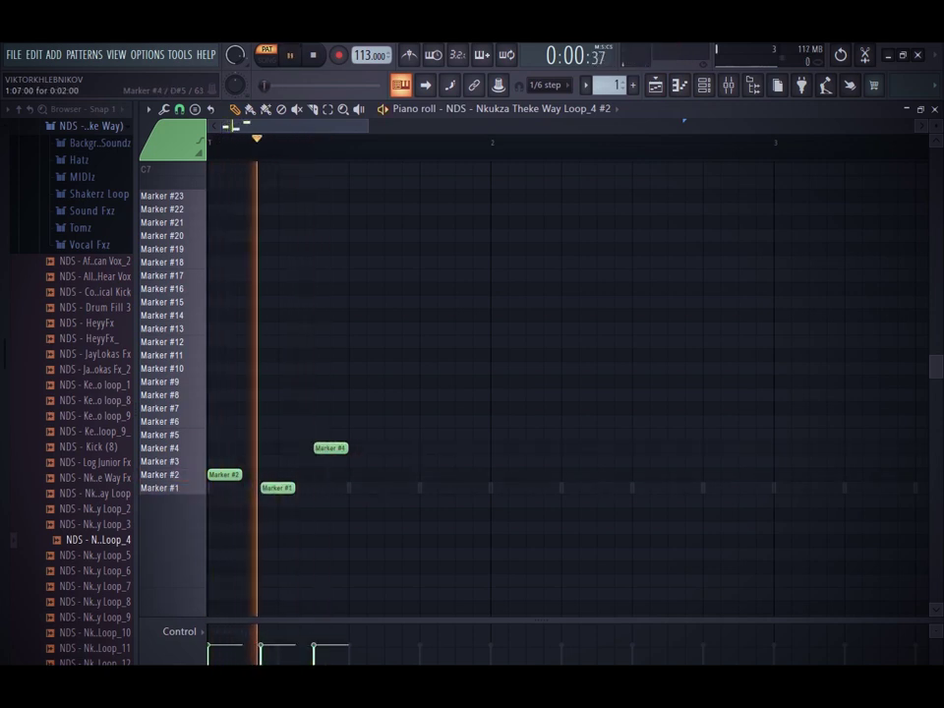
Step: Add one-step notes for Marker #6 at step 9, Marker #10 at step 11 and Marker #8 at step 12
{"action": "left_click", "coordinate": [355, 422]}
{"action": "key", "text": "space"}
{"action": "key", "text": "space"}
{"action": "left_click_drag", "start_coordinate": [382, 422], "coordinate": [364, 422]}
{"action": "left_click", "coordinate": [390, 369]}
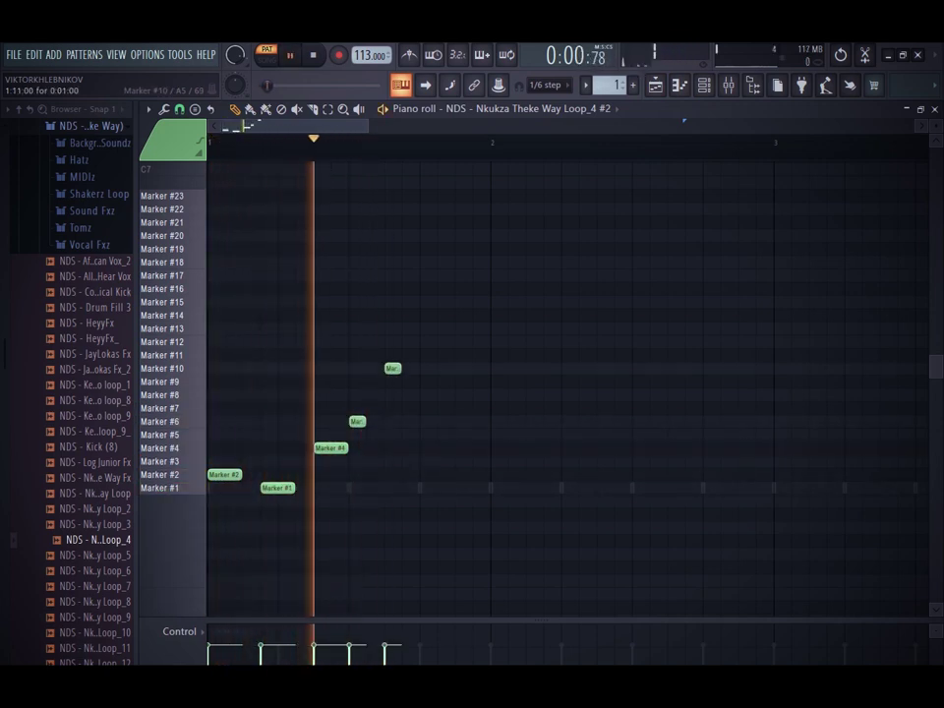
{"action": "left_click", "coordinate": [408, 395]}
{"action": "key", "text": "space"}
{"action": "key", "text": "space"}
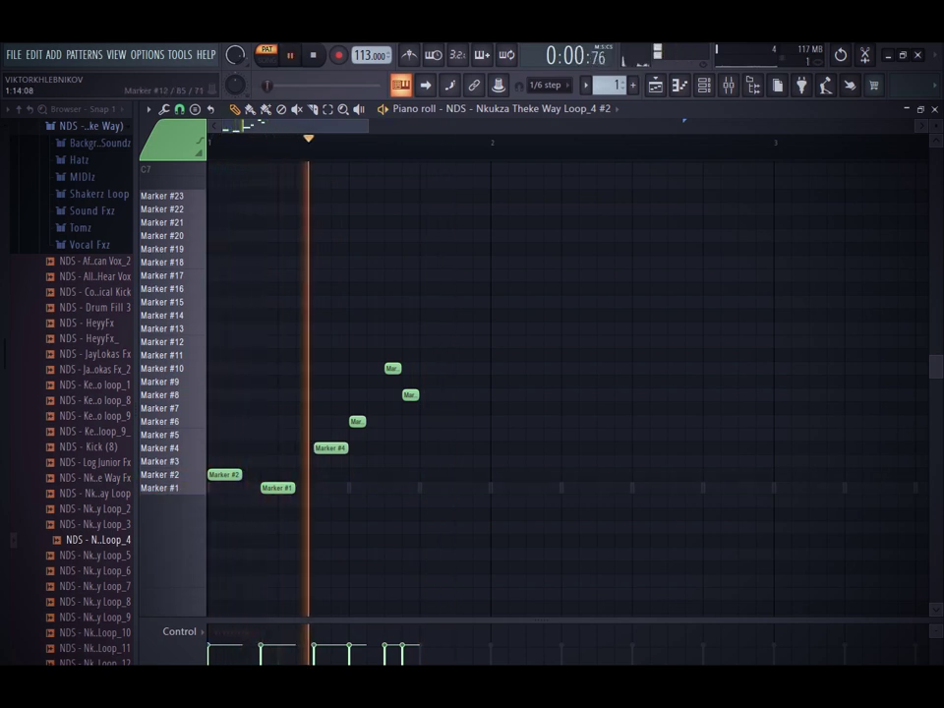
Step: Complete bar 1 with two-step notes for Marker #14 at step 13 and Marker #3 at step 15, auditioning each
{"action": "left_click", "coordinate": [426, 315]}
{"action": "key", "text": "space"}
{"action": "key", "text": "space"}
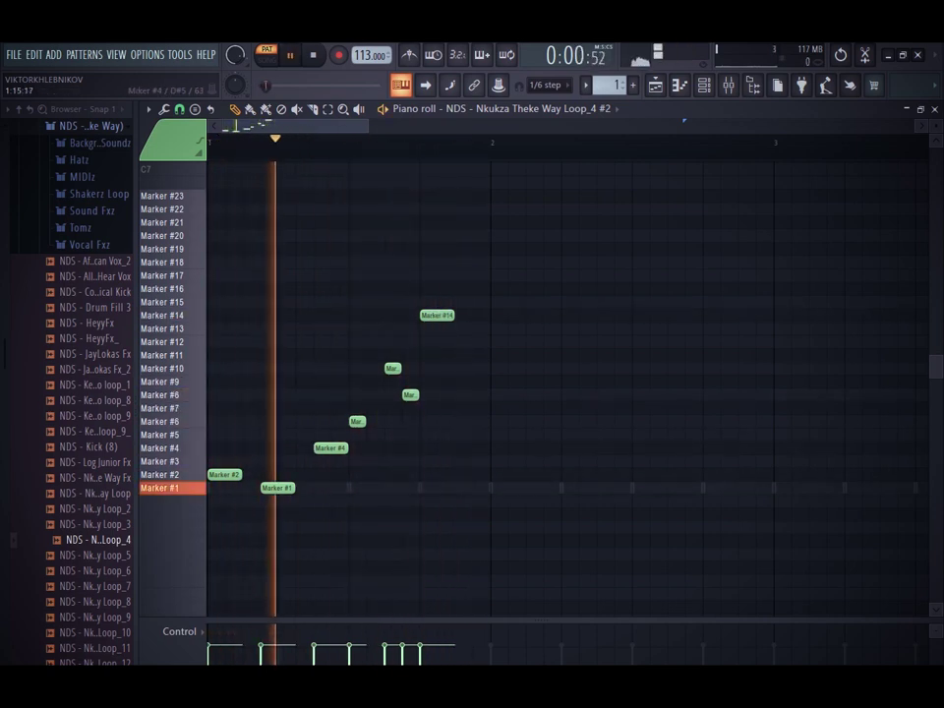
{"action": "left_click", "coordinate": [465, 461]}
{"action": "key", "text": "space"}
{"action": "key", "text": "space"}
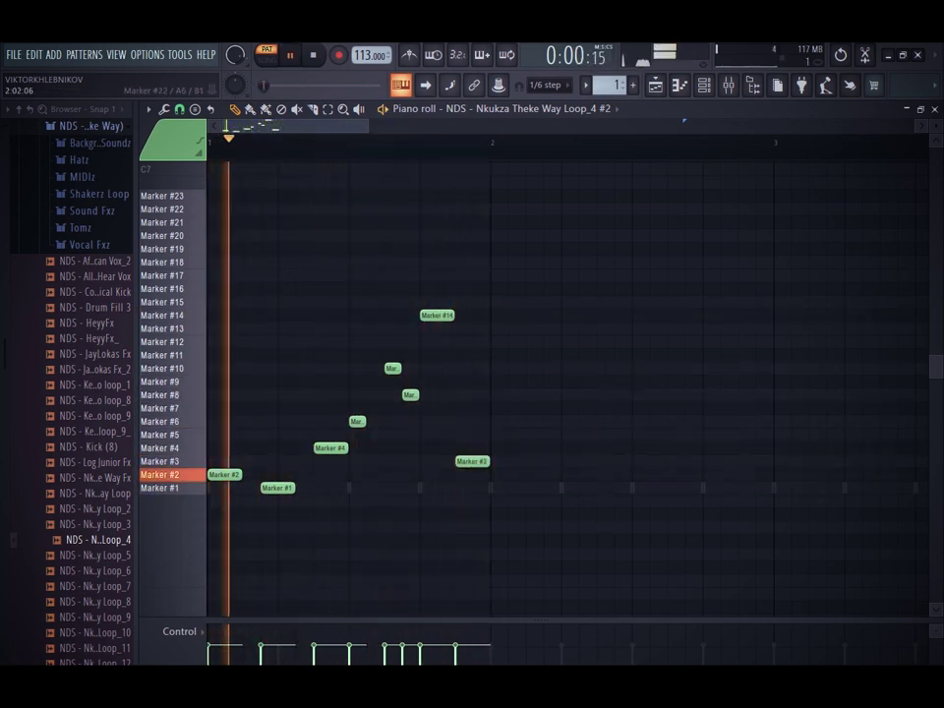
Step: Duplicate the bar 1 slice notes into bar 2 and delete the closing Marker #3 note there
{"action": "key", "text": "ctrl+b"}
{"action": "key", "text": "ctrl+b"}
{"action": "key", "text": "Delete"}
{"action": "right_click", "coordinate": [558, 462]}
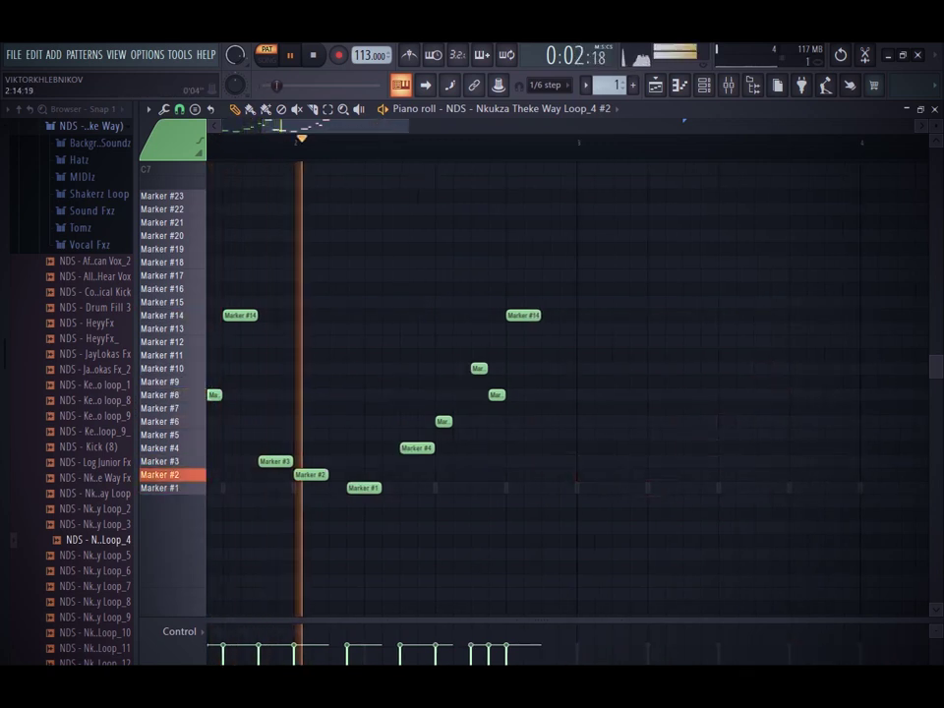
Step: Duplicate the two-bar slice sequence until it fills all eight bars of the pattern
{"action": "key", "text": "ctrl+a"}
{"action": "left_click_drag", "start_coordinate": [562, 402], "coordinate": [647, 401]}
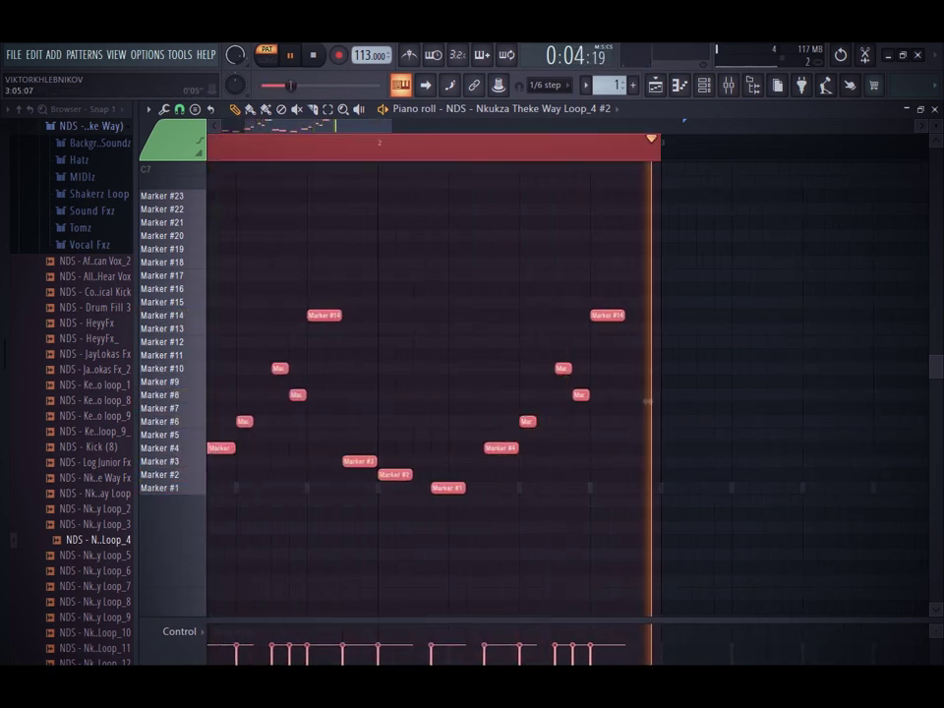
{"action": "key", "text": "ctrl+b"}
{"action": "key", "text": "ctrl+d"}
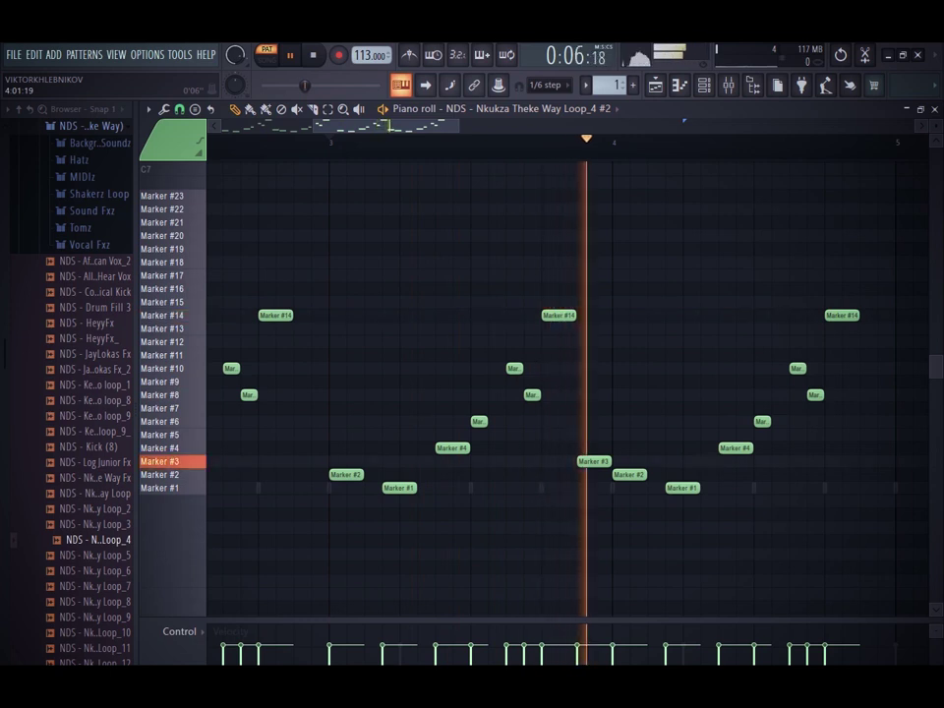
{"action": "scroll", "coordinate": [627, 401], "scroll_direction": "down", "scroll_amount": 4}
{"action": "left_click_drag", "start_coordinate": [426, 144], "coordinate": [148, 144]}
{"action": "key", "text": "ctrl+b"}
{"action": "key", "text": "ctrl+d"}
Step: Stop playback, widen the channel rack to show more steps, and reposition it so the channel names are visible
{"action": "left_click", "coordinate": [705, 85]}
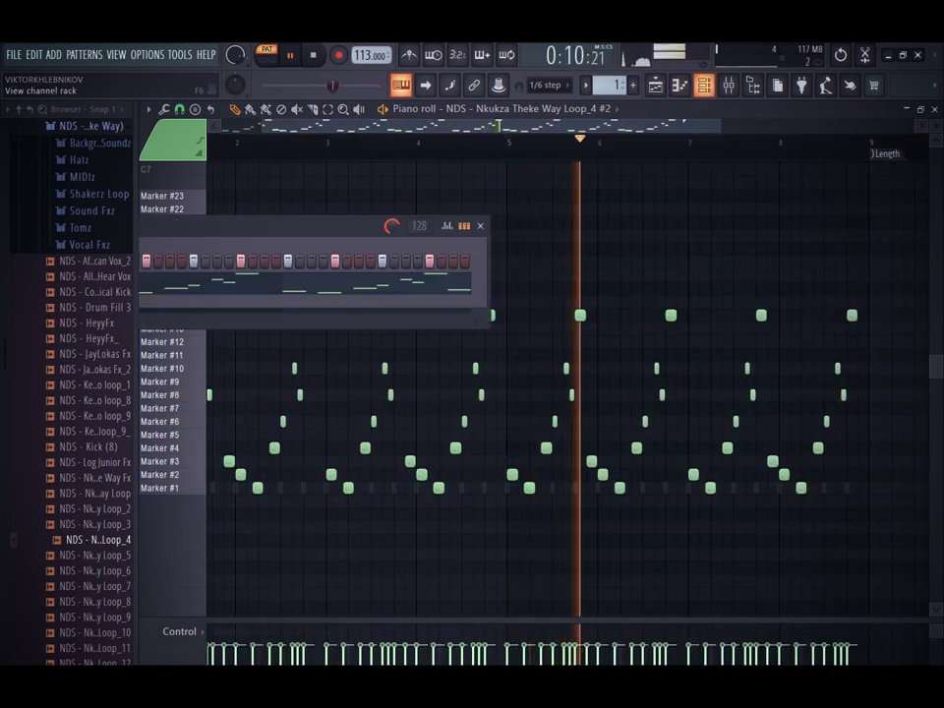
{"action": "key", "text": "space"}
{"action": "left_click_drag", "start_coordinate": [490, 234], "coordinate": [927, 234]}
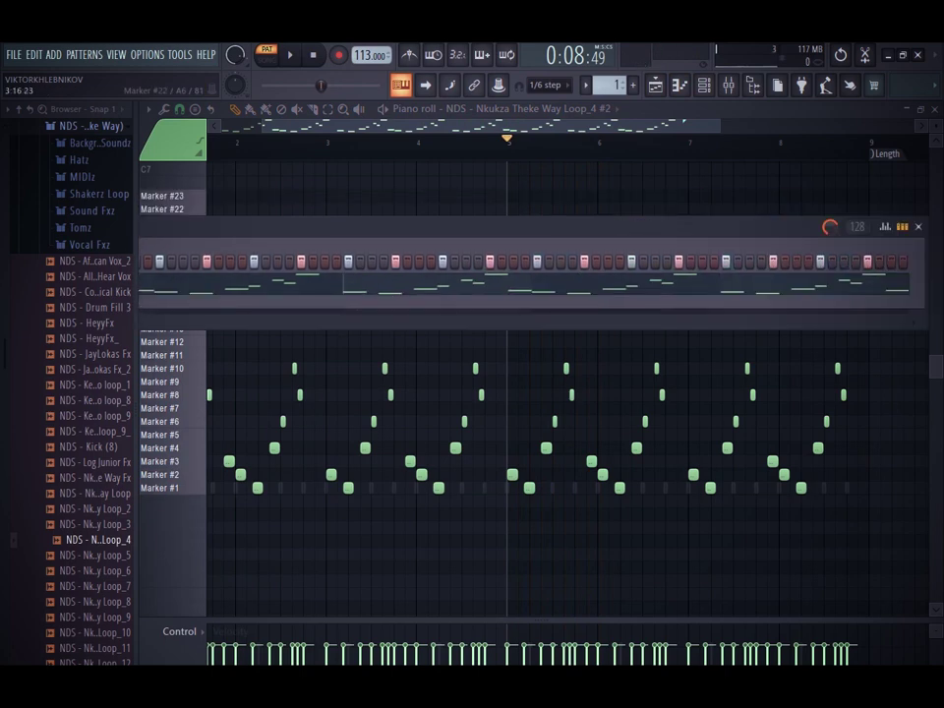
{"action": "left_click_drag", "start_coordinate": [413, 226], "coordinate": [912, 194]}
{"action": "left_click_drag", "start_coordinate": [491, 194], "coordinate": [765, 241]}
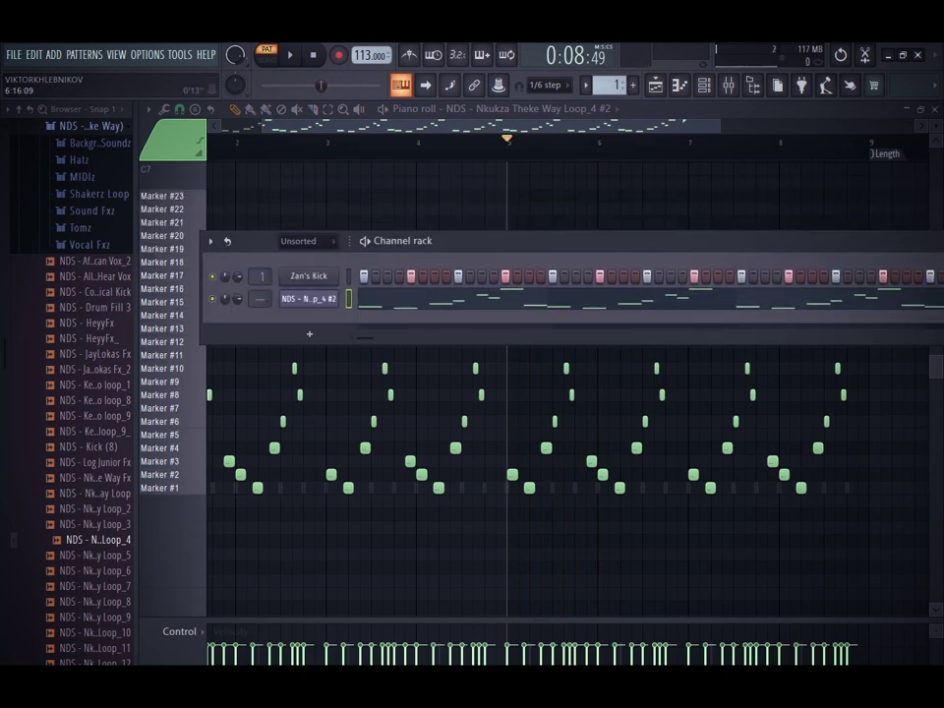
Step: Move the NDS - Nkulee 501_Drum Fx_2 clip to Track 3 at bar 5 and fit it to an eight-bar length
{"action": "key", "text": "F5"}
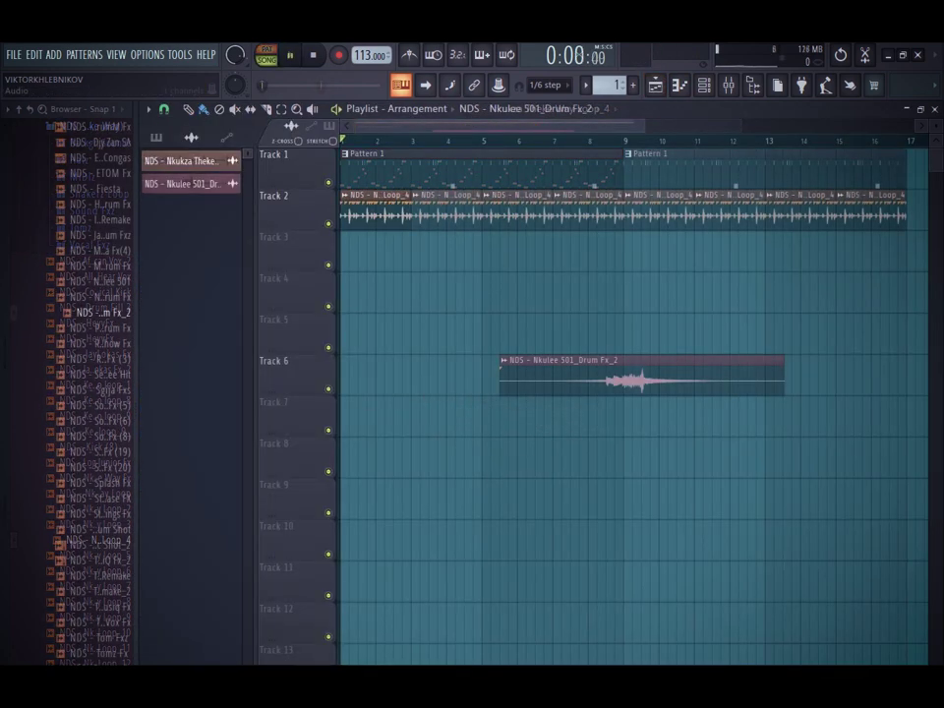
{"action": "key", "text": "space"}
{"action": "left_click_drag", "start_coordinate": [551, 364], "coordinate": [533, 238]}
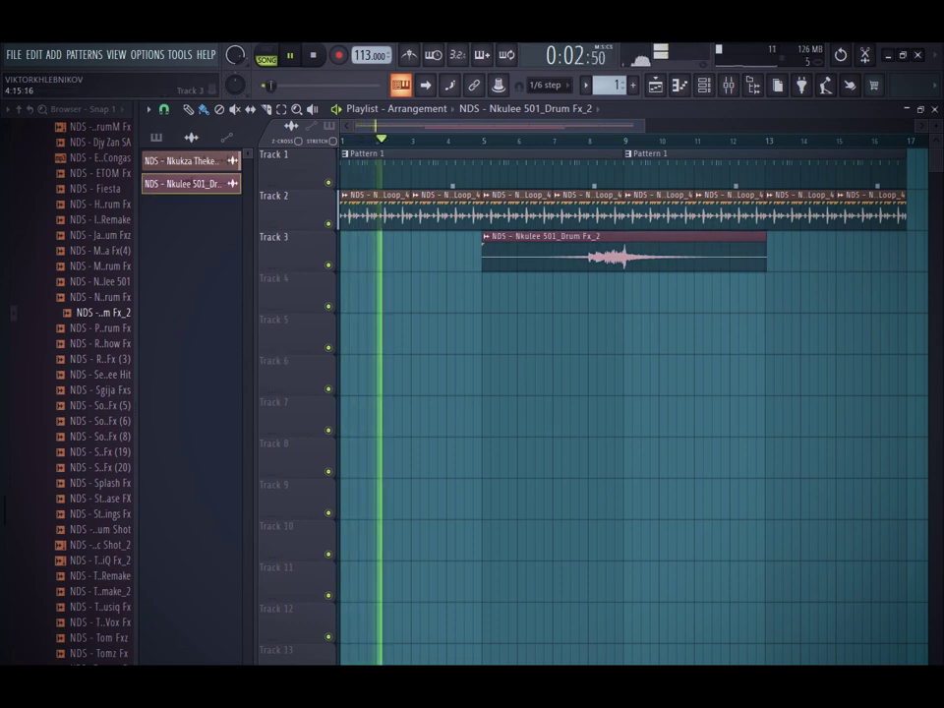
{"action": "left_click", "coordinate": [485, 237]}
{"action": "left_click", "coordinate": [610, 331]}
{"action": "key", "text": "Return"}
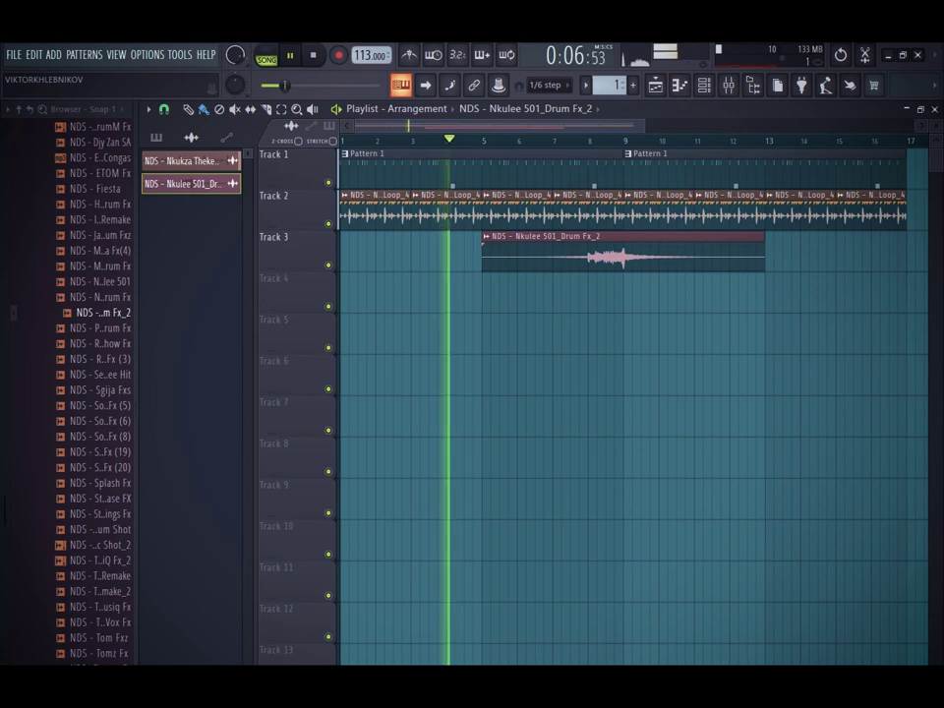
Step: Extend the Pattern 1 and Loop_4 clips up to bar 33, with the Drum Fx_2 clip moved to bar 13
{"action": "scroll", "coordinate": [640, 126], "scroll_direction": "down", "scroll_amount": 3}
{"action": "left_click_drag", "start_coordinate": [492, 237], "coordinate": [505, 151]}
{"action": "key", "text": "ctrl+b"}
{"action": "key", "text": "ctrl+b"}
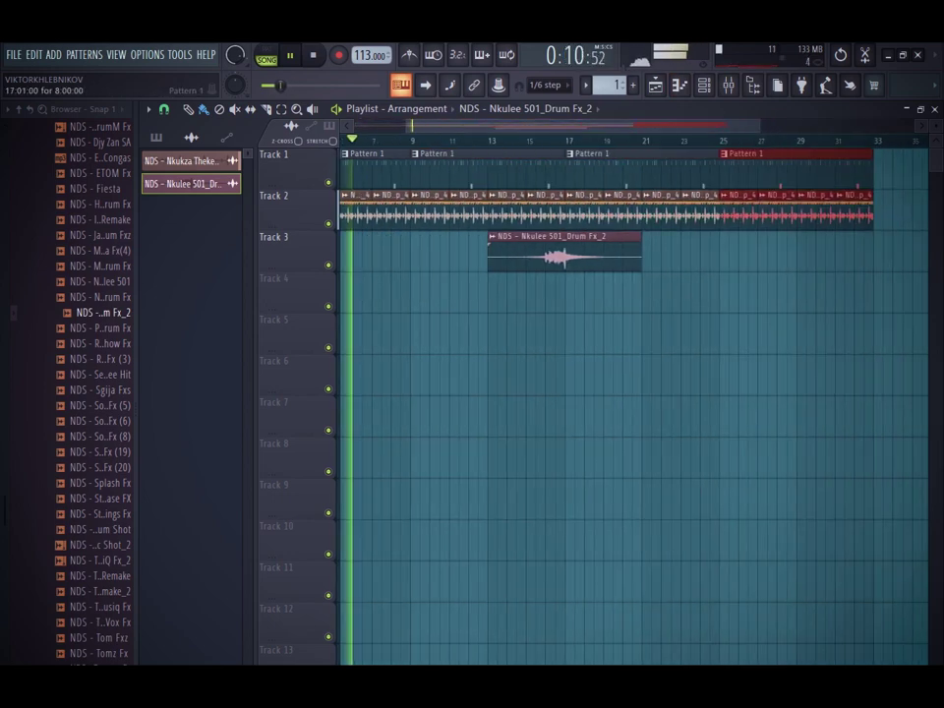
{"action": "left_click", "coordinate": [695, 335], "text": "ctrl"}
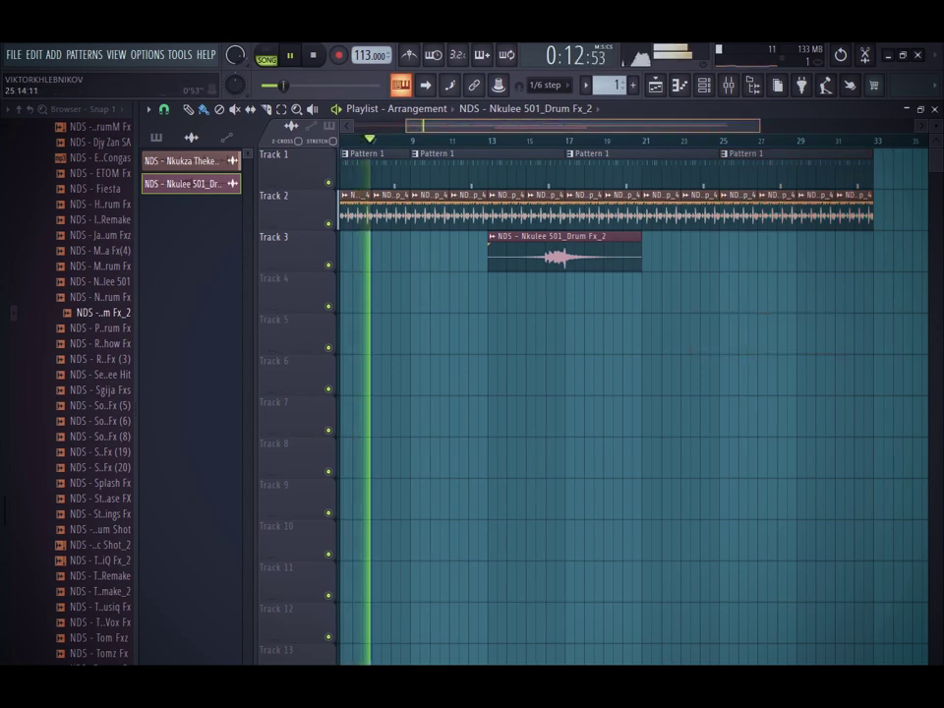
Step: Find Shaker 08 in the sample pack's Shakerz folder and fill Track 4 with it from bar 9 up to bar 33
{"action": "scroll", "coordinate": [629, 204], "scroll_direction": "down", "scroll_amount": 1}
{"action": "scroll", "coordinate": [98, 563], "scroll_direction": "up", "scroll_amount": 7}
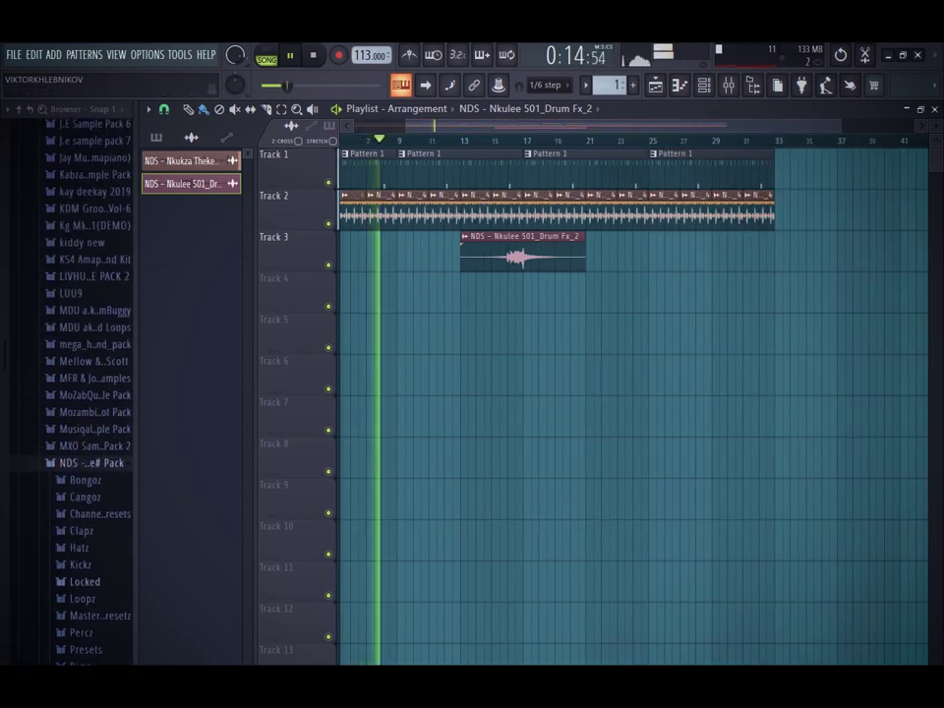
{"action": "scroll", "coordinate": [99, 624], "scroll_direction": "down", "scroll_amount": 3}
{"action": "left_click", "coordinate": [79, 405]}
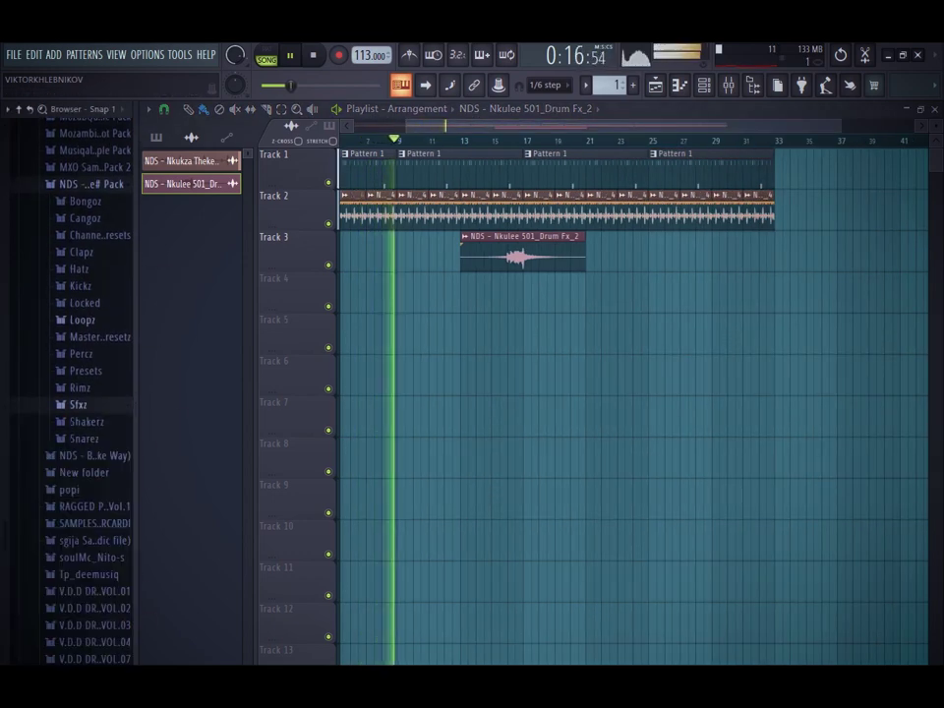
{"action": "left_click", "coordinate": [87, 422]}
{"action": "key", "text": "space"}
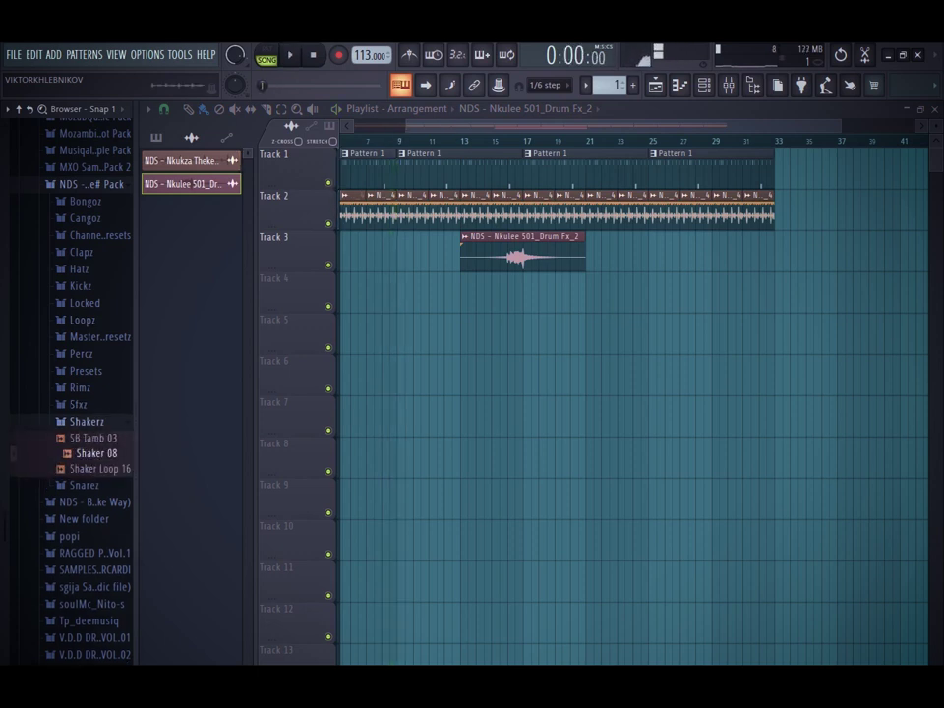
{"action": "left_click_drag", "start_coordinate": [403, 433], "coordinate": [448, 332]}
{"action": "key", "text": "space"}
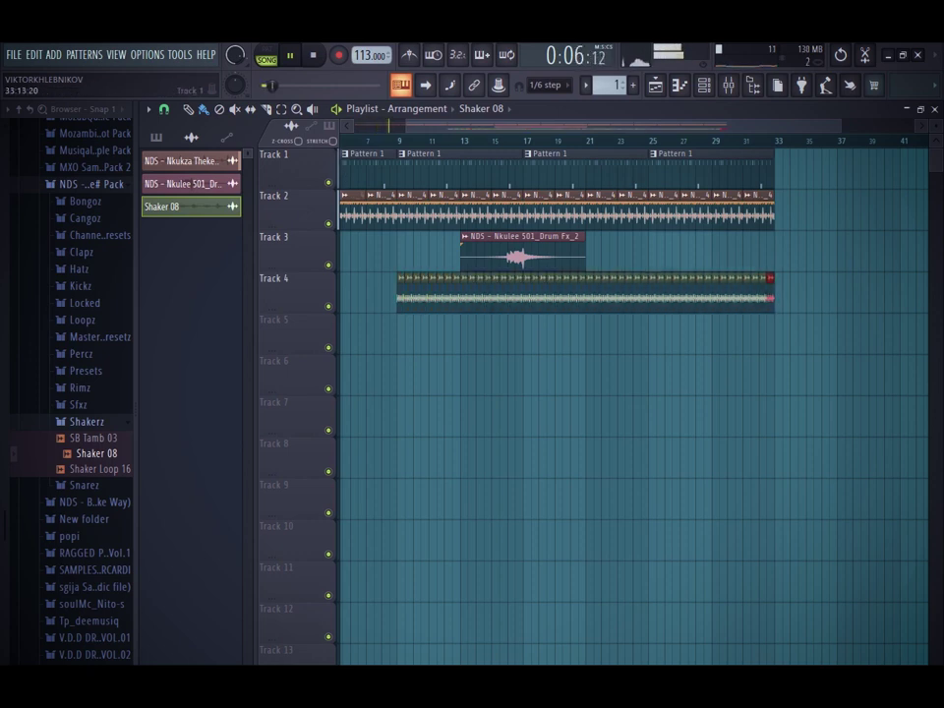
{"action": "scroll", "coordinate": [779, 141], "scroll_direction": "up", "scroll_amount": 10}
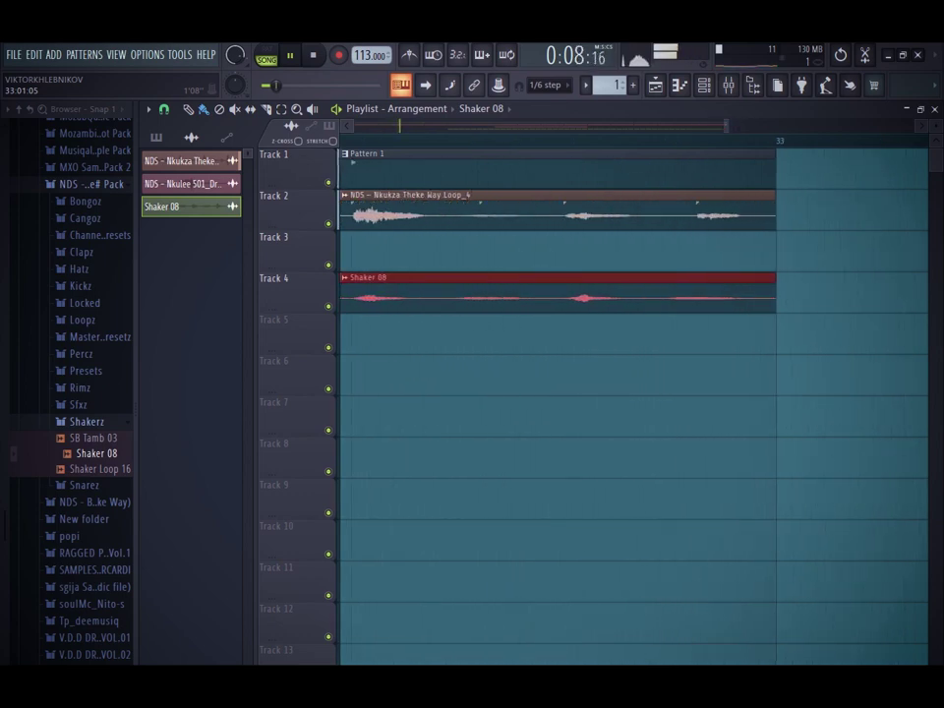
Step: Set the Shaker 08 clip's time-stretching mode to Stretch and shift its pitch down by about 280 cents
{"action": "scroll", "coordinate": [779, 141], "scroll_direction": "down", "scroll_amount": 10}
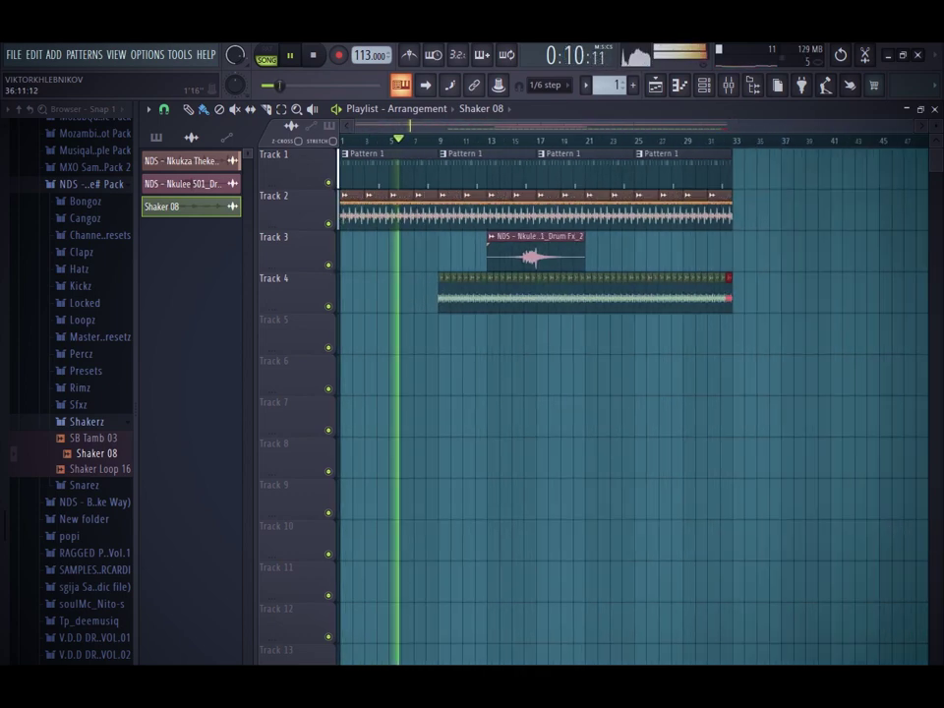
{"action": "double_click", "coordinate": [608, 294]}
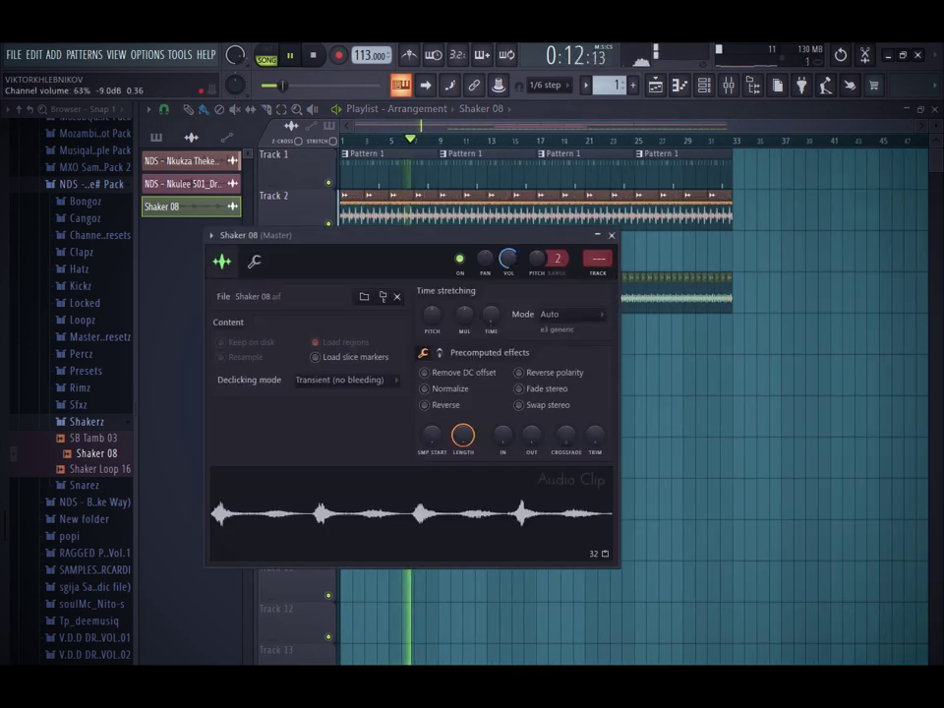
{"action": "left_click", "coordinate": [570, 314]}
{"action": "left_click", "coordinate": [554, 357]}
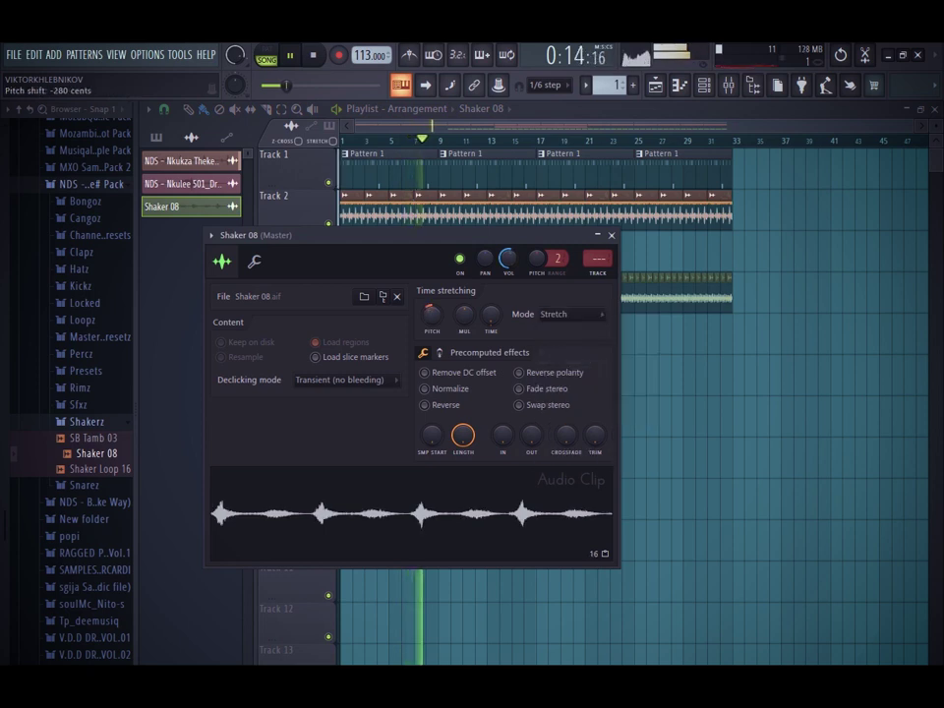
{"action": "left_click", "coordinate": [611, 235]}
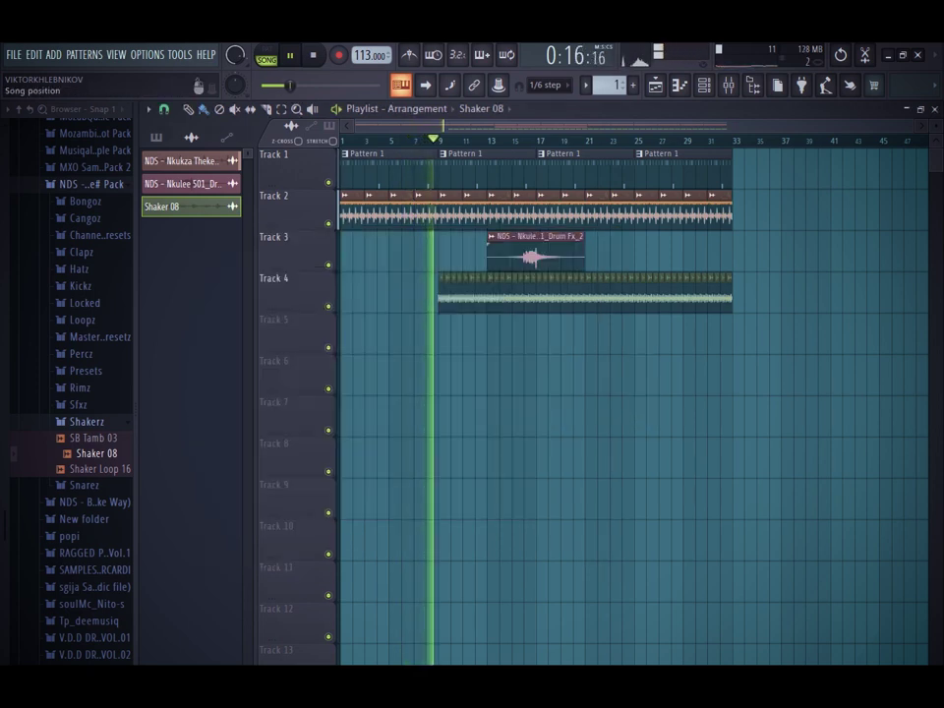
Step: Create Pattern 2 and place two consecutive eight-bar clips of it on Track 5 from bar 17 up to bar 33
{"action": "left_click", "coordinate": [633, 85]}
{"action": "left_click", "coordinate": [542, 335]}
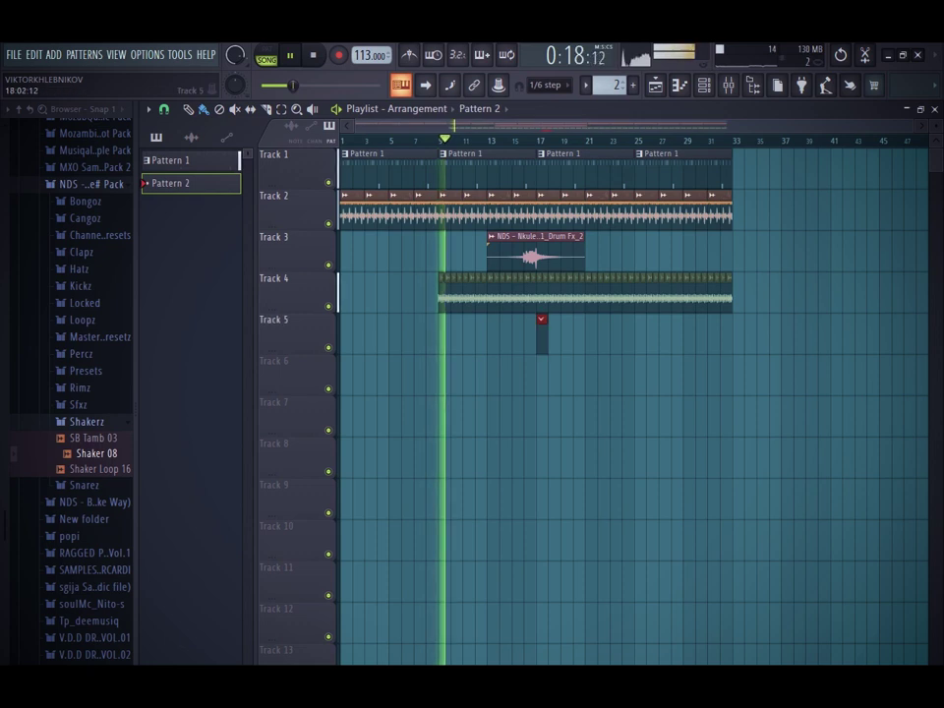
{"action": "left_click_drag", "start_coordinate": [547, 330], "coordinate": [635, 329]}
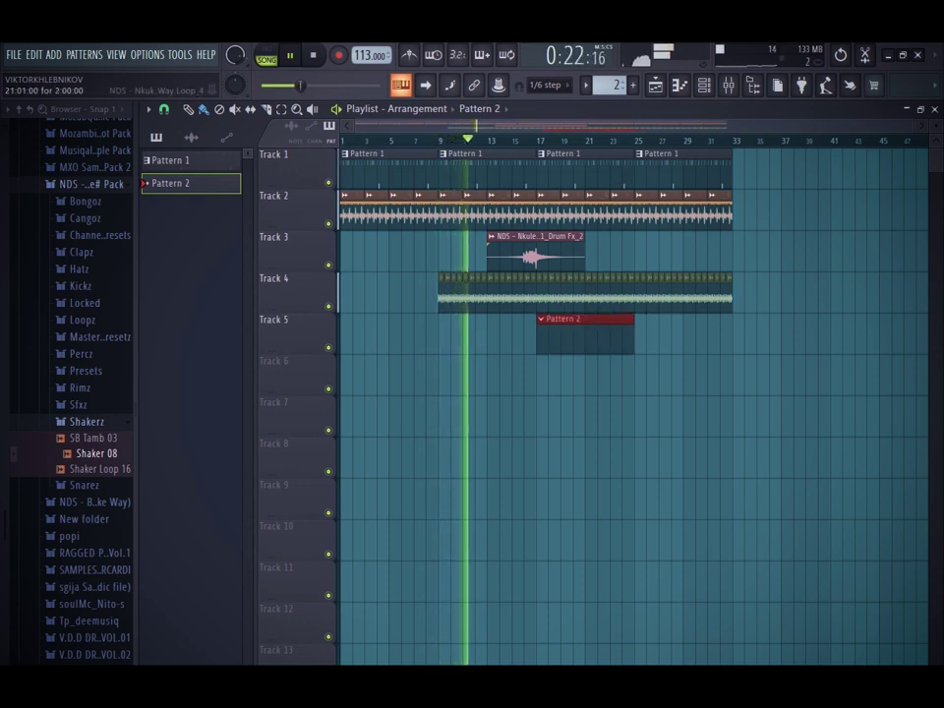
{"action": "left_click", "coordinate": [629, 255]}
{"action": "right_click", "coordinate": [629, 255]}
{"action": "left_click_drag", "start_coordinate": [643, 339], "coordinate": [595, 334]}
{"action": "key", "text": "ctrl+b"}
{"action": "left_click", "coordinate": [677, 255]}
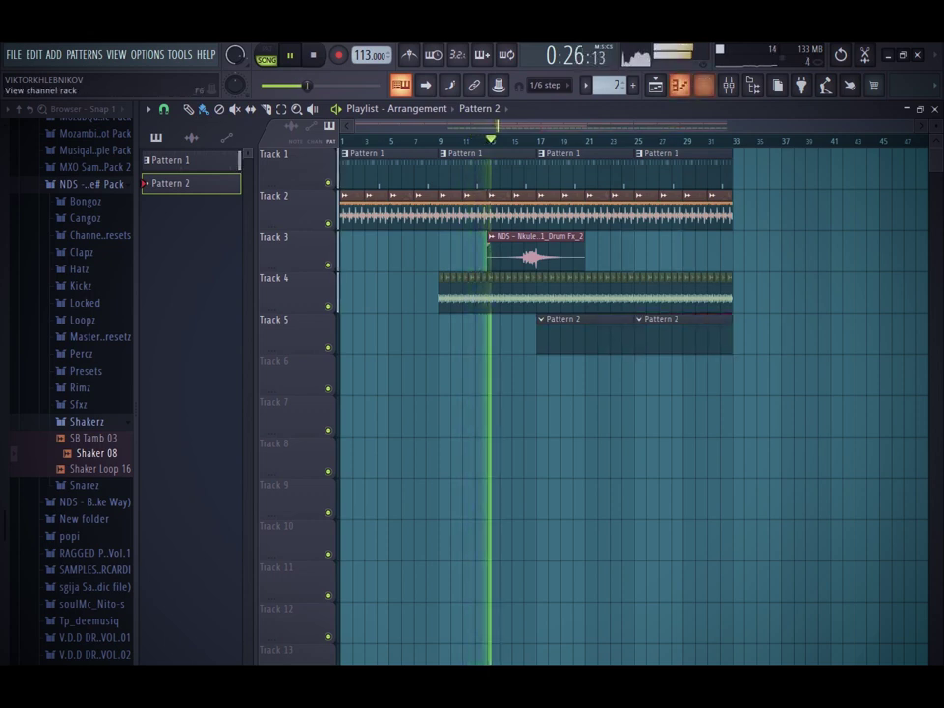
Step: Add a Lounge Lizard EP-4 channel to Pattern 2 and enter two chords, E4-A4-B4-G5 and C4-F#4-A4-B4-E5
{"action": "left_click", "coordinate": [704, 85]}
{"action": "left_click", "coordinate": [309, 356]}
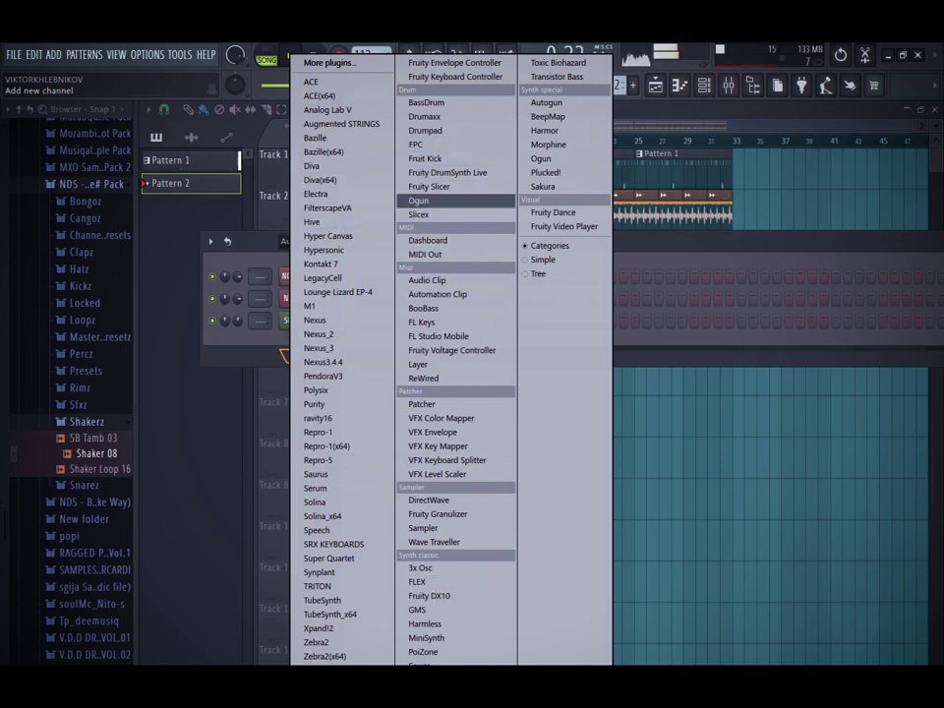
{"action": "left_click", "coordinate": [337, 292]}
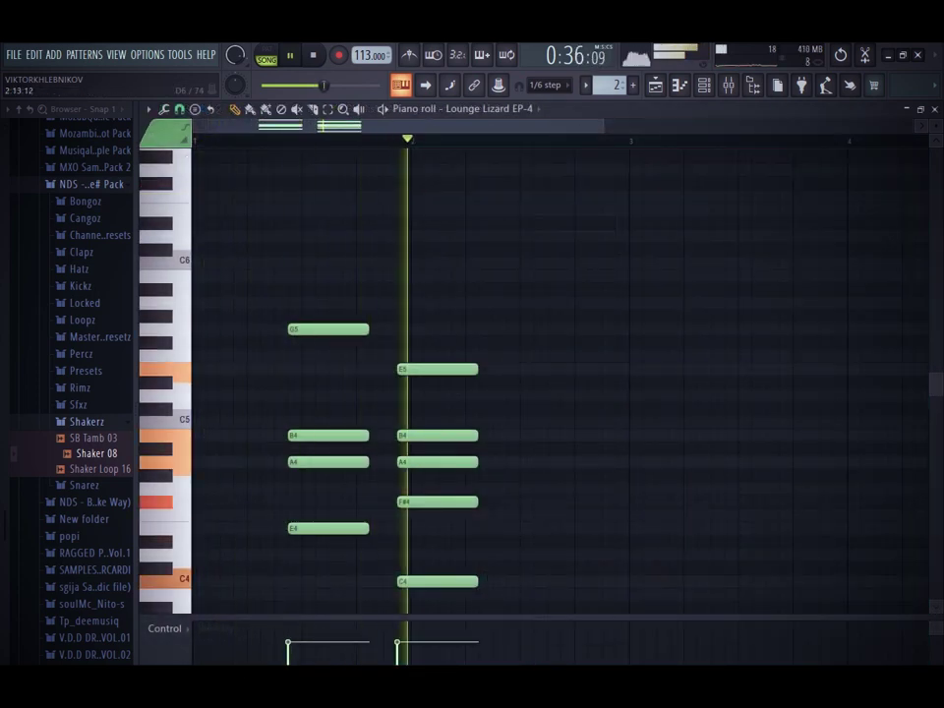
Step: Transpose both Lounge Lizard chords down one semitone and play them back
{"action": "key", "text": "space"}
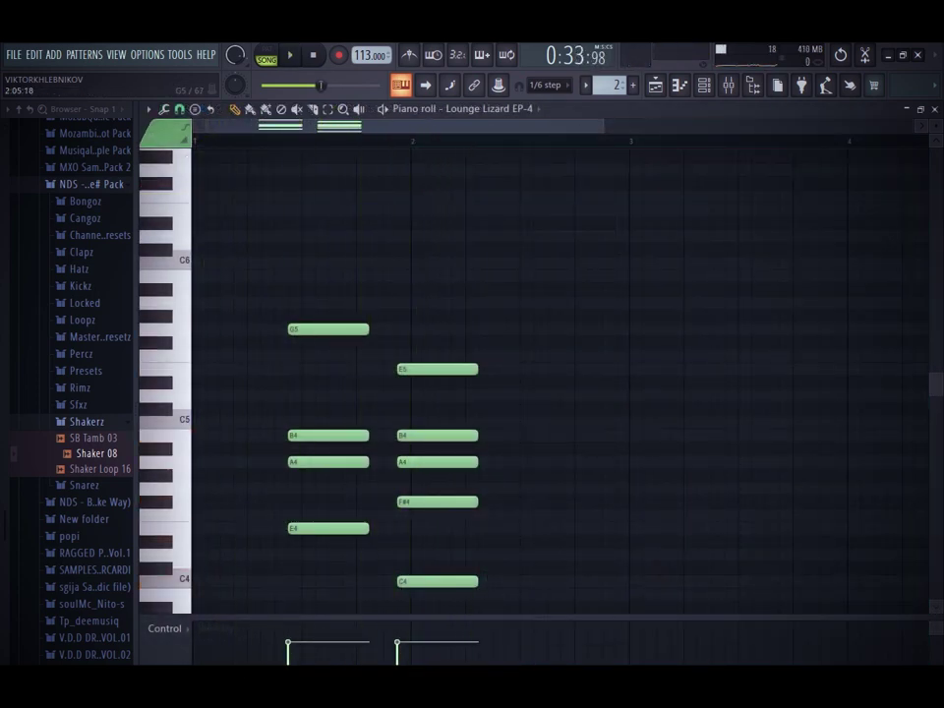
{"action": "key", "text": "Down"}
{"action": "key", "text": "space"}
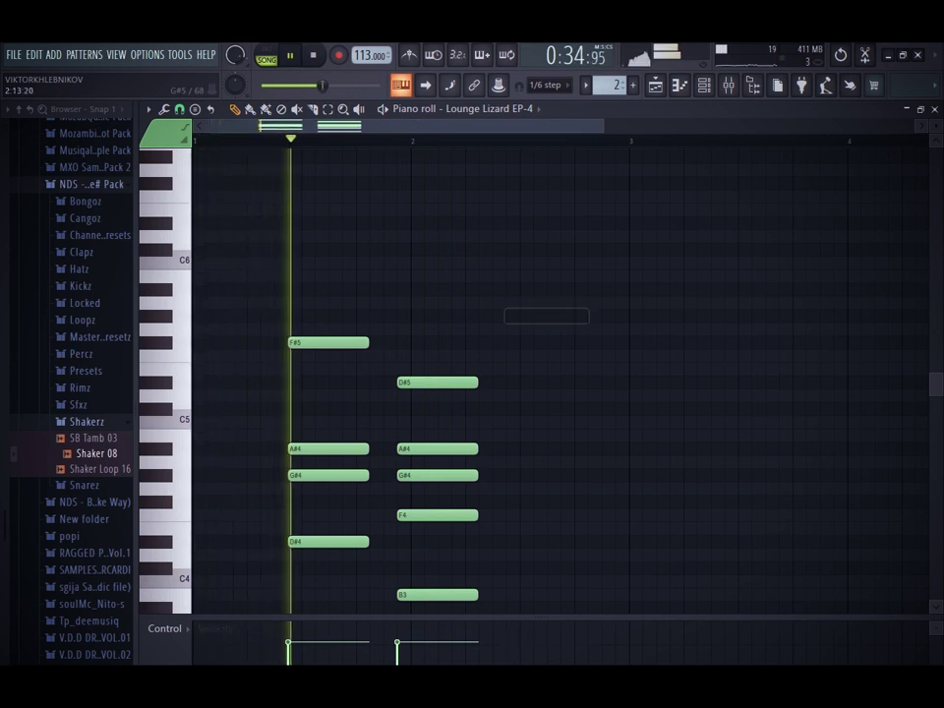
{"action": "key", "text": "space"}
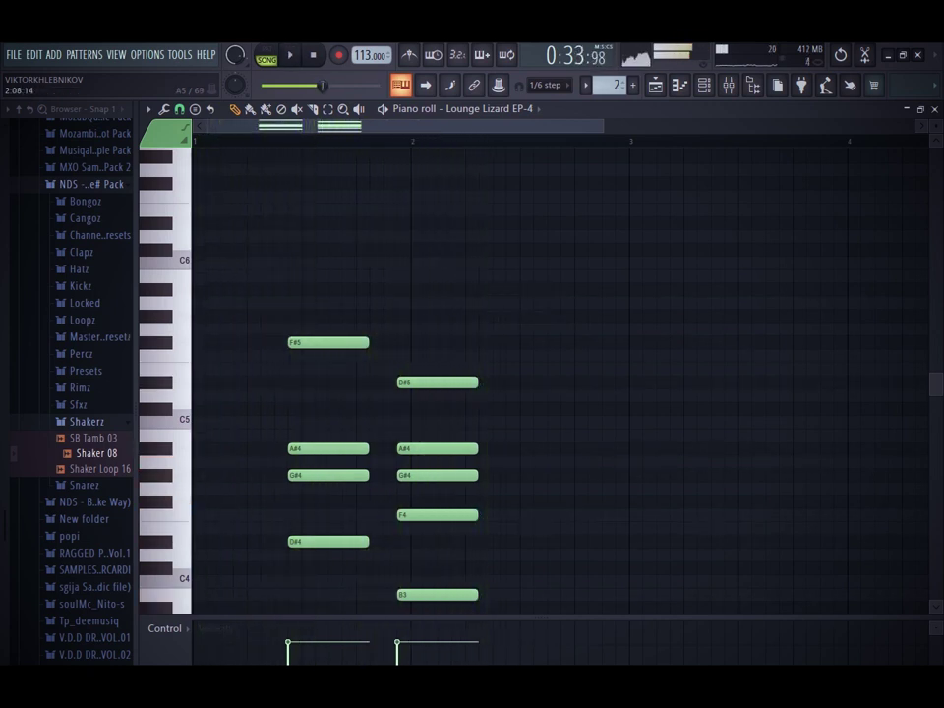
Step: Move the second chord's F4 note down to G#3 and audition the result
{"action": "left_click_drag", "start_coordinate": [433, 514], "coordinate": [433, 580]}
{"action": "key", "text": "space"}
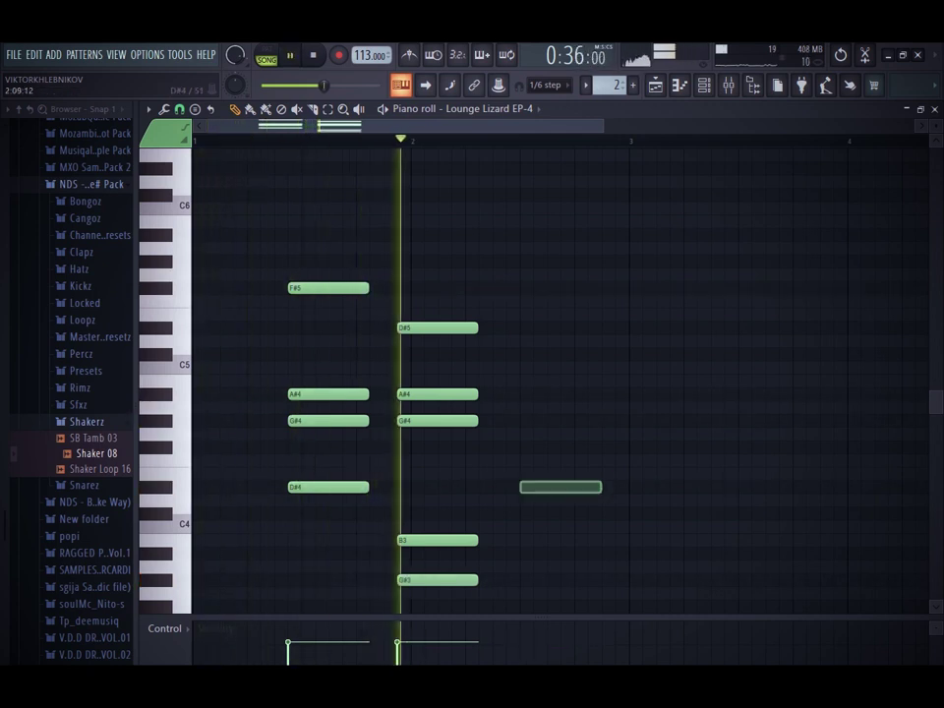
{"action": "key", "text": "space"}
{"action": "left_click_drag", "start_coordinate": [516, 270], "coordinate": [438, 614]}
{"action": "key", "text": "space"}
{"action": "left_click_drag", "start_coordinate": [558, 434], "coordinate": [645, 451]}
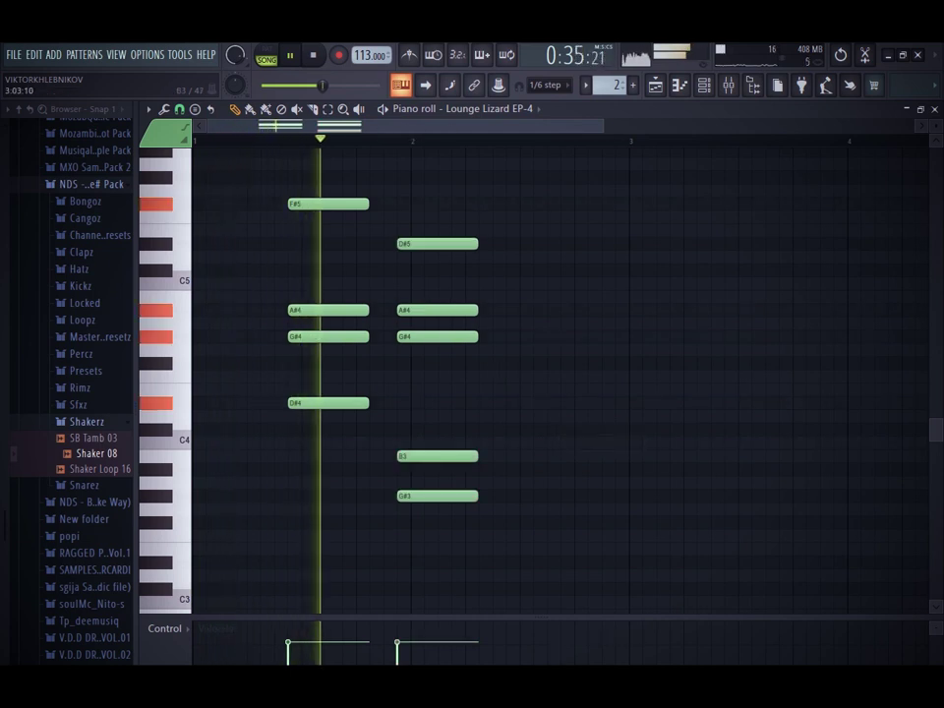
{"action": "key", "text": "space"}
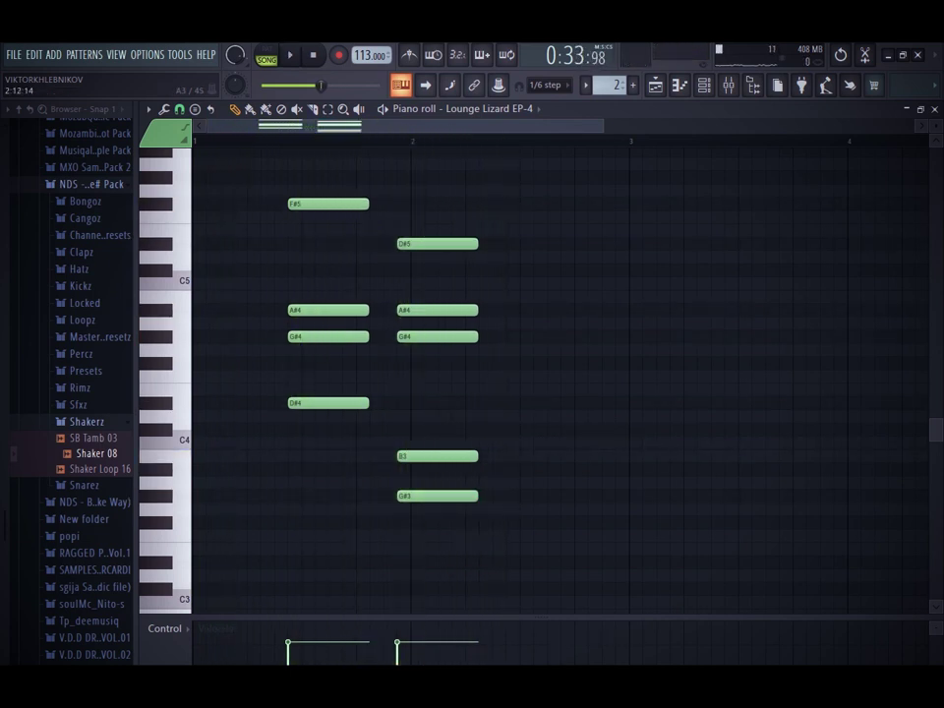
Step: Build a third chord from A#3, B3, D#4, F#4 and A#4 that ends at bar 3
{"action": "left_click_drag", "start_coordinate": [615, 483], "coordinate": [600, 469]}
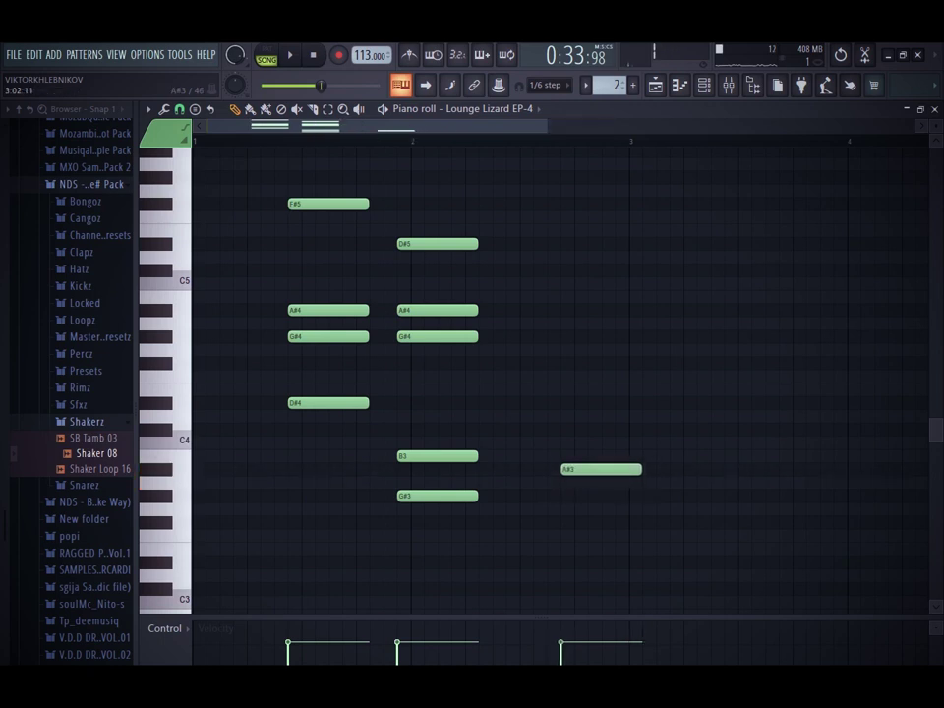
{"action": "left_click", "coordinate": [595, 430]}
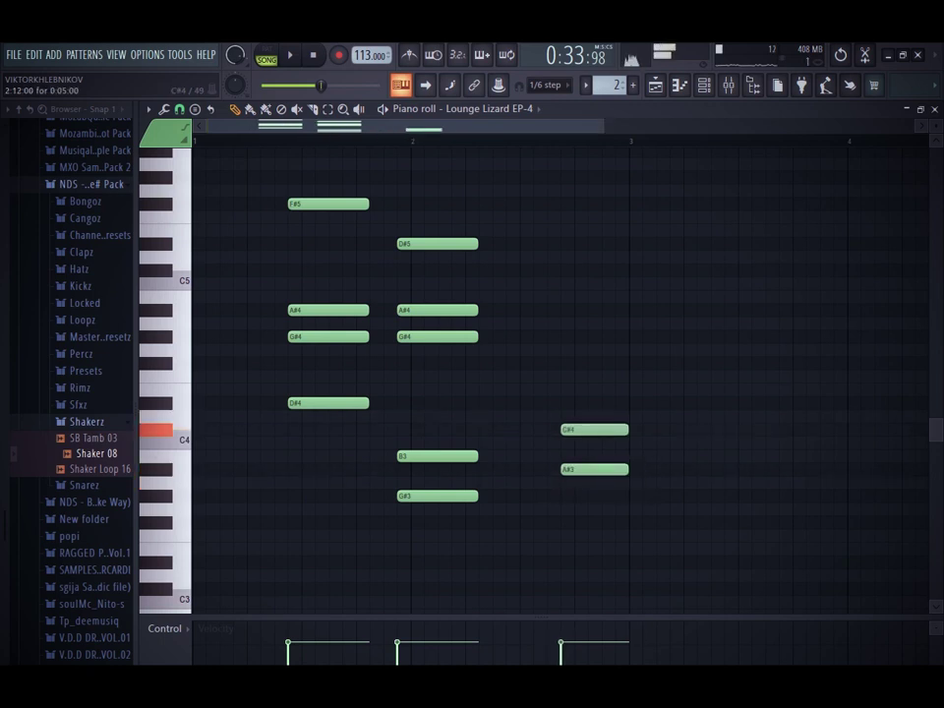
{"action": "left_click_drag", "start_coordinate": [595, 442], "coordinate": [594, 402]}
{"action": "left_click_drag", "start_coordinate": [564, 324], "coordinate": [563, 310]}
{"action": "key", "text": "space"}
{"action": "left_click_drag", "start_coordinate": [607, 264], "coordinate": [587, 616]}
Step: Play back the three-chord progression to check the chord timing and note lengths
{"action": "left_click", "coordinate": [522, 521]}
{"action": "right_click", "coordinate": [527, 520]}
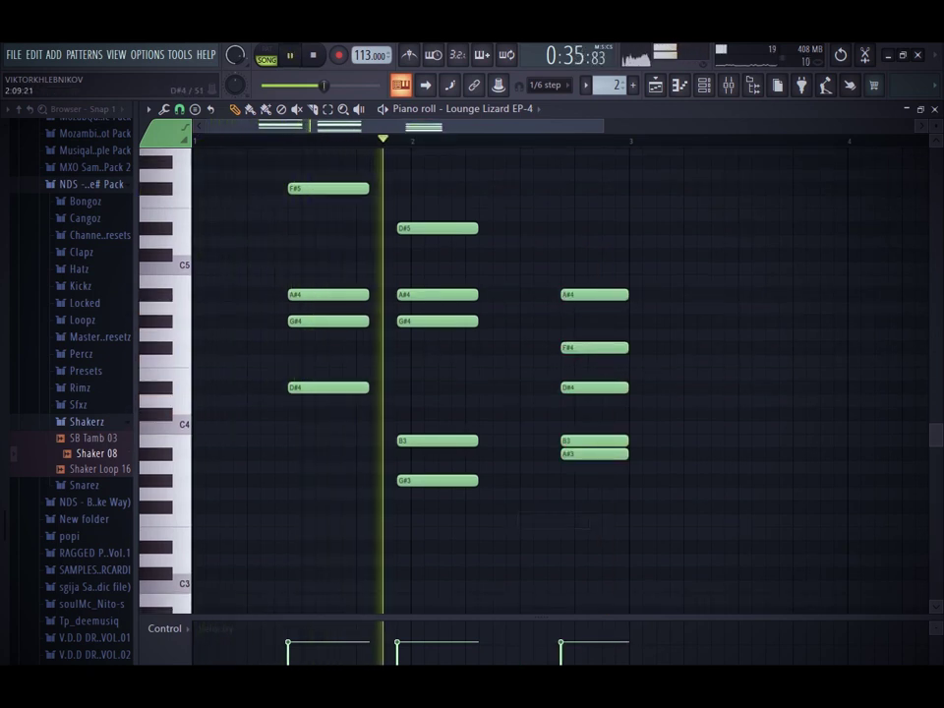
{"action": "left_click", "coordinate": [536, 188]}
{"action": "right_click", "coordinate": [540, 188]}
{"action": "key", "text": "space"}
{"action": "key", "text": "space"}
{"action": "left_click_drag", "start_coordinate": [630, 237], "coordinate": [596, 540]}
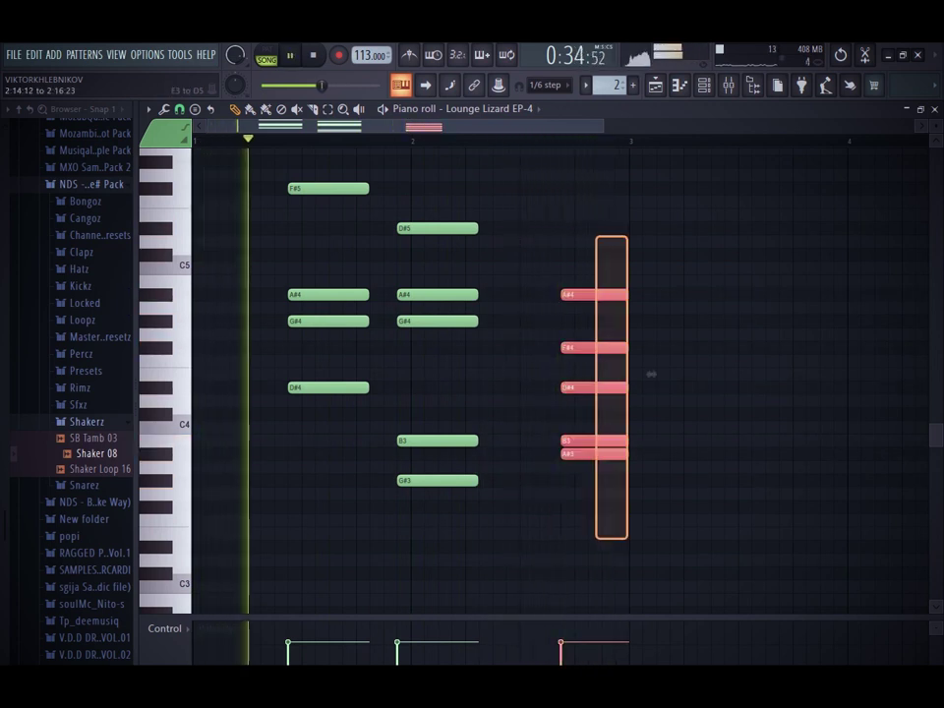
{"action": "left_click", "coordinate": [664, 427]}
{"action": "right_click", "coordinate": [665, 427]}
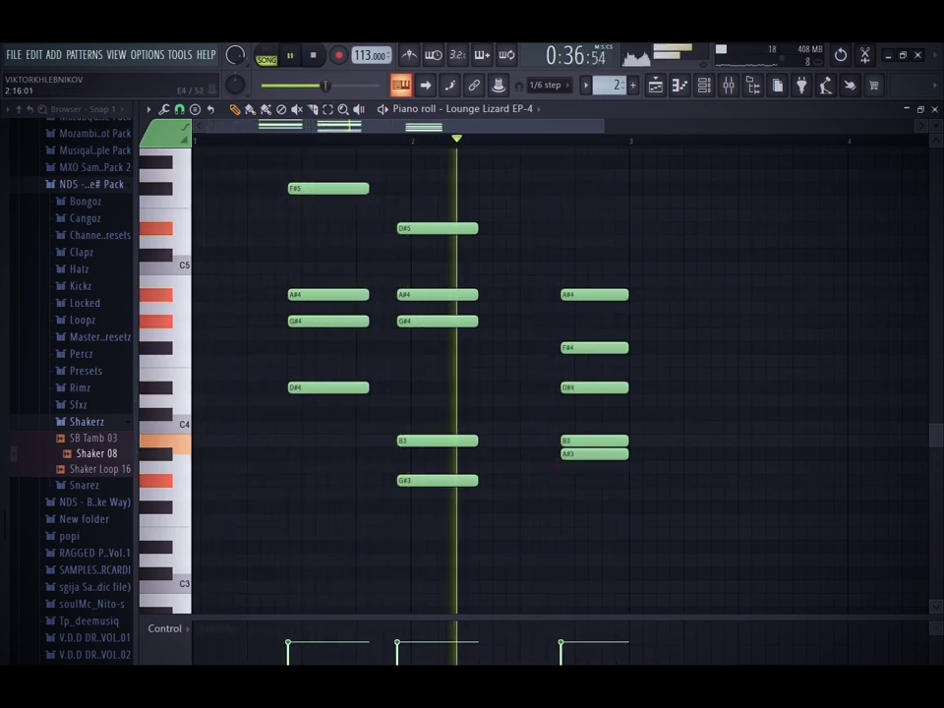
{"action": "left_click", "coordinate": [672, 441]}
{"action": "right_click", "coordinate": [675, 441]}
Step: Lengthen the second chord's notes to reach almost the start of the third chord, and play the result
{"action": "key", "text": "space"}
{"action": "left_click_drag", "start_coordinate": [522, 208], "coordinate": [460, 500]}
{"action": "key", "text": "space"}
{"action": "left_click_drag", "start_coordinate": [502, 354], "coordinate": [549, 356]}
{"action": "left_click", "coordinate": [579, 507]}
{"action": "right_click", "coordinate": [590, 507]}
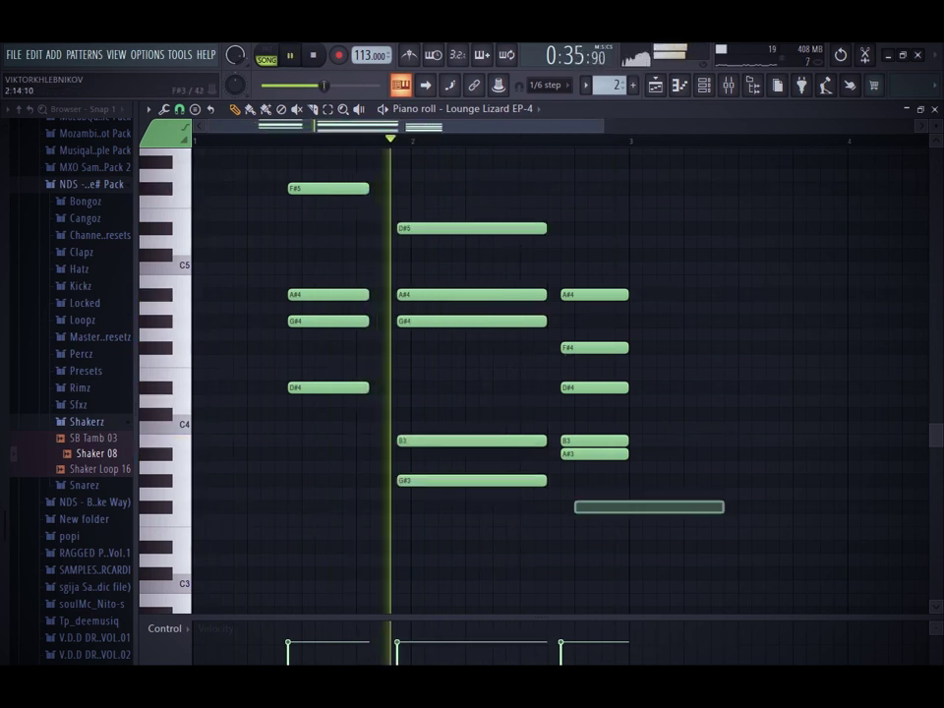
Step: Duplicate the three-chord progression into bars 3 and 4, clear the selection and stop playback
{"action": "scroll", "coordinate": [634, 374], "scroll_direction": "up", "scroll_amount": 4}
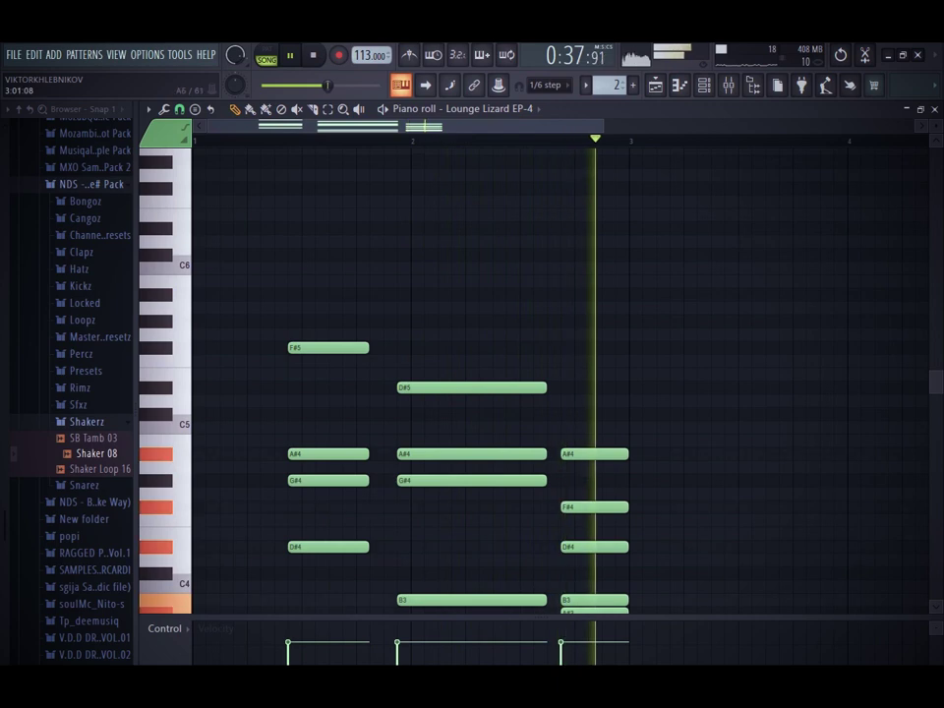
{"action": "key", "text": "ctrl+b"}
{"action": "left_click_drag", "start_coordinate": [588, 126], "coordinate": [673, 126]}
{"action": "key", "text": "ctrl+d"}
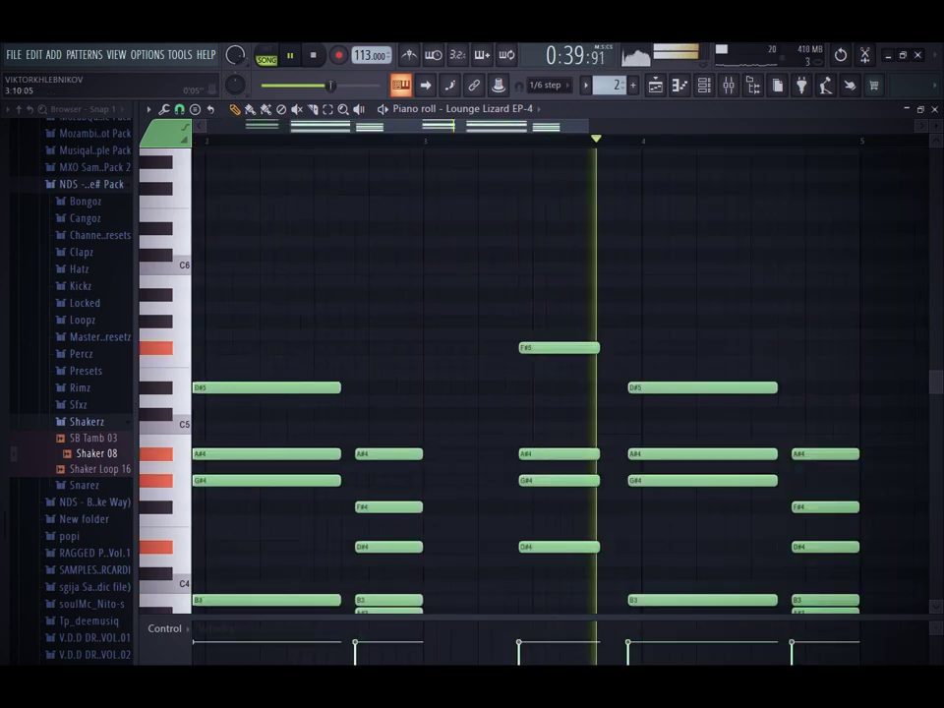
{"action": "key", "text": "space"}
Step: Reshape the last chord before bar 5 into F3, G#3, D#4, F#4 and A#4 with a slightly later start
{"action": "scroll", "coordinate": [561, 374], "scroll_direction": "down", "scroll_amount": 3}
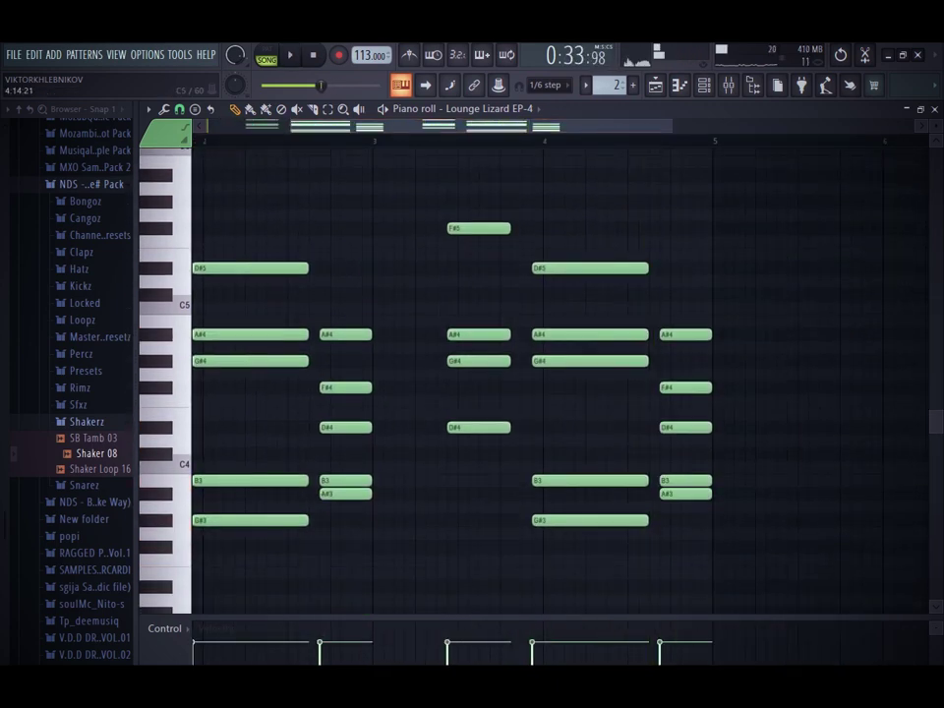
{"action": "left_click_drag", "start_coordinate": [692, 323], "coordinate": [703, 494]}
{"action": "left_click_drag", "start_coordinate": [654, 586], "coordinate": [676, 559]}
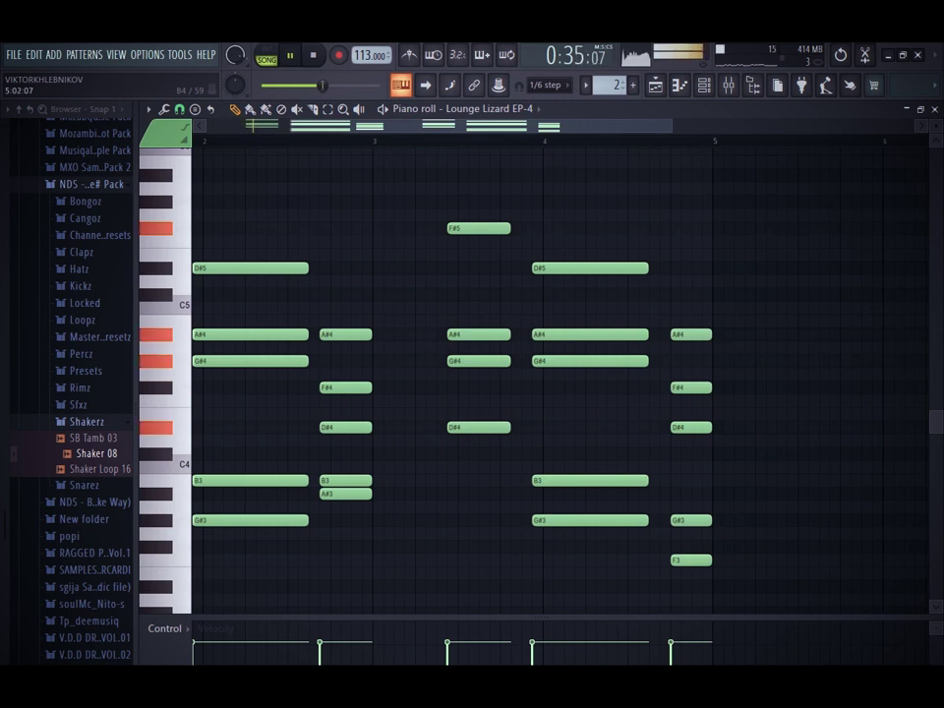
Step: Randomize the pan and velocity levels of the chord notes and strum their start times with the ends preserved
{"action": "key", "text": "alt+r"}
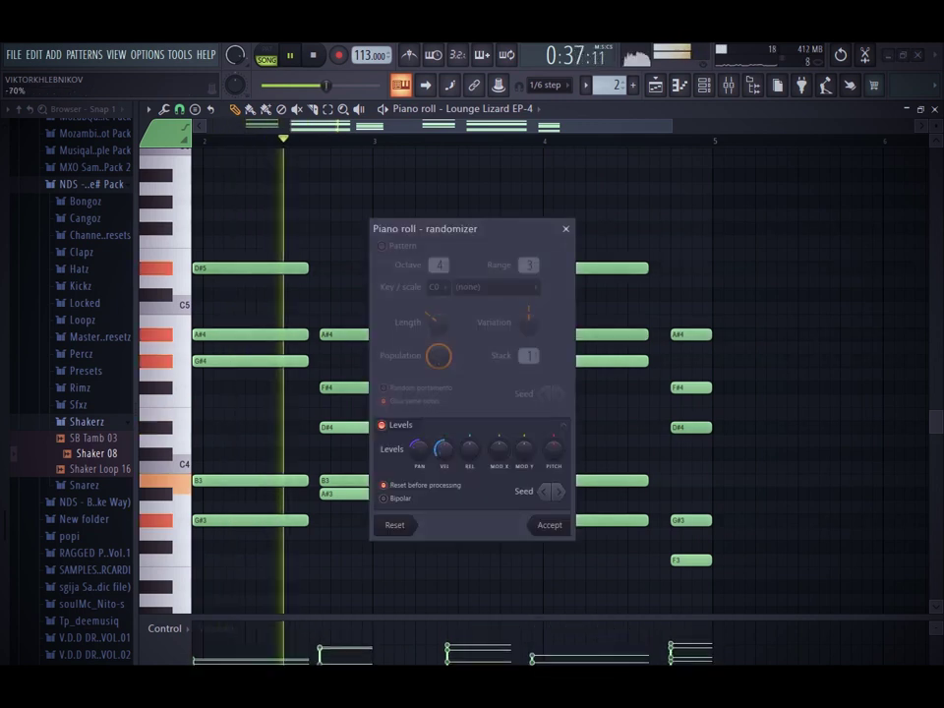
{"action": "left_click", "coordinate": [550, 525]}
{"action": "key", "text": "alt+s"}
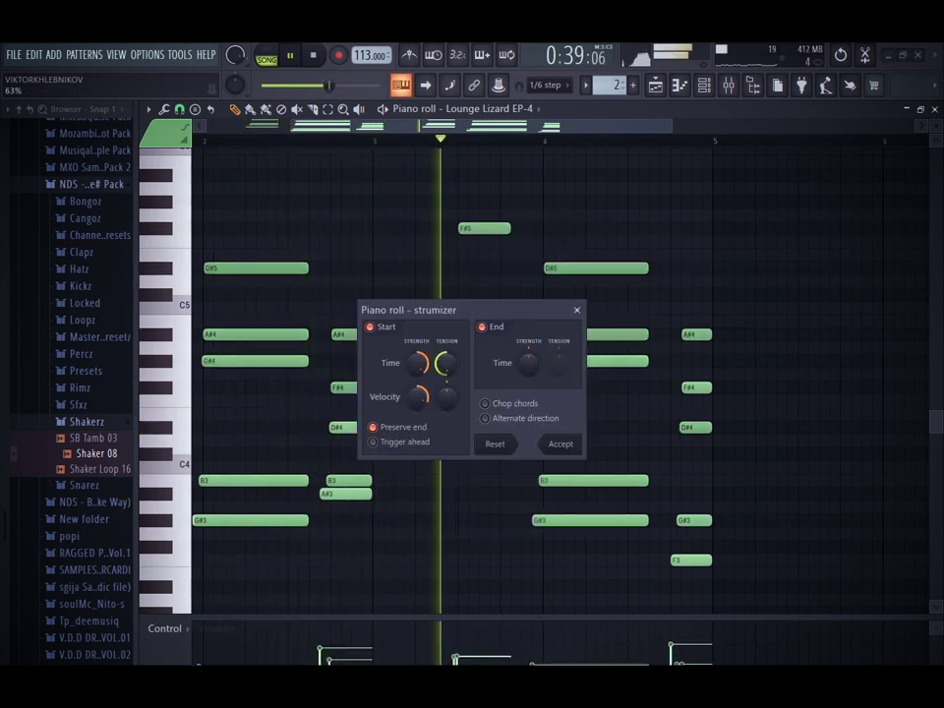
{"action": "left_click_drag", "start_coordinate": [418, 364], "coordinate": [418, 372]}
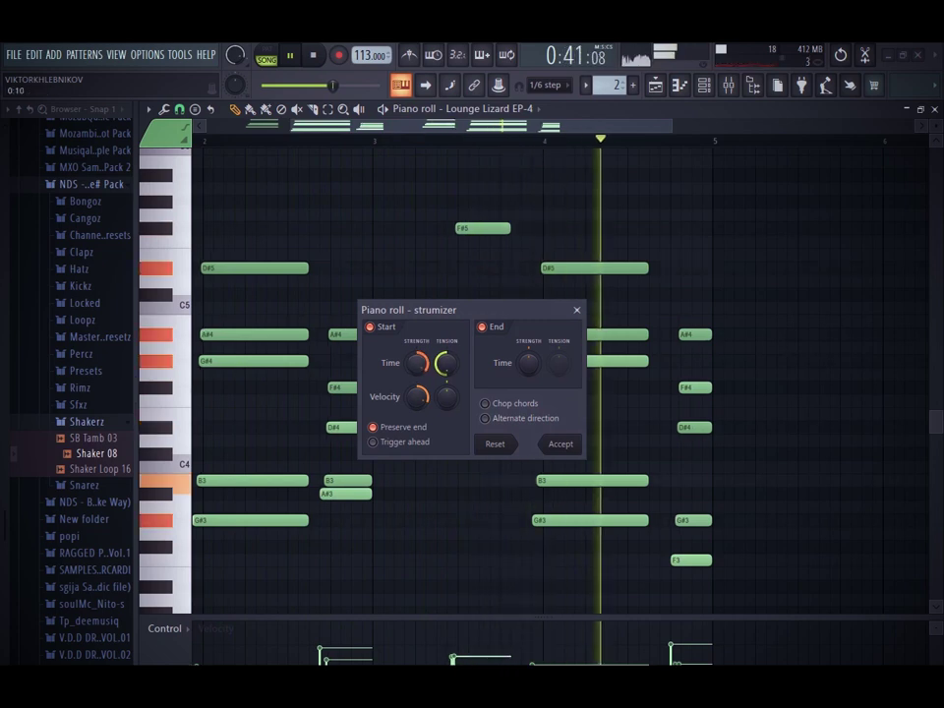
{"action": "left_click", "coordinate": [561, 445]}
Step: Stop playback and duplicate the whole four-bar chord progression into bars 5 to 8
{"action": "key", "text": "space"}
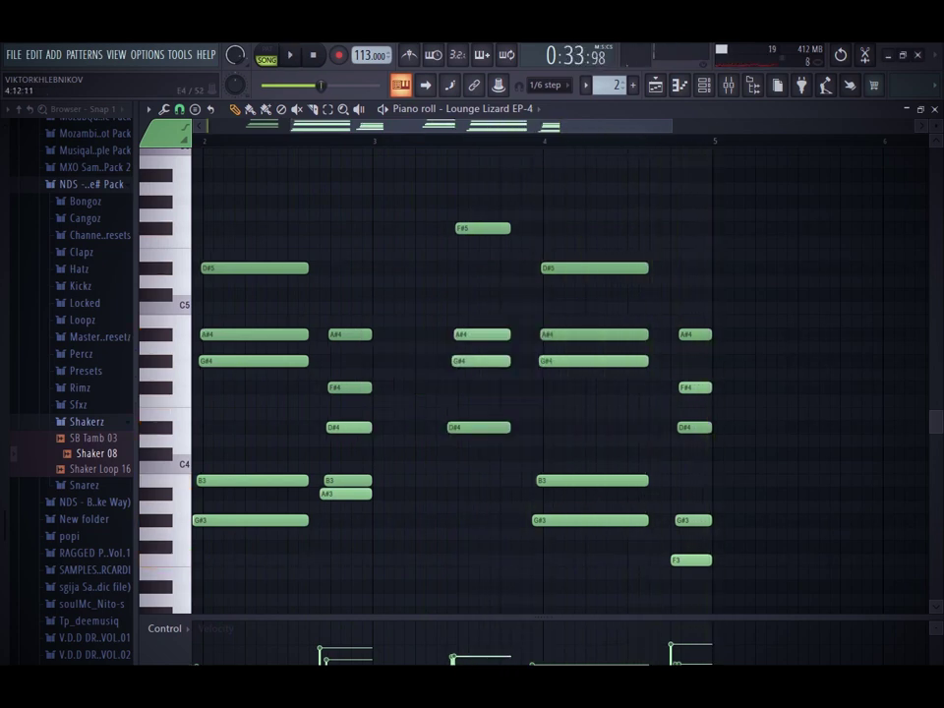
{"action": "key", "text": "ctrl+a"}
{"action": "key", "text": "ctrl+b"}
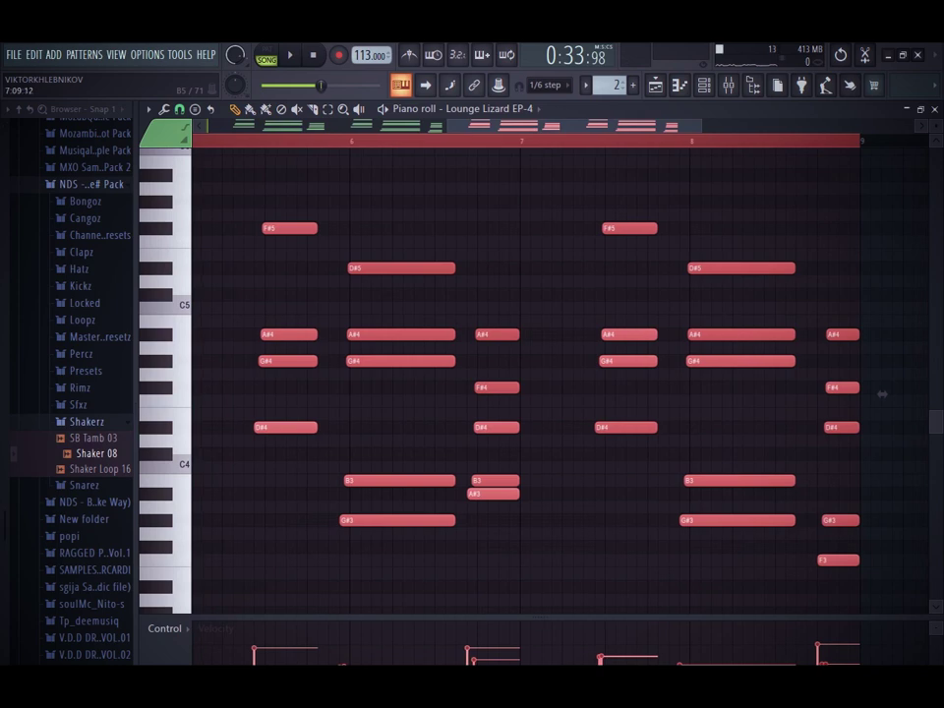
{"action": "key", "text": "ctrl+d"}
Step: Add an F4 note to the chord in bar 5 and randomize the pan and velocity levels again
{"action": "scroll", "coordinate": [537, 394], "scroll_direction": "left", "scroll_amount": 3}
{"action": "scroll", "coordinate": [536, 394], "scroll_direction": "down", "scroll_amount": 3}
{"action": "left_click", "coordinate": [522, 295]}
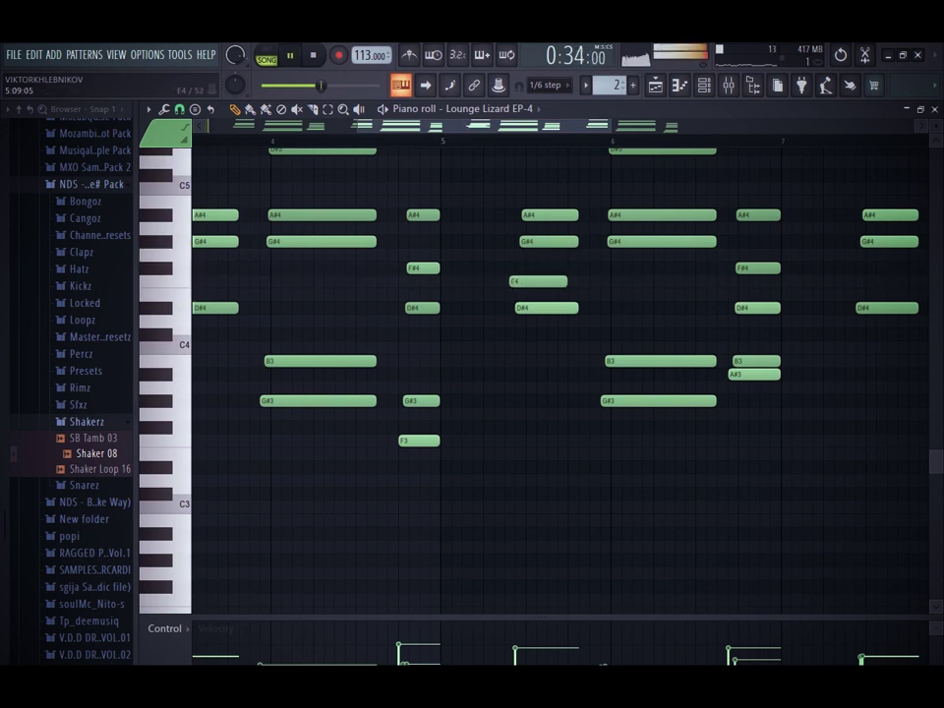
{"action": "scroll", "coordinate": [561, 373], "scroll_direction": "up", "scroll_amount": 5}
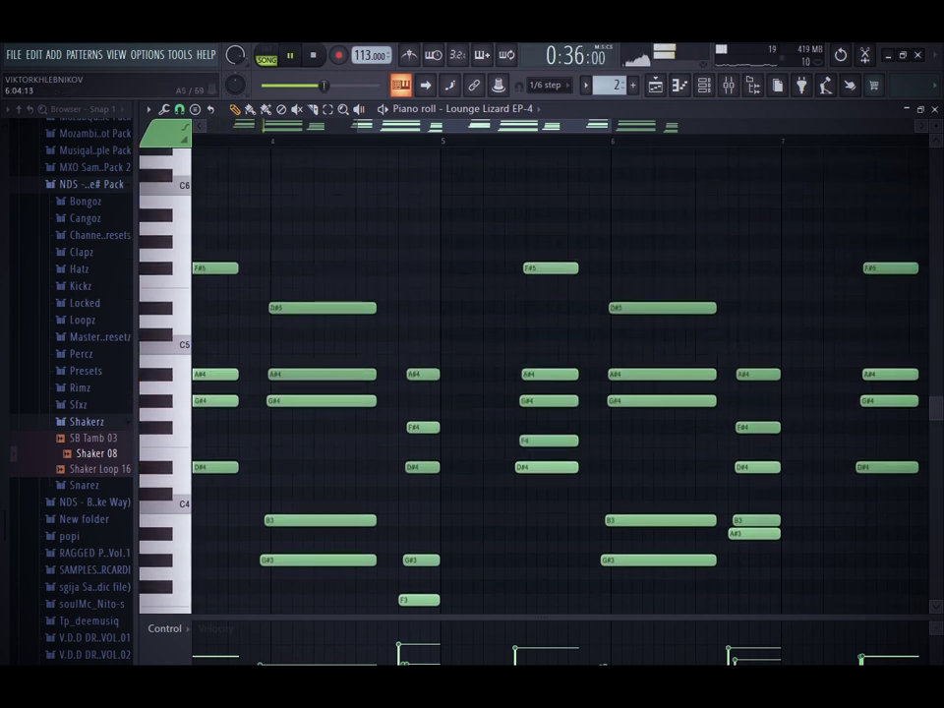
{"action": "key", "text": "alt+r"}
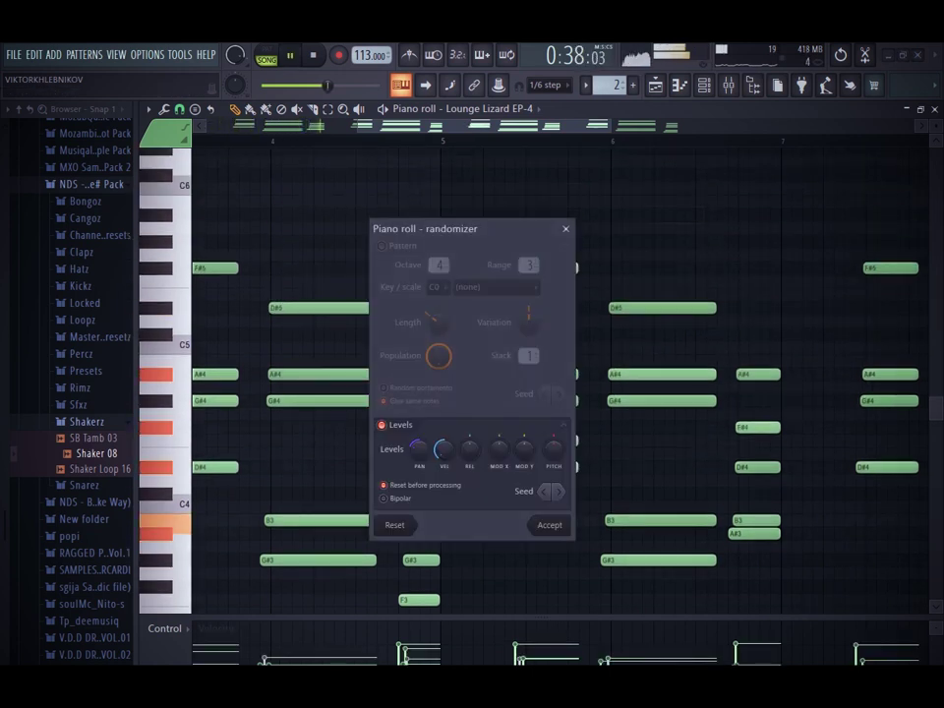
{"action": "key", "text": "Escape"}
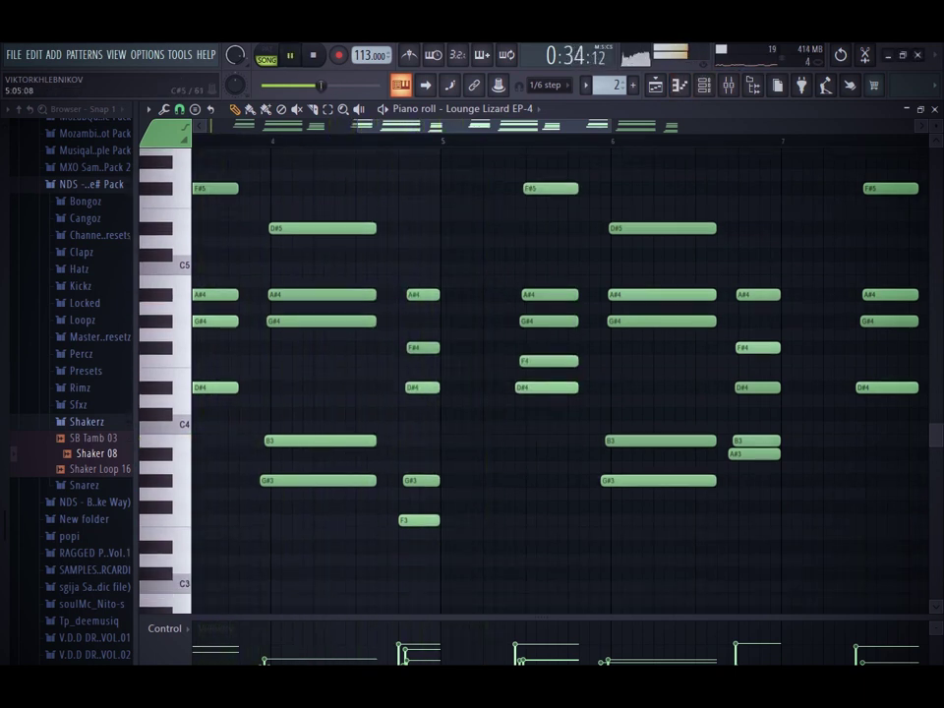
Step: Lengthen the F3, G#3, D#4, F#4 and A#4 chord before bar 5 to about a third into bar 5 and play it back
{"action": "left_click_drag", "start_coordinate": [439, 249], "coordinate": [481, 537]}
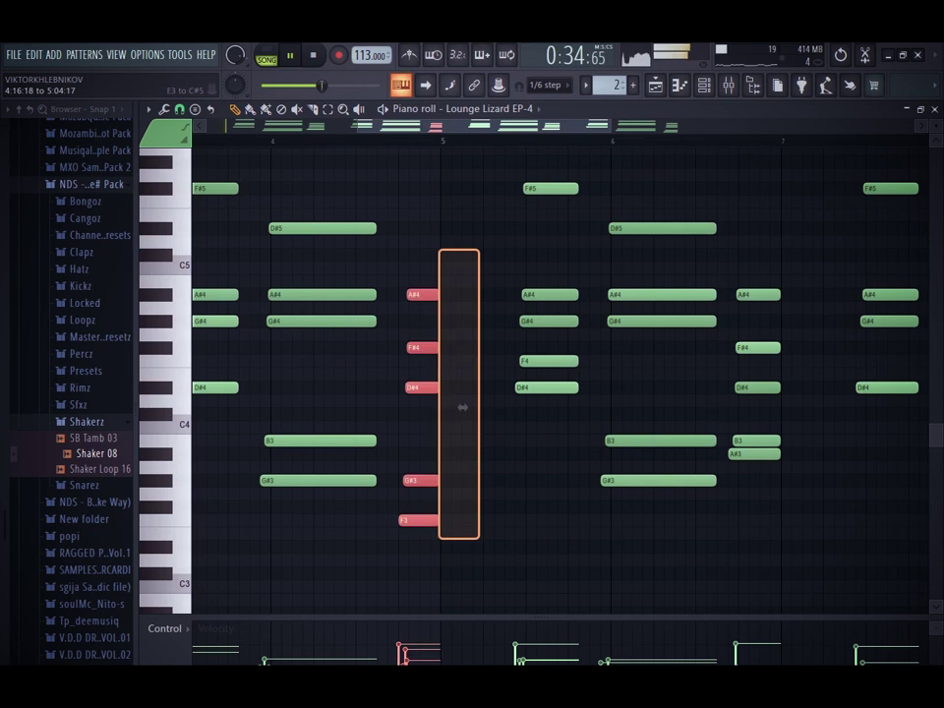
{"action": "left_click_drag", "start_coordinate": [440, 388], "coordinate": [484, 406]}
{"action": "key", "text": "ctrl+d"}
{"action": "key", "text": "space"}
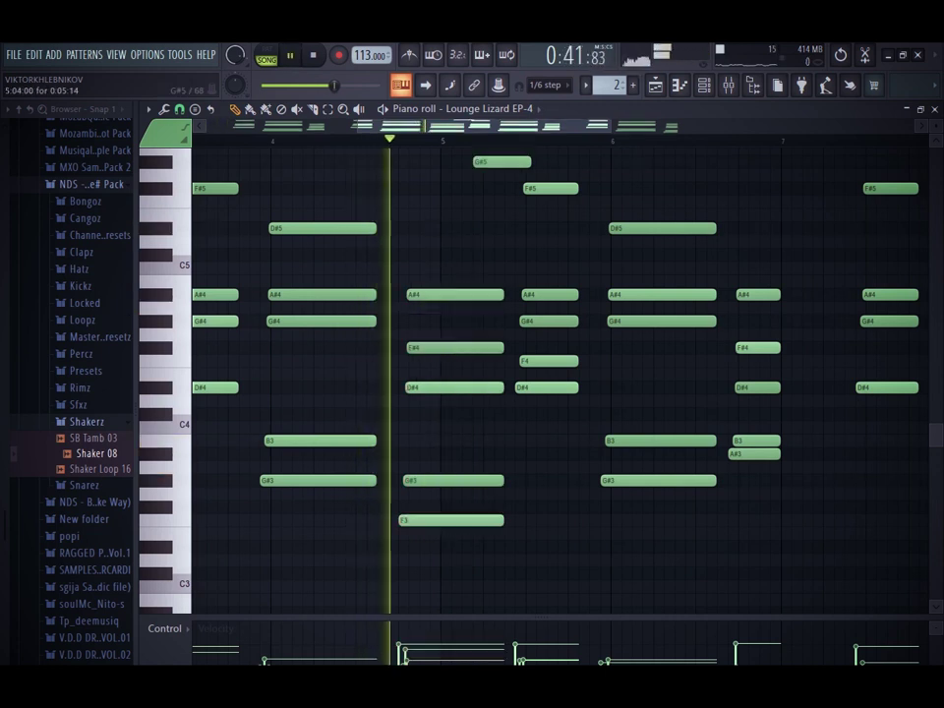
{"action": "key", "text": "space"}
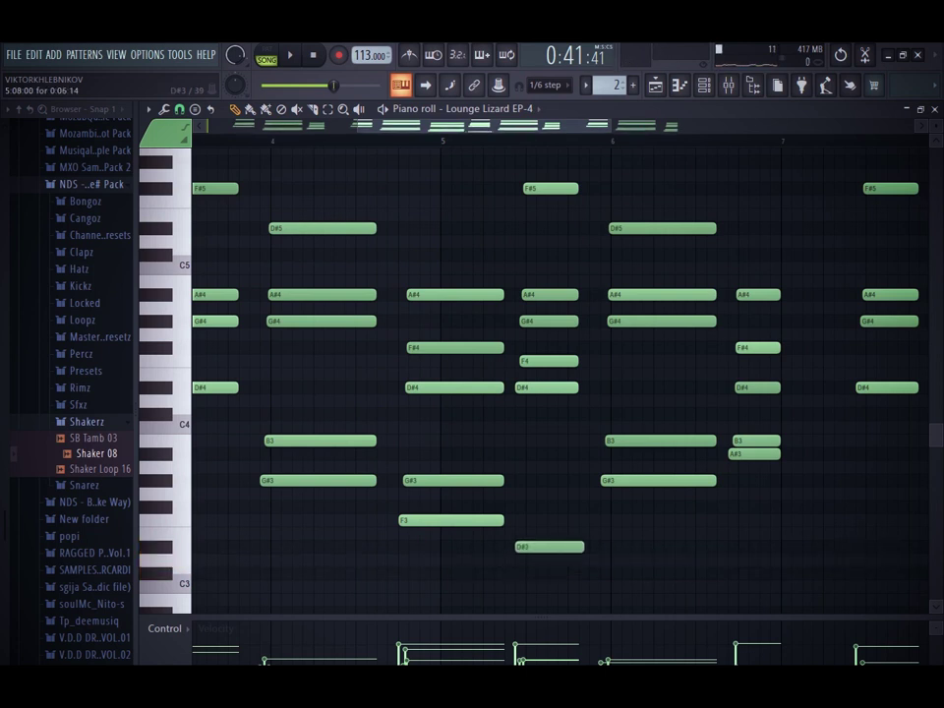
Step: Add a short A#2 note and a B2 note about three quarters of a bar long beneath the bar 6 chord, auditioning the result
{"action": "mouse_move", "coordinate": [607, 588]}
{"action": "left_mouse_down"}
{"action": "mouse_move", "coordinate": [606, 602]}
{"action": "mouse_move", "coordinate": [596, 587]}
{"action": "mouse_move", "coordinate": [597, 596]}
{"action": "left_mouse_up"}
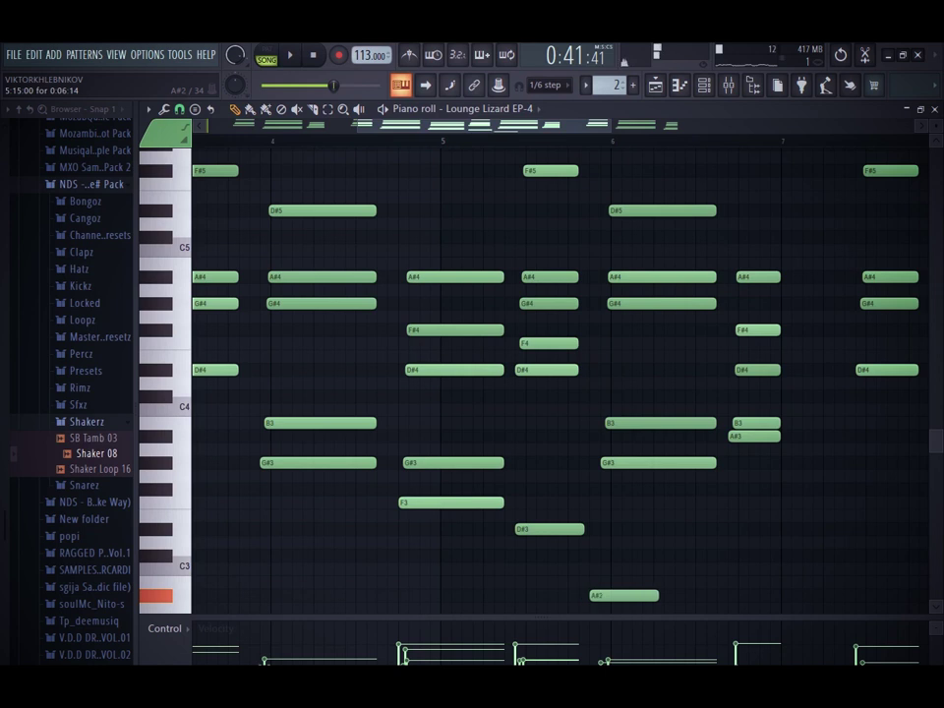
{"action": "key", "text": "space"}
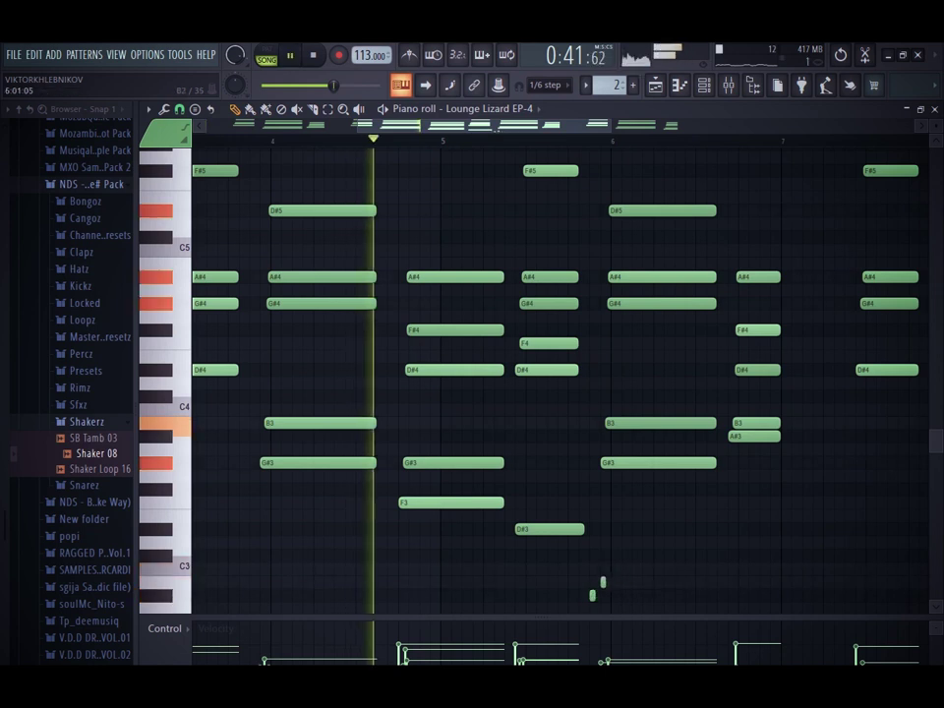
{"action": "left_click_drag", "start_coordinate": [605, 582], "coordinate": [723, 582]}
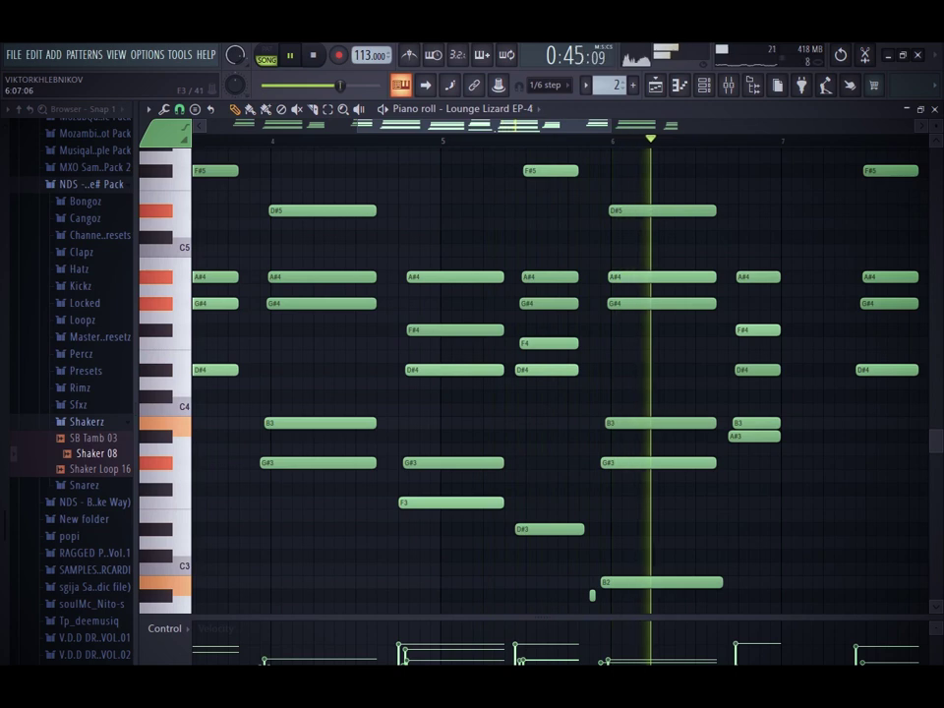
{"action": "left_click_drag", "start_coordinate": [662, 498], "coordinate": [575, 573]}
{"action": "left_click_drag", "start_coordinate": [576, 574], "coordinate": [482, 615]}
{"action": "key", "text": "space"}
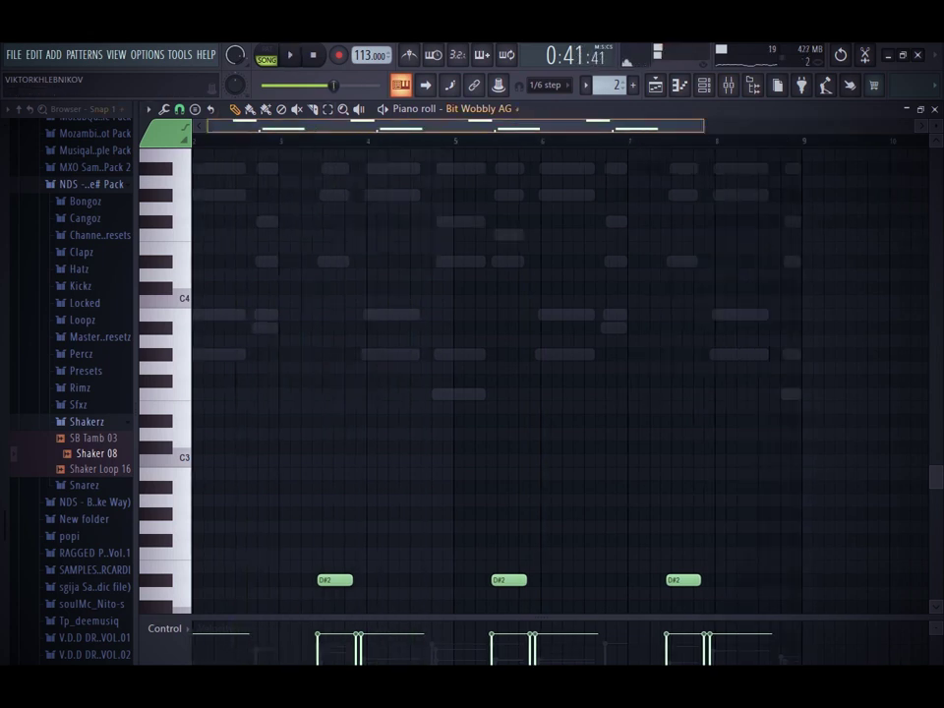
Step: Cut the Bit Wobbly AG bass notes from Pattern 2 and paste them into the same channel in Pattern 3
{"action": "scroll", "coordinate": [561, 382], "scroll_direction": "down", "scroll_amount": 6}
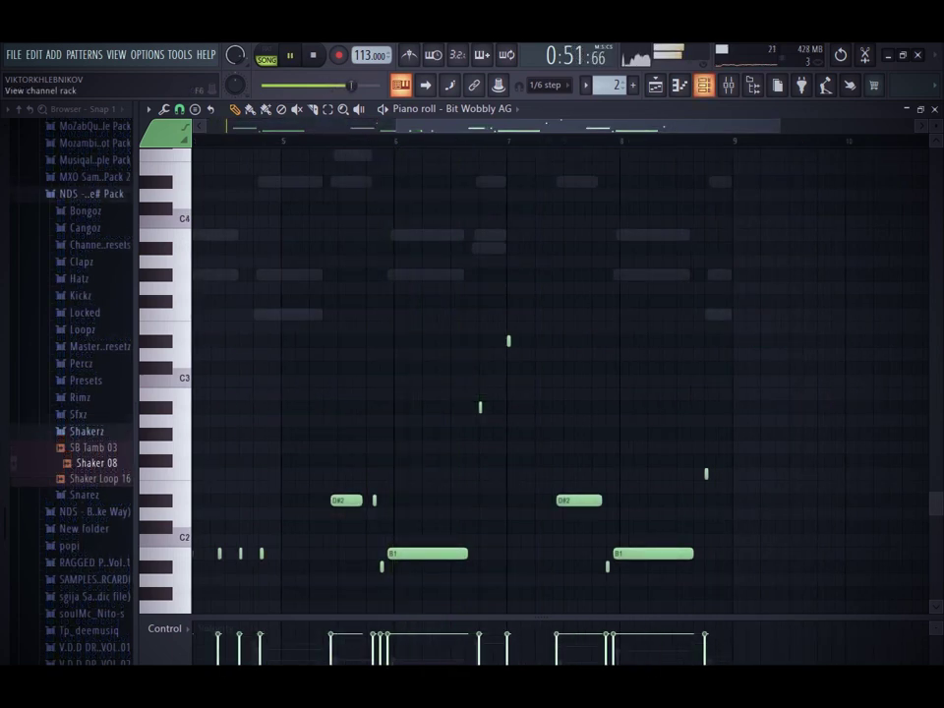
{"action": "key", "text": "F6"}
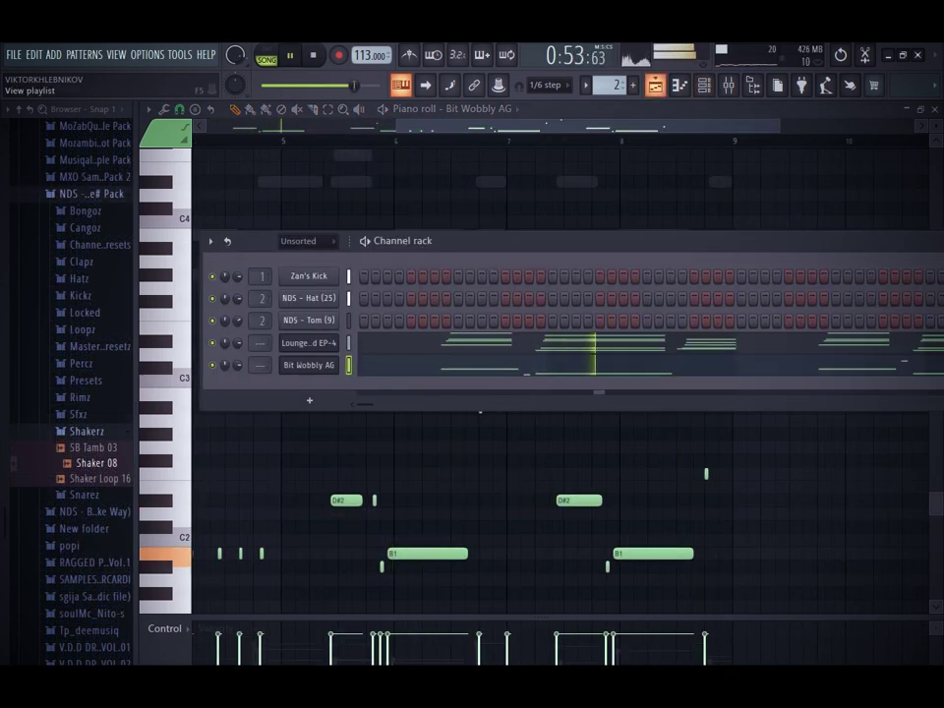
{"action": "right_click", "coordinate": [335, 364]}
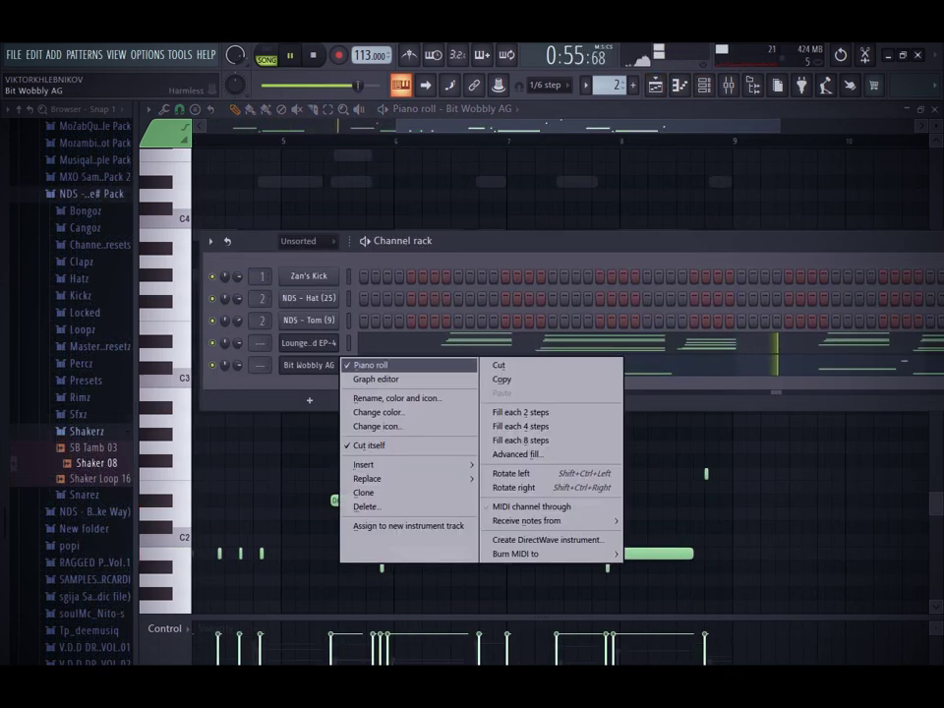
{"action": "left_click", "coordinate": [497, 366]}
{"action": "right_click", "coordinate": [339, 360]}
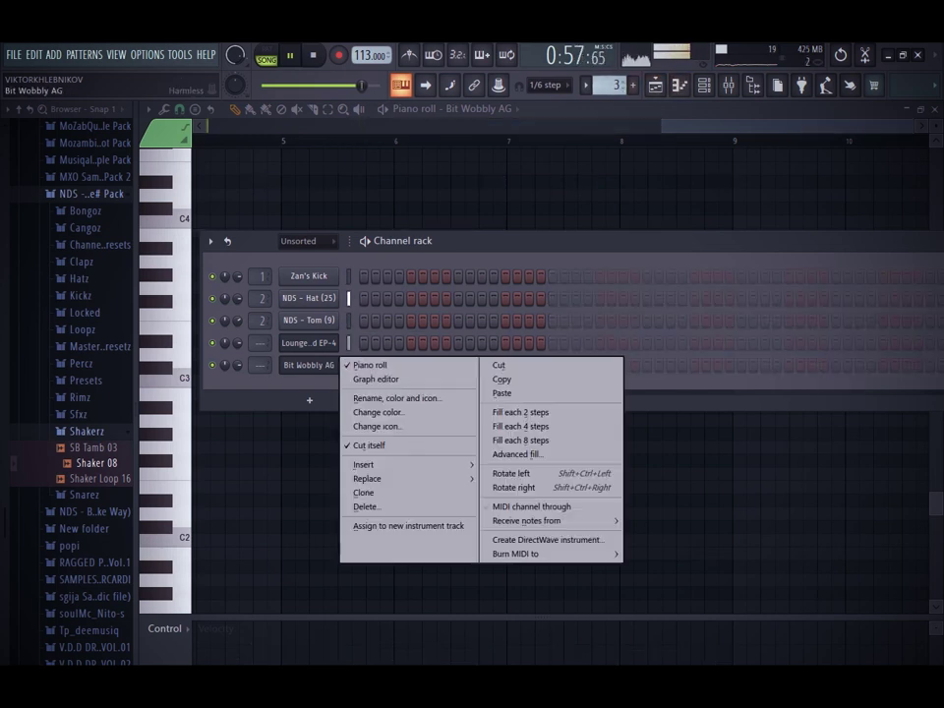
{"action": "left_click", "coordinate": [502, 393]}
Step: Place Pattern 3 on Track 6 of the playlist at bar 25, beneath the second Pattern 2 clip
{"action": "key", "text": "F5"}
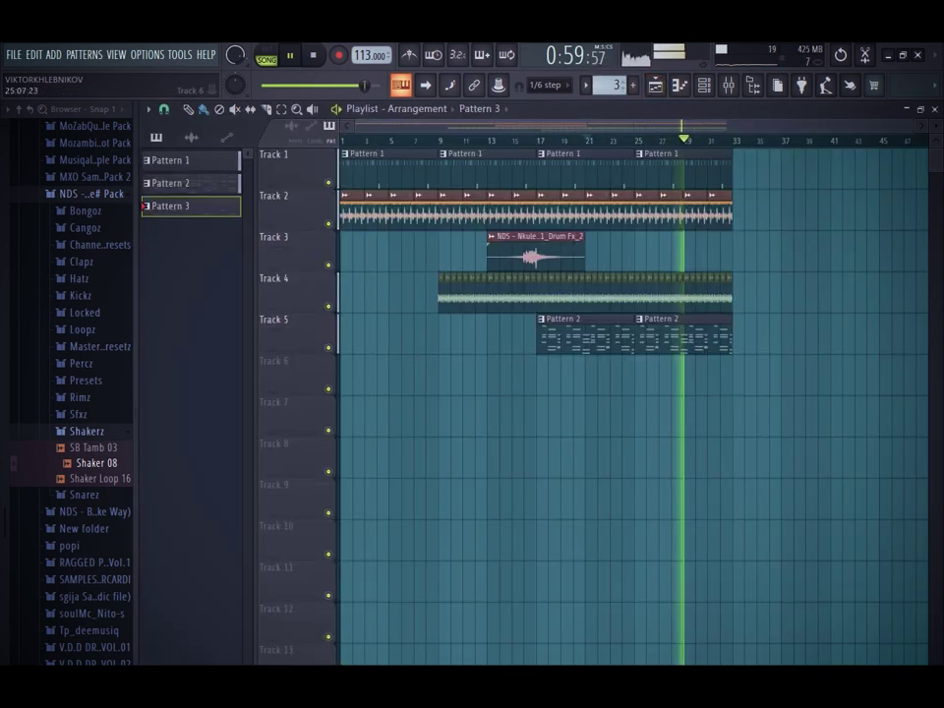
{"action": "left_click", "coordinate": [639, 375]}
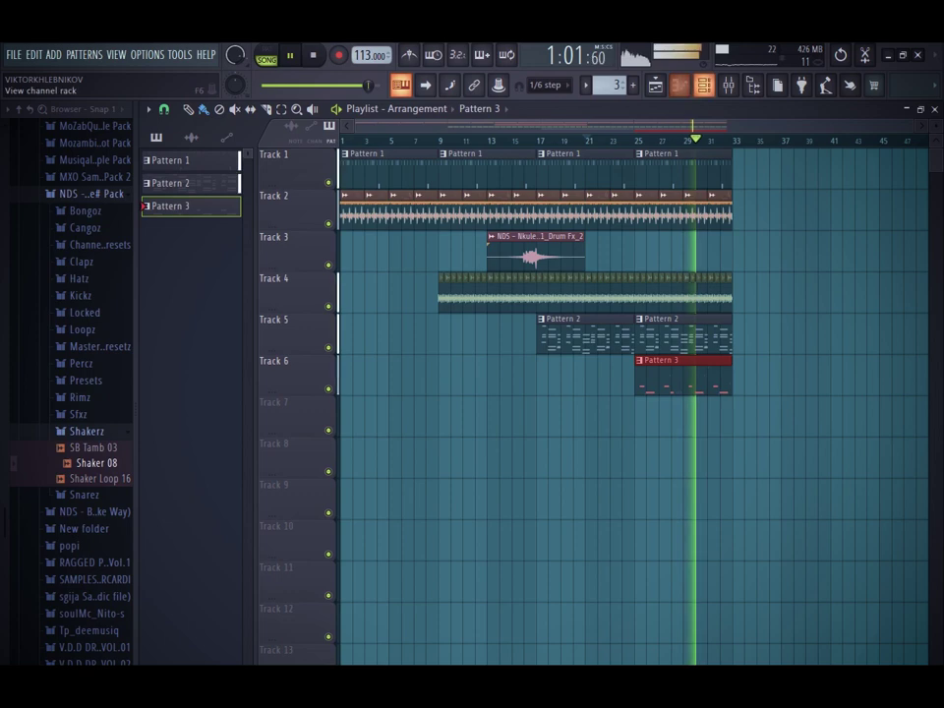
{"action": "key", "text": "F6"}
{"action": "key", "text": "F6"}
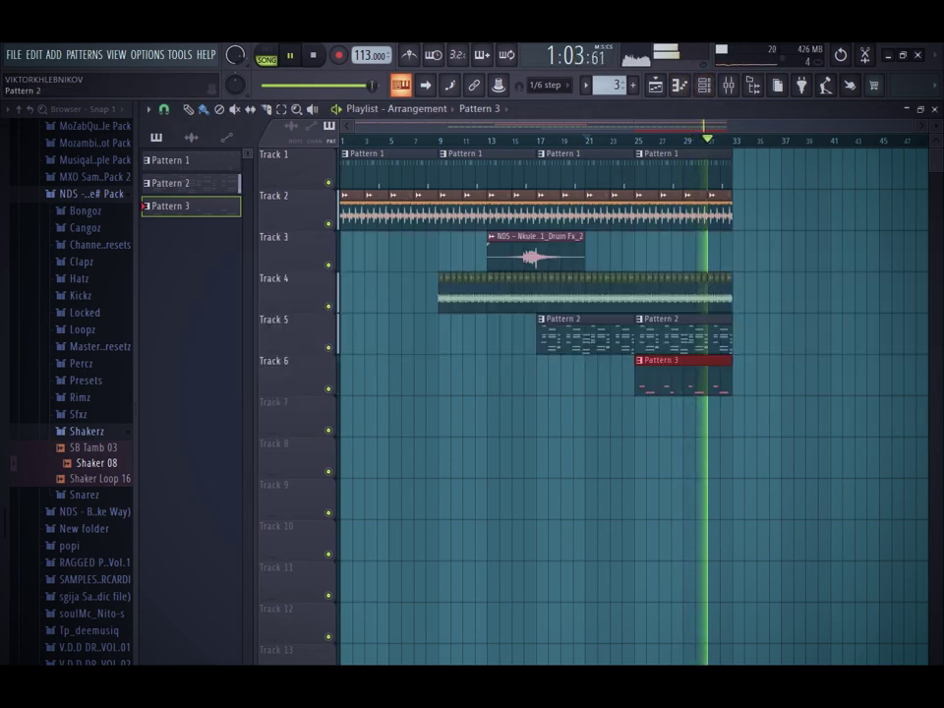
Step: Transpose the selected Pattern 2 and Pattern 3 by -2 semitones
{"action": "right_click", "coordinate": [187, 185]}
{"action": "left_click", "coordinate": [220, 340]}
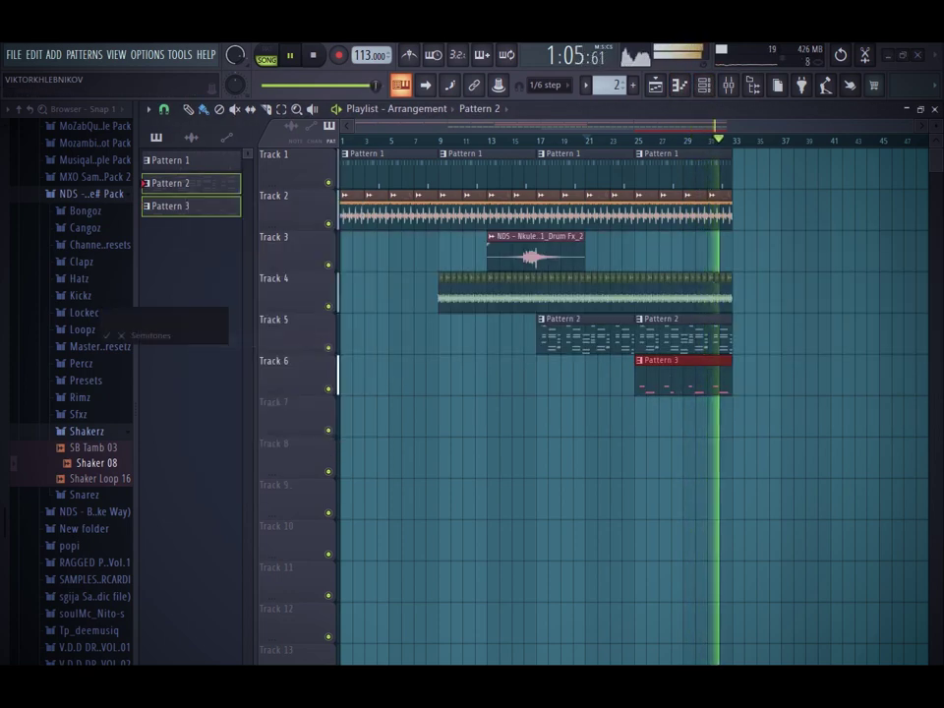
{"action": "type", "text": "-2"}
{"action": "key", "text": "Return"}
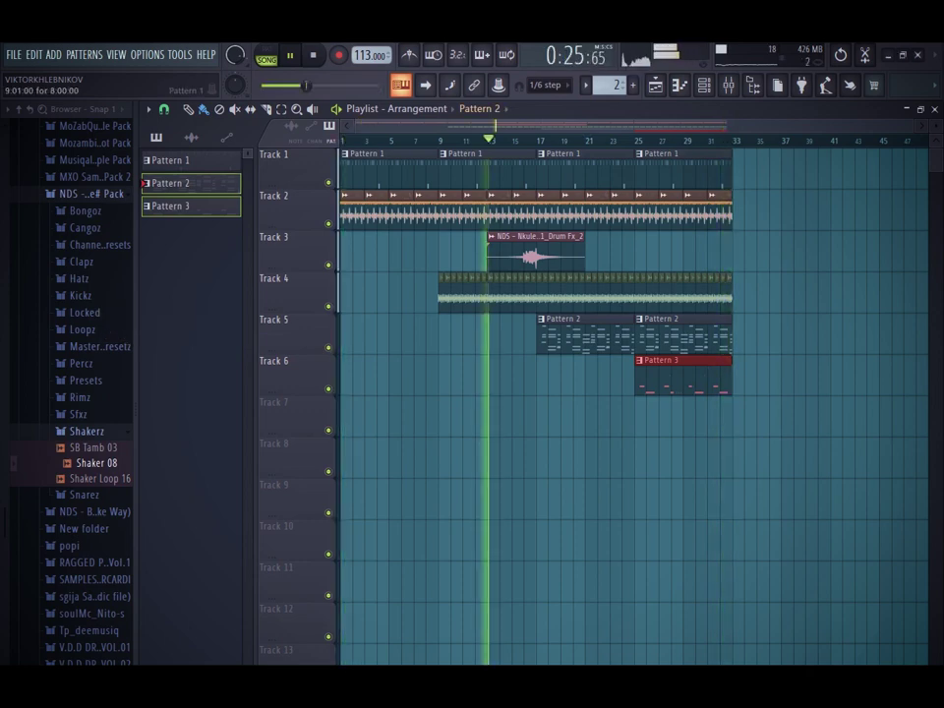
{"action": "left_click", "coordinate": [635, 252]}
{"action": "key", "text": "ctrl+s"}
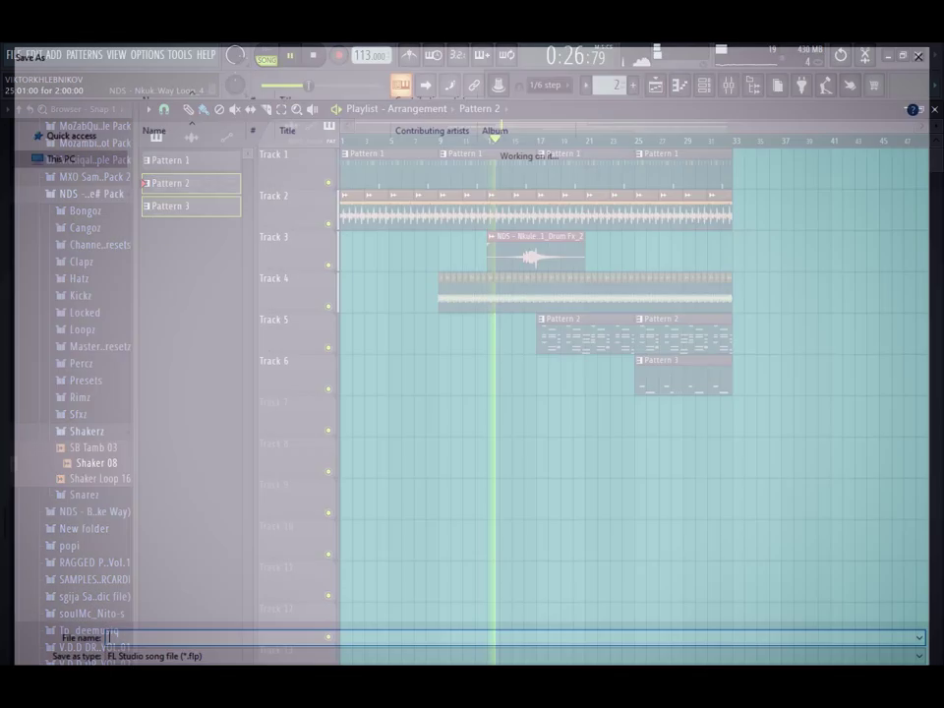
{"action": "key", "text": "Escape"}
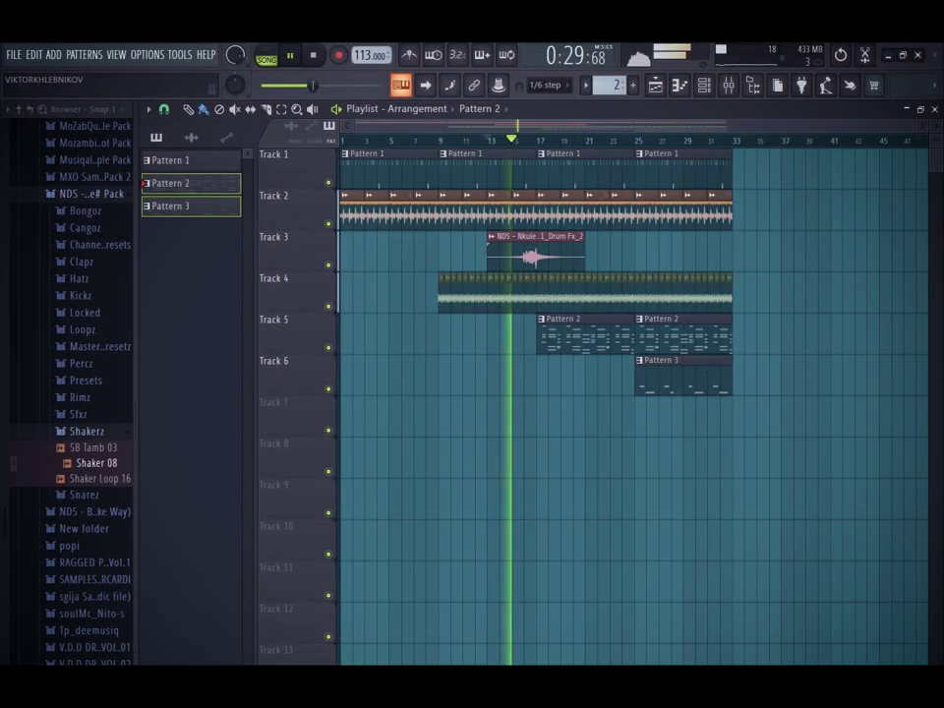
Step: Check the transposed Lounge Lizard EP-4 chords of Pattern 2 in the piano roll and return to the playlist
{"action": "left_click", "coordinate": [680, 86]}
{"action": "scroll", "coordinate": [482, 110], "scroll_direction": "up", "scroll_amount": 1}
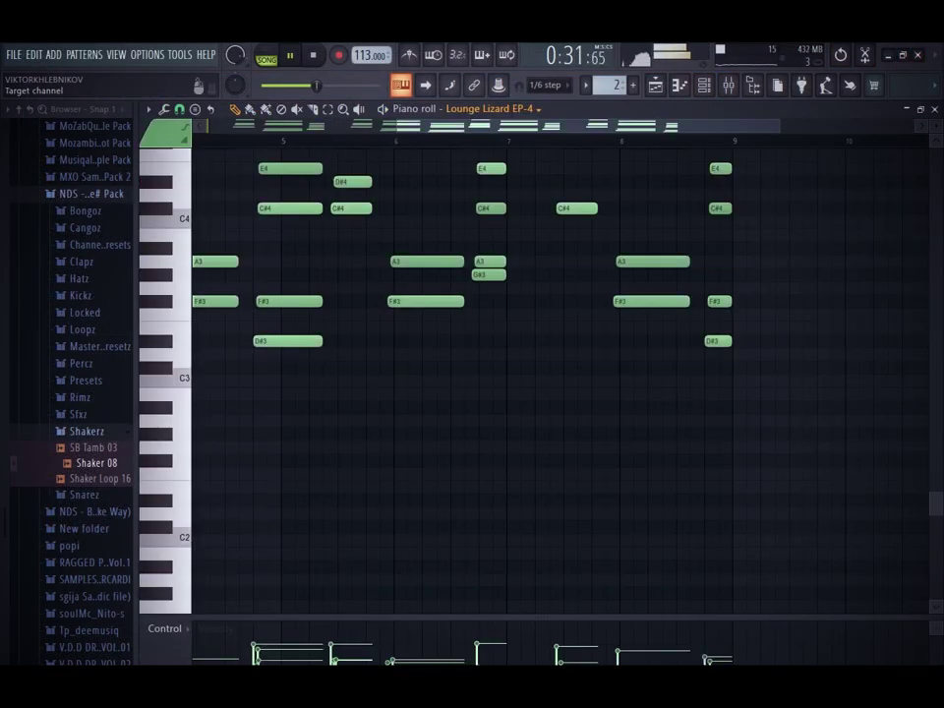
{"action": "scroll", "coordinate": [551, 295], "scroll_direction": "up", "scroll_amount": 3}
{"action": "left_click", "coordinate": [654, 86]}
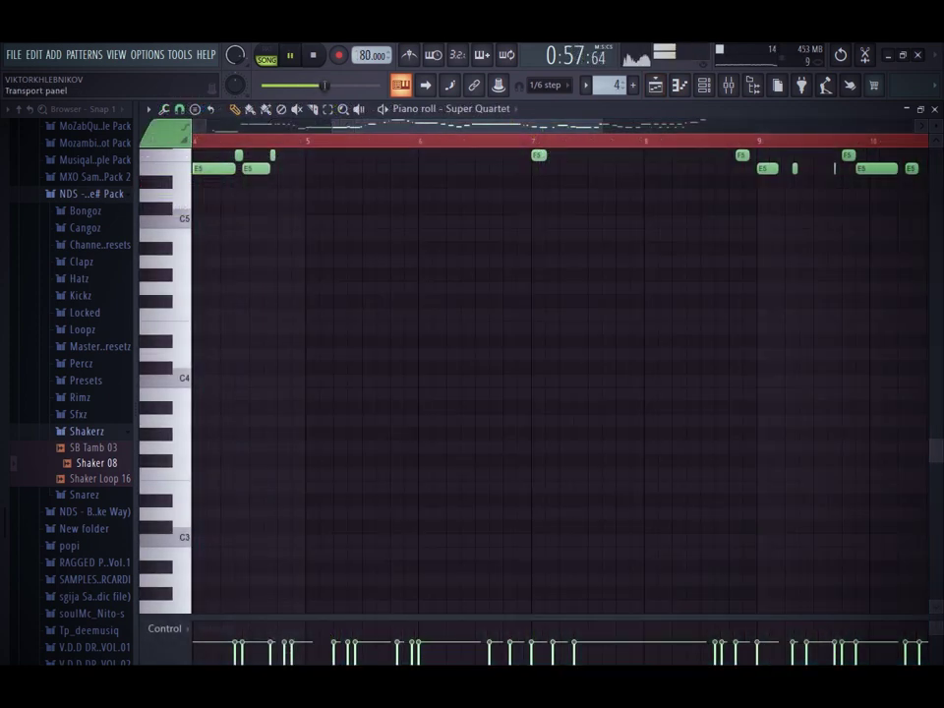
Step: Set the project tempo to 112 BPM and restretch all channels
{"action": "right_click", "coordinate": [372, 55]}
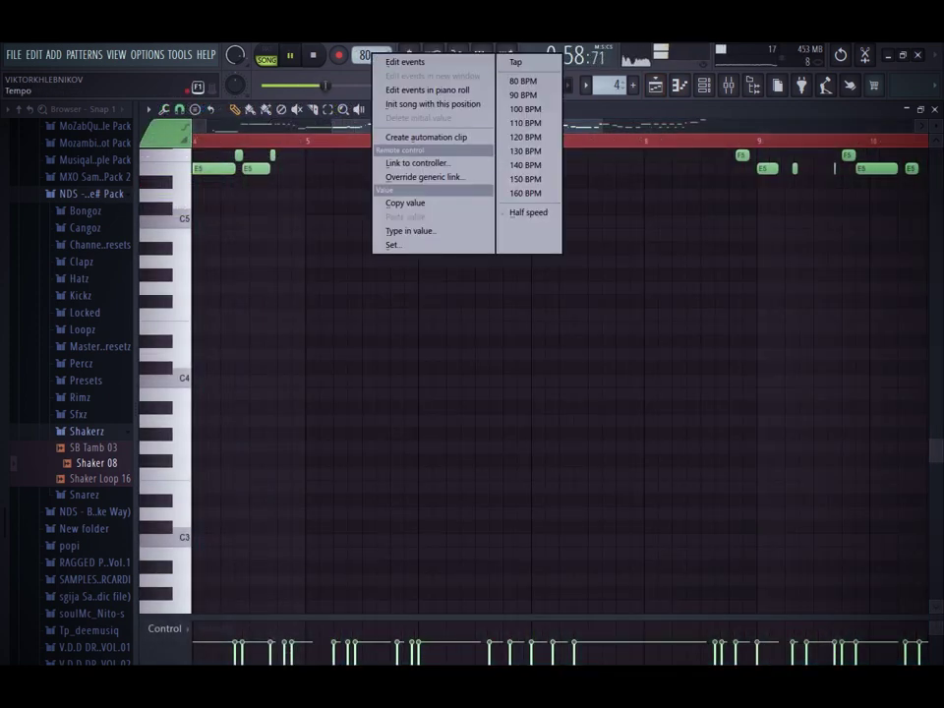
{"action": "left_click", "coordinate": [410, 230]}
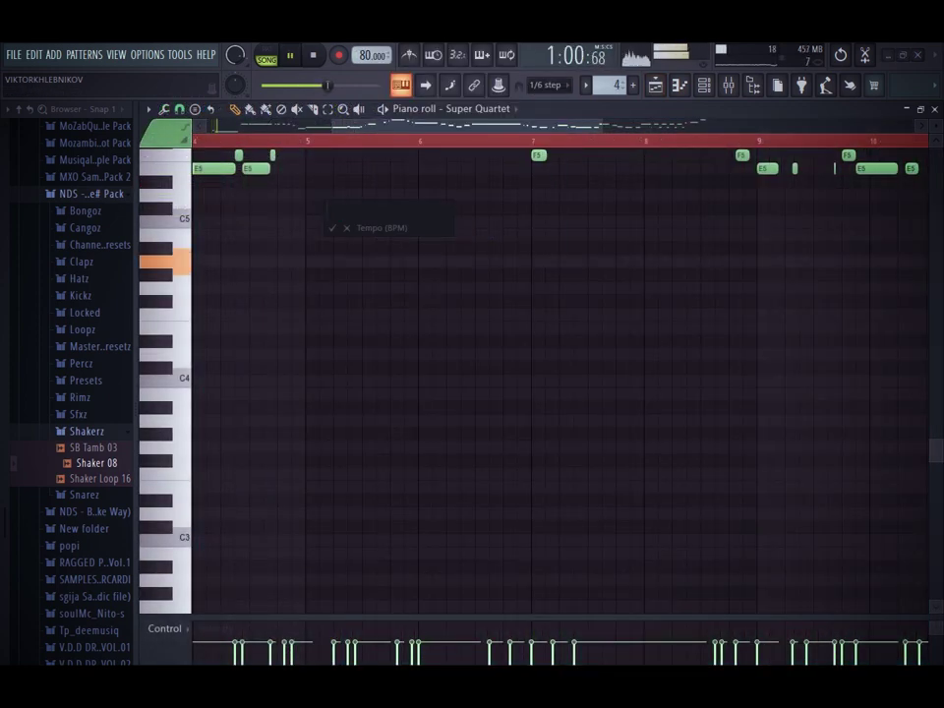
{"action": "key", "text": "Return"}
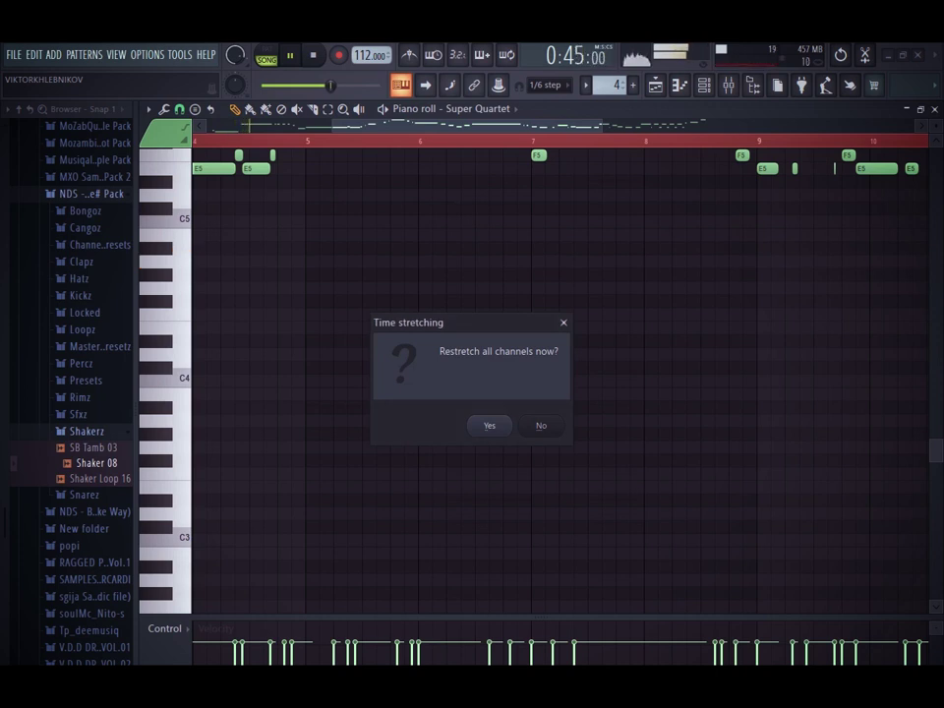
{"action": "key", "text": "Return"}
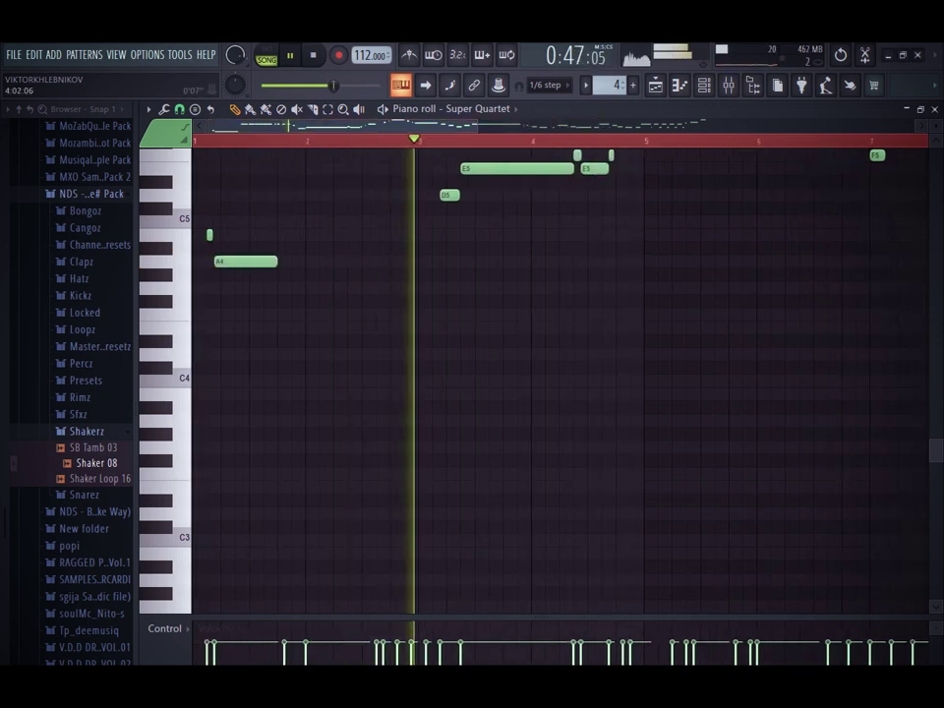
Step: Raise the velocities of the Super Quartet melody with a level scaling offset and shift all its notes down one octave
{"action": "scroll", "coordinate": [541, 141], "scroll_direction": "down", "scroll_amount": 4}
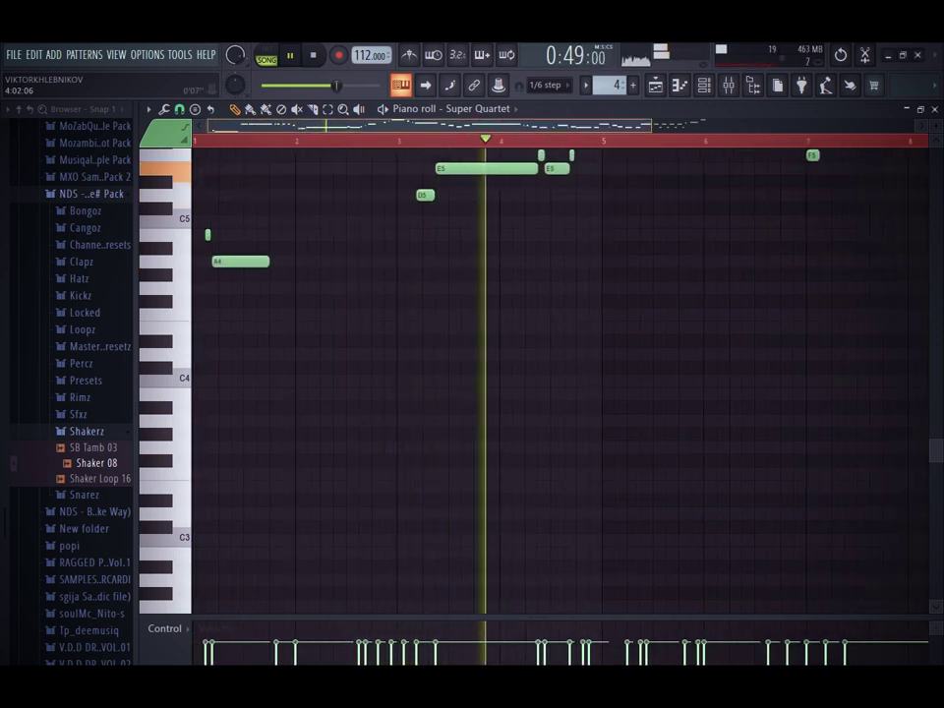
{"action": "scroll", "coordinate": [689, 327], "scroll_direction": "up", "scroll_amount": 8}
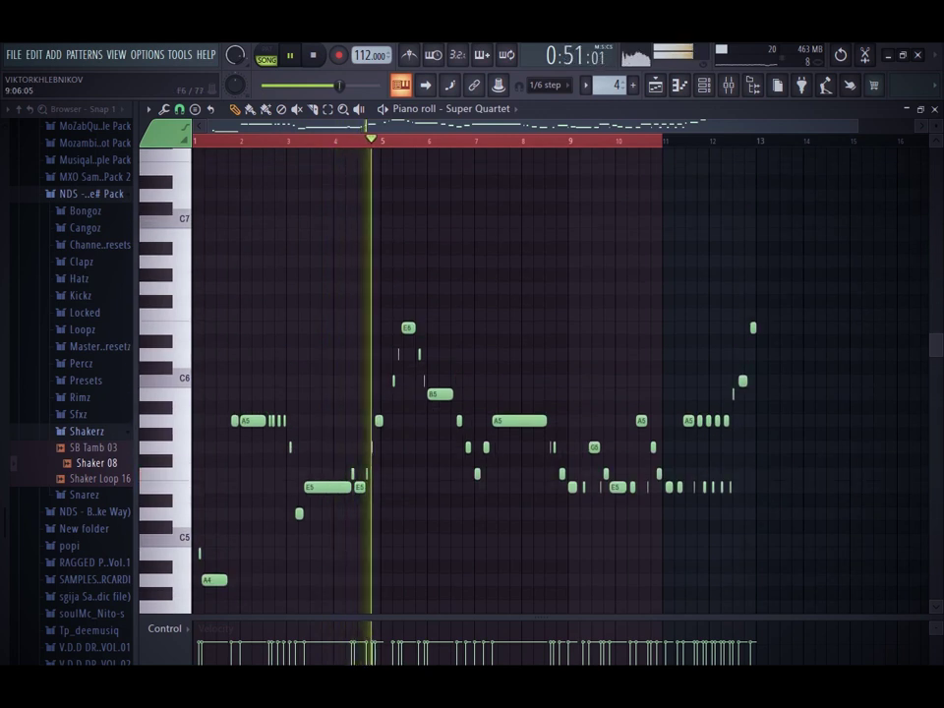
{"action": "left_click", "coordinate": [510, 182]}
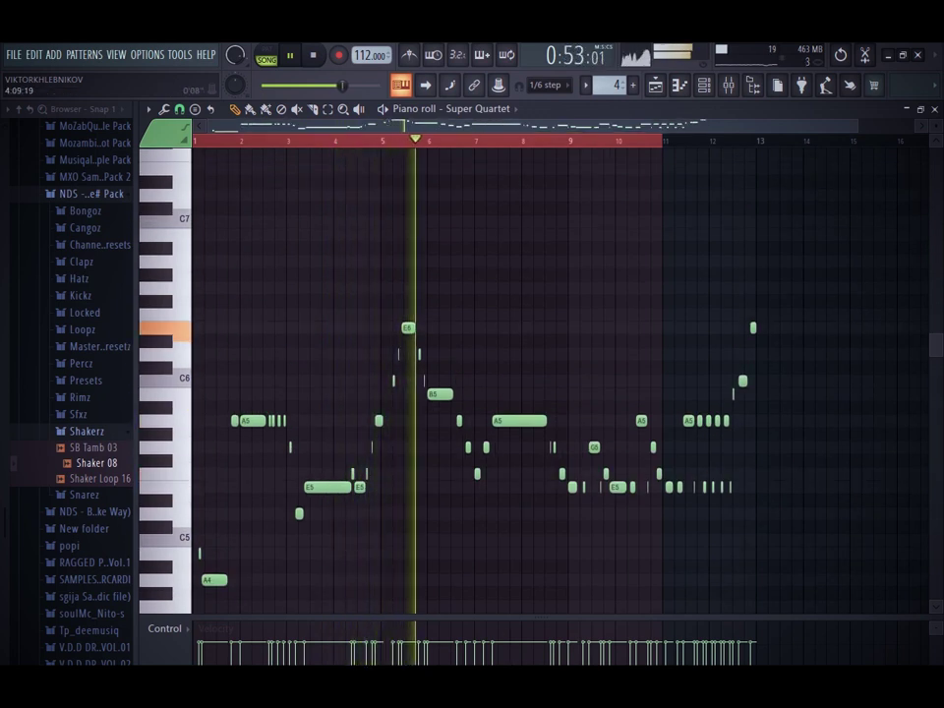
{"action": "key", "text": "alt+x"}
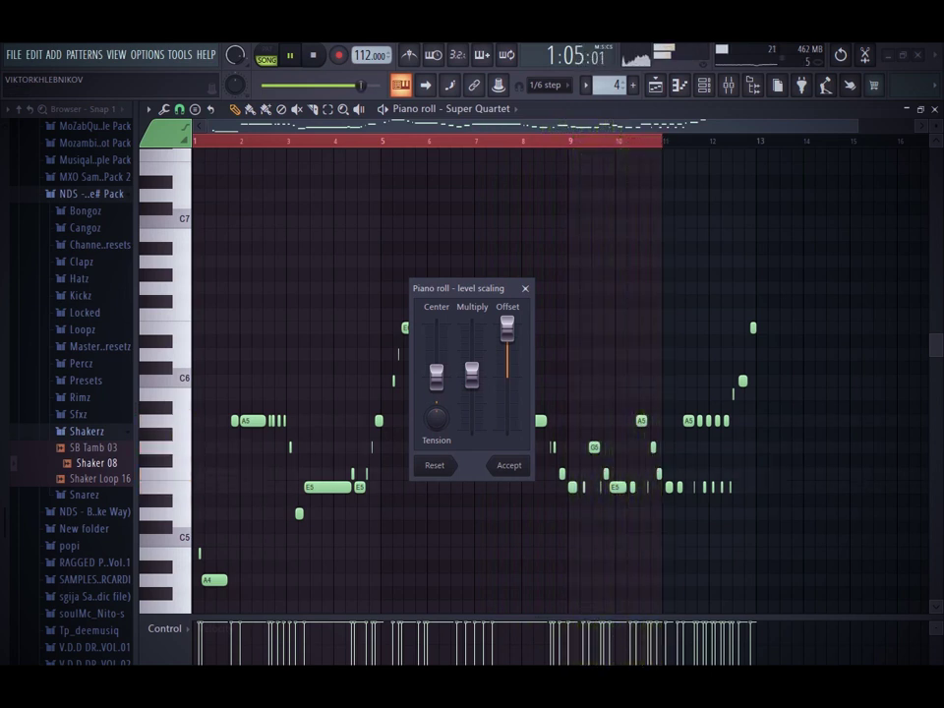
{"action": "left_click", "coordinate": [511, 465]}
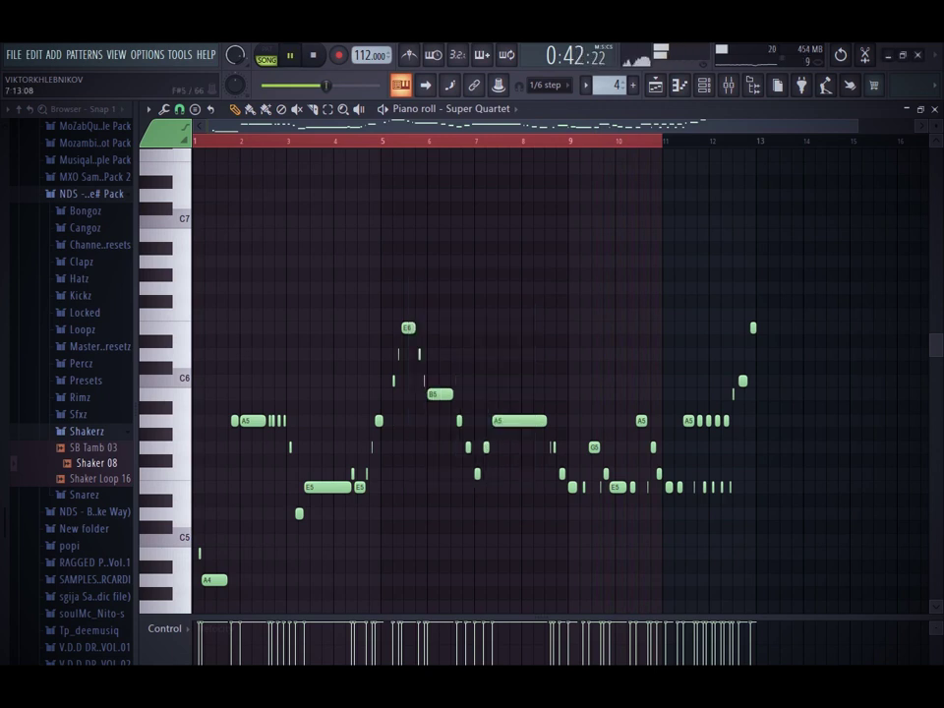
{"action": "key", "text": "ctrl+Down"}
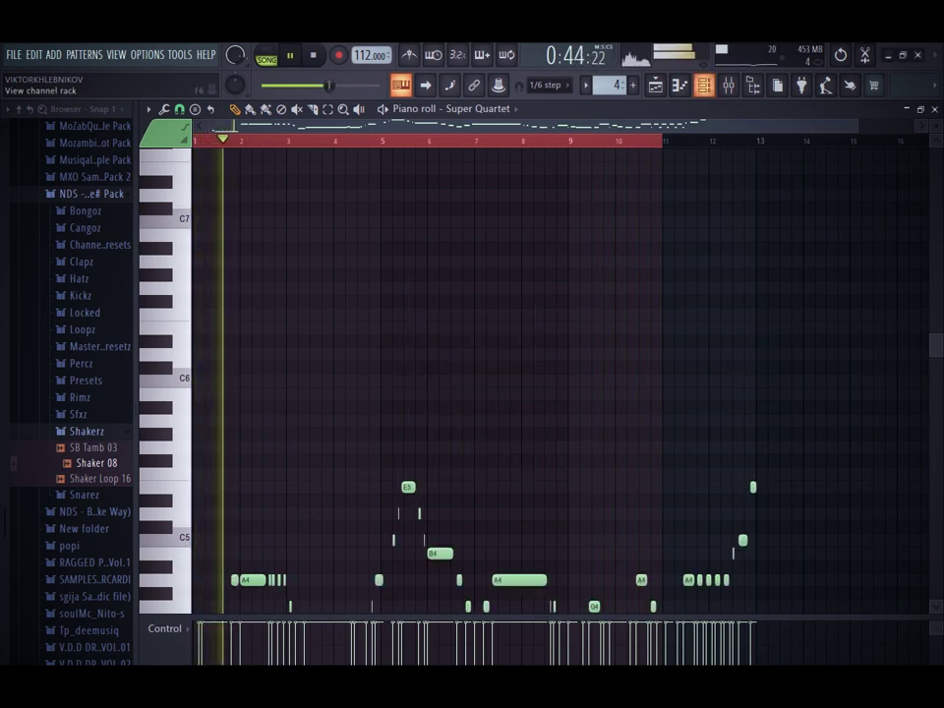
Step: Extend the Pattern 4 clip on Track 7 of the playlist to bar 34
{"action": "left_click", "coordinate": [705, 85]}
{"action": "left_click", "coordinate": [655, 84]}
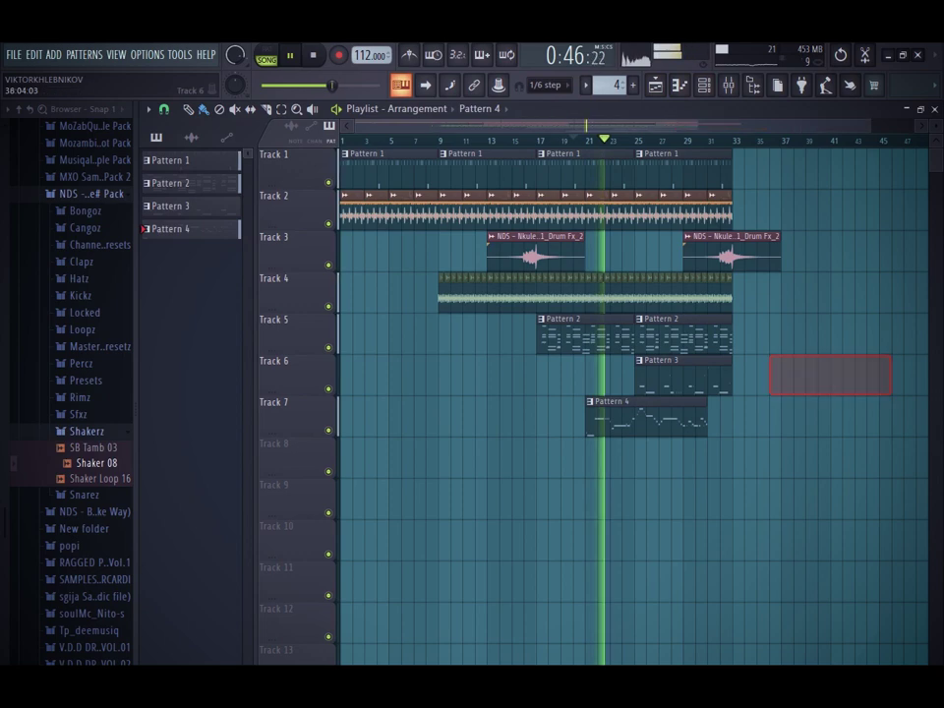
{"action": "left_click_drag", "start_coordinate": [707, 418], "coordinate": [768, 418]}
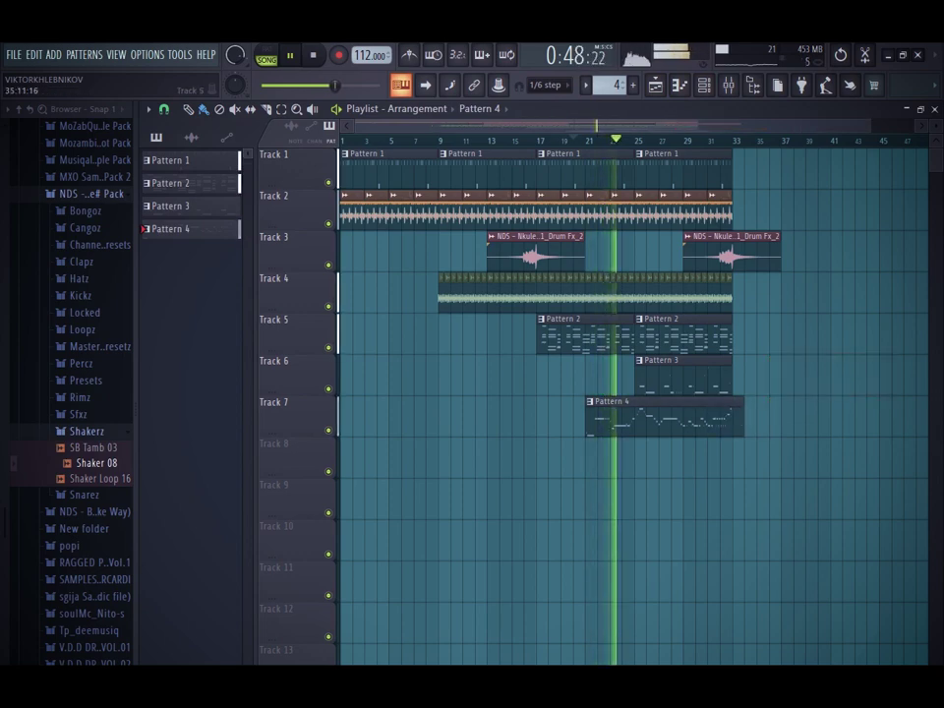
Step: Open the Super Quartet channel settings from the channel rack and inspect its miscellaneous, envelope and plugin pages
{"action": "left_click", "coordinate": [399, 85]}
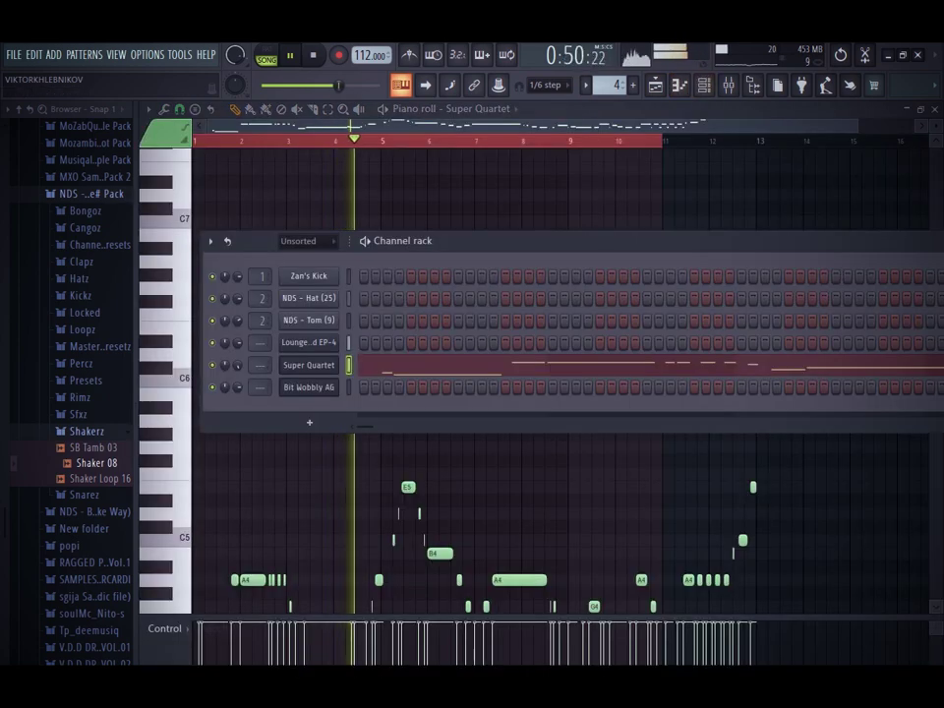
{"action": "left_click", "coordinate": [309, 365]}
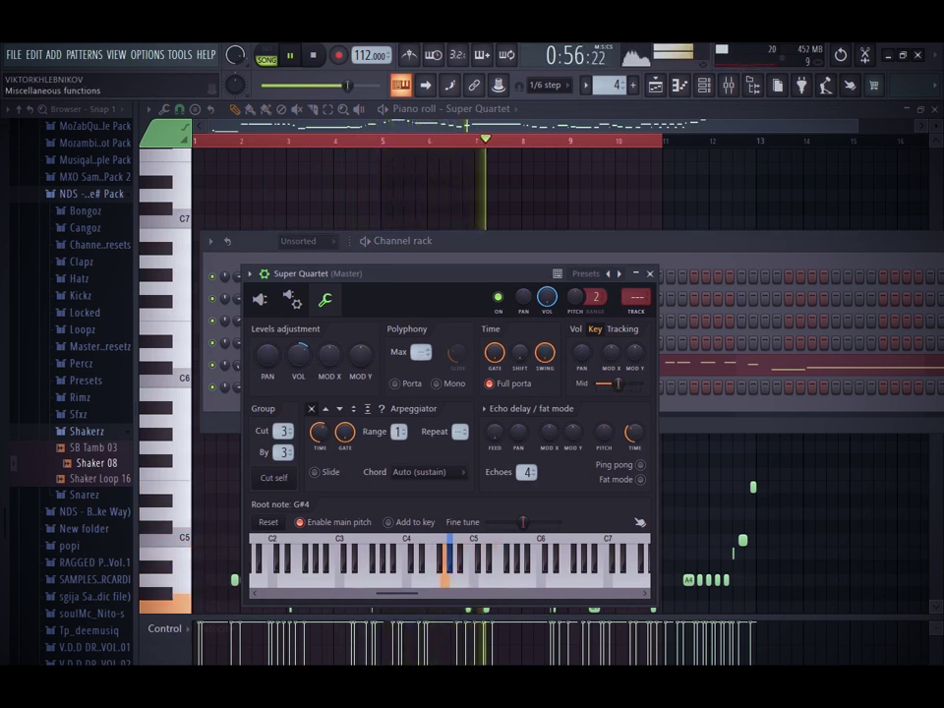
{"action": "left_click", "coordinate": [291, 300]}
{"action": "left_click", "coordinate": [260, 300]}
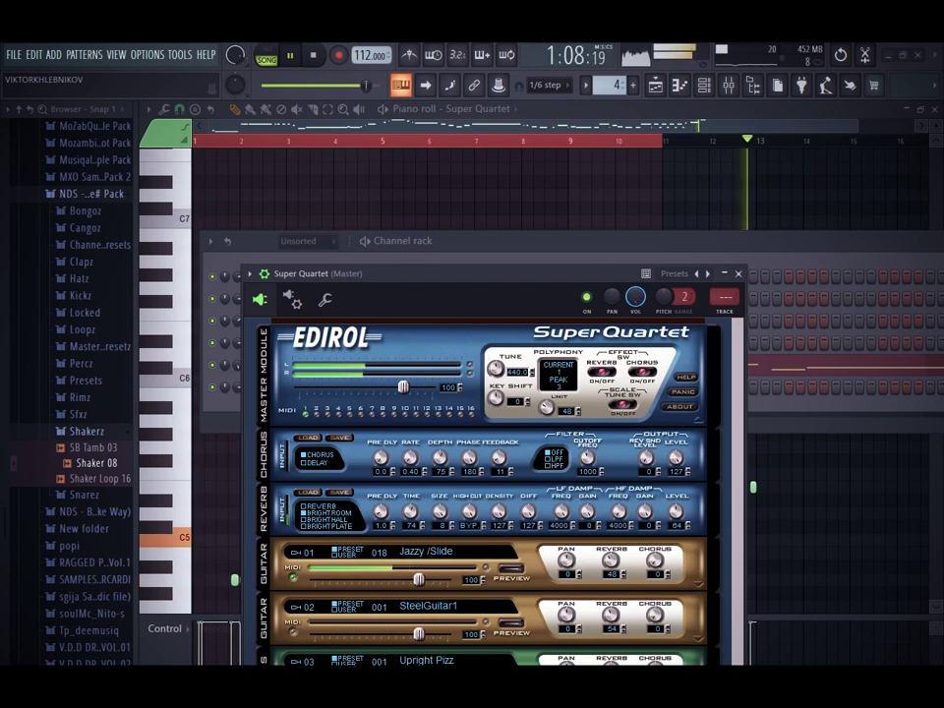
Step: Close the Super Quartet settings and inspect the sampler settings of the Nkulee - Bongoz (1) channel from the channel rack
{"action": "left_click", "coordinate": [409, 549]}
{"action": "key", "text": "Escape"}
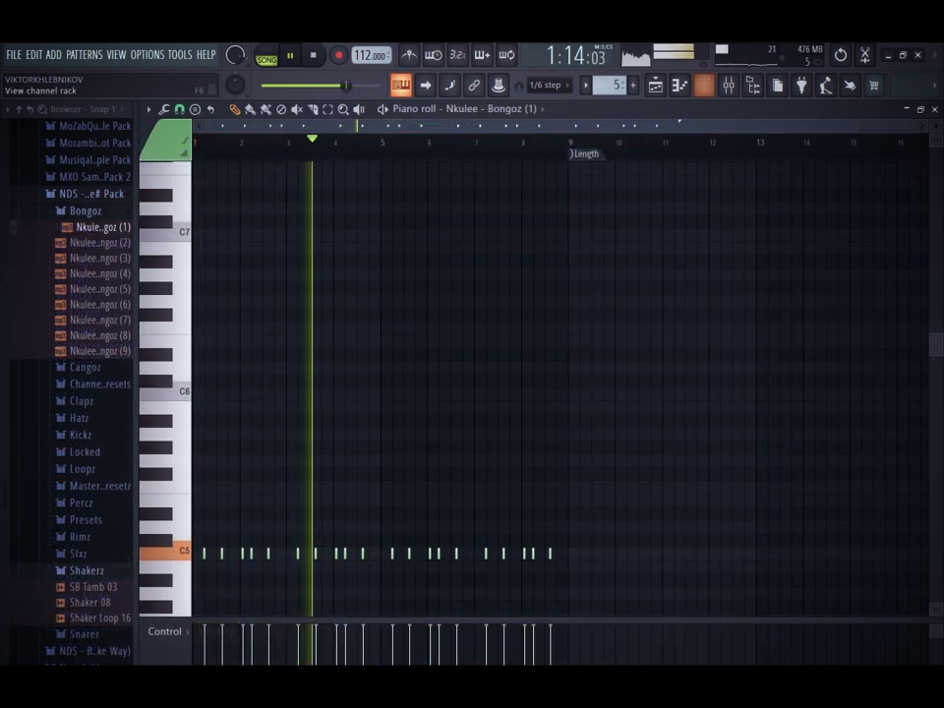
{"action": "left_click", "coordinate": [705, 85]}
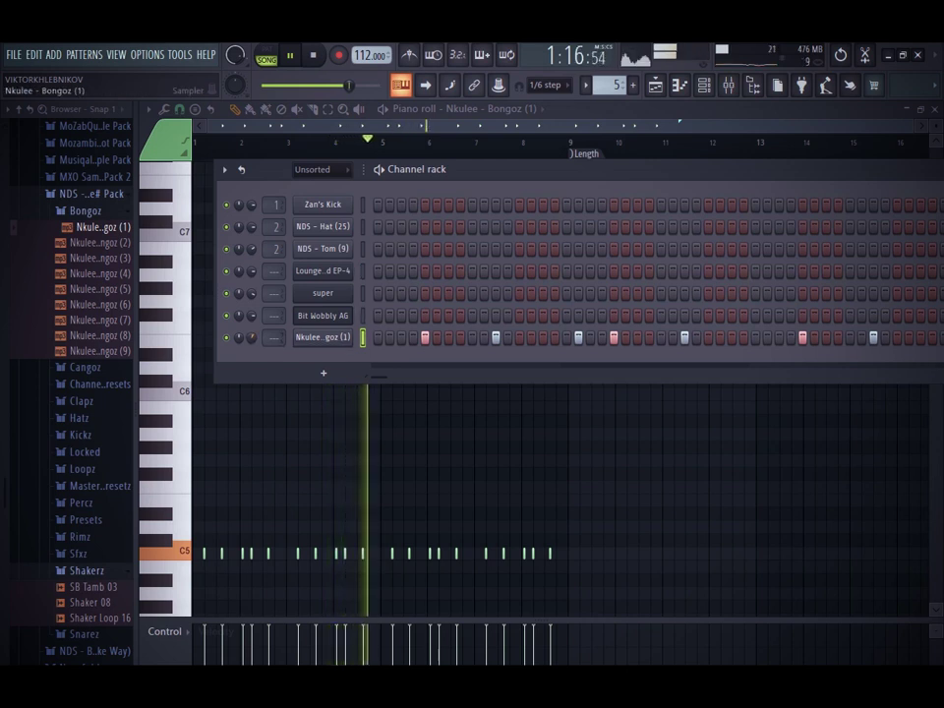
{"action": "left_click", "coordinate": [322, 338]}
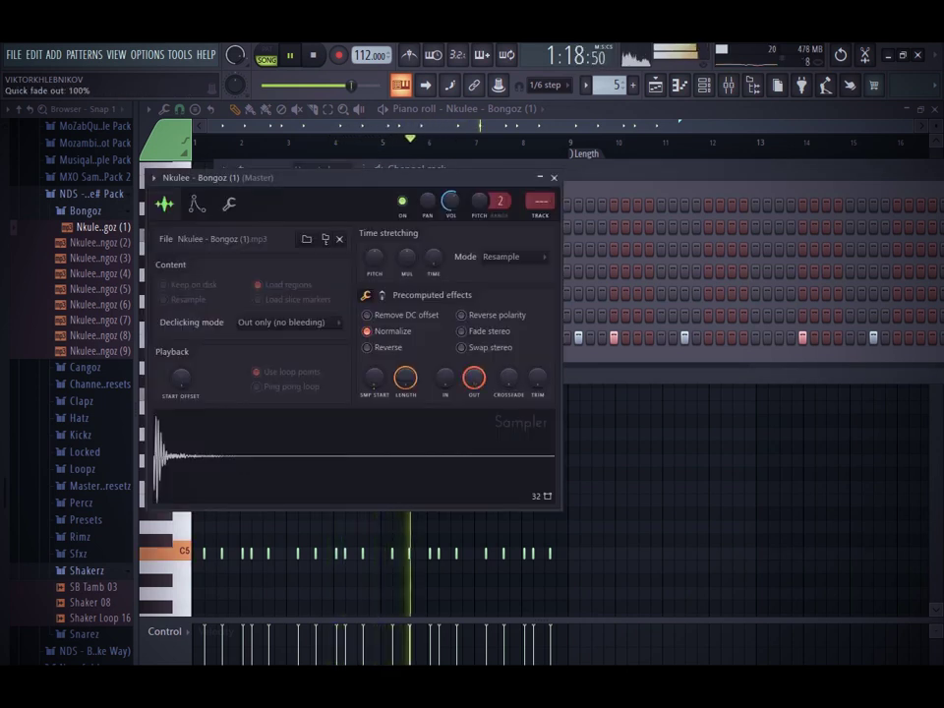
{"action": "key", "text": "Escape"}
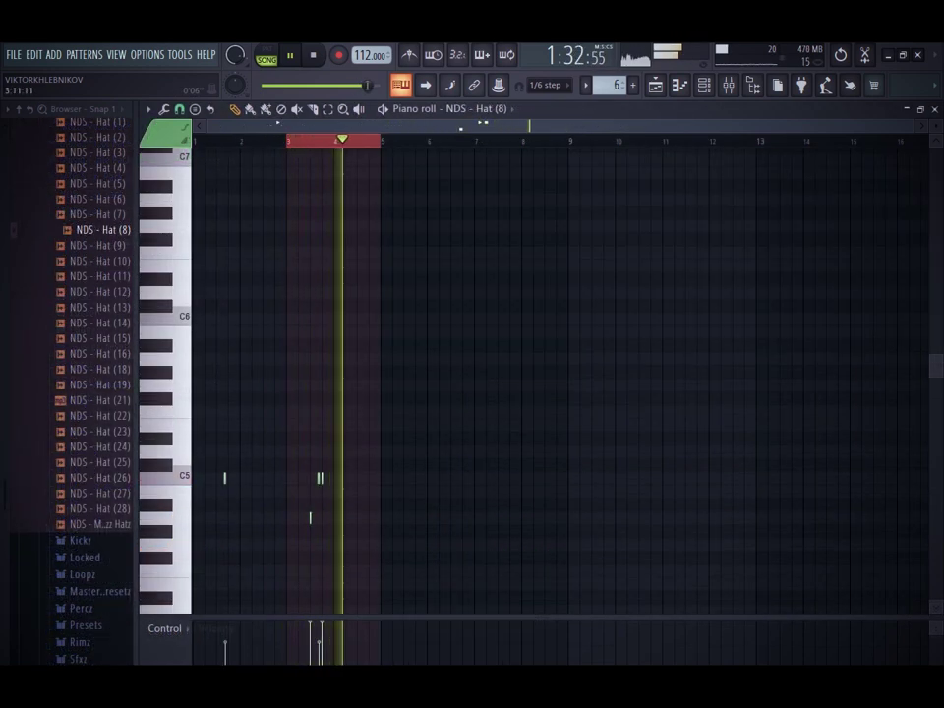
Step: Audition the NDS - Hat (8) notes in the piano roll and delete all three hat notes in bar 3
{"action": "scroll", "coordinate": [317, 478], "scroll_direction": "up", "scroll_amount": 4}
{"action": "key", "text": "space"}
{"action": "right_click", "coordinate": [518, 519]}
{"action": "key", "text": "ctrl+z"}
{"action": "key", "text": "space"}
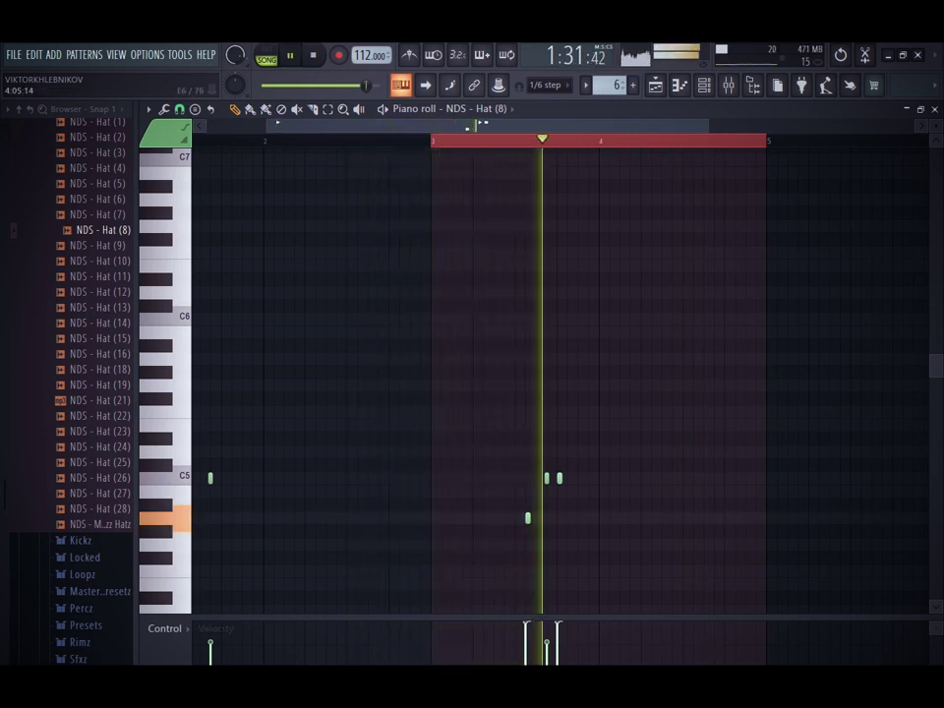
{"action": "key", "text": "space"}
{"action": "key", "text": "space"}
{"action": "right_click", "coordinate": [560, 478]}
{"action": "right_click", "coordinate": [547, 478]}
{"action": "right_click", "coordinate": [528, 518]}
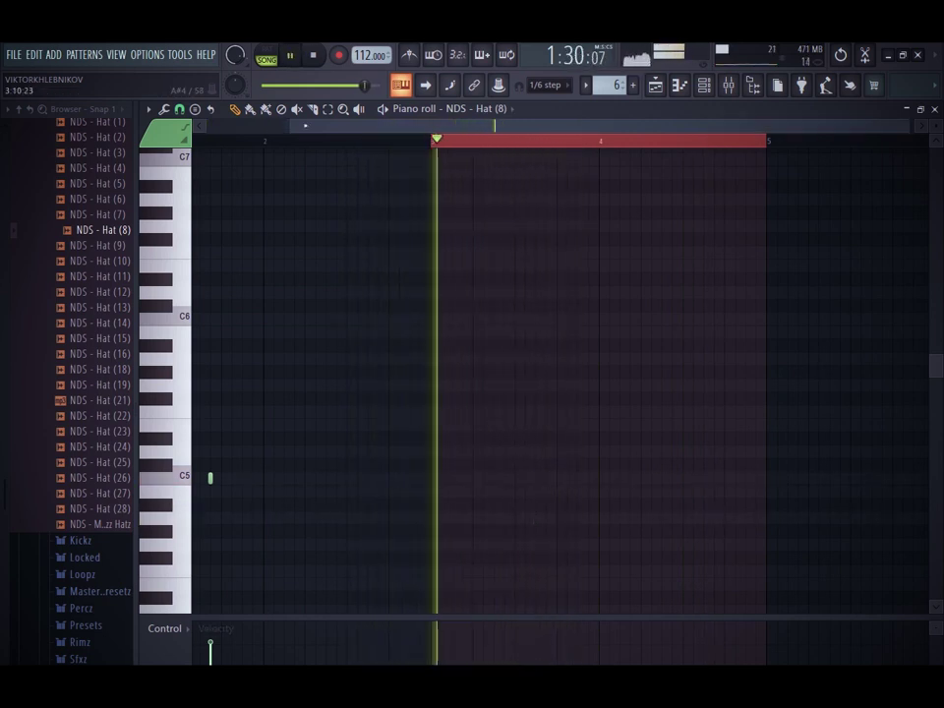
Step: Place new C5 hat notes in the second half of bar 3, with the last one just before bar 4
{"action": "left_click", "coordinate": [539, 478]}
{"action": "left_click", "coordinate": [571, 479]}
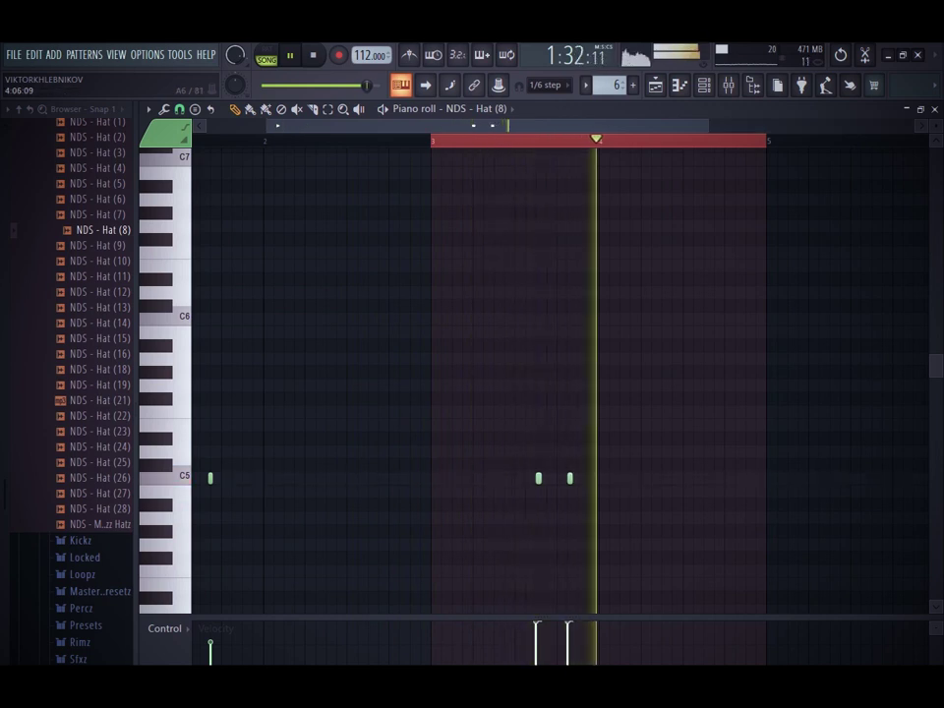
{"action": "key", "text": "ctrl+d"}
{"action": "left_click", "coordinate": [592, 479]}
{"action": "left_click_drag", "start_coordinate": [571, 478], "coordinate": [592, 531]}
{"action": "right_click", "coordinate": [592, 531]}
Step: Add a G#4 hat note just before the final C5 note and an E4 note earlier in bar 3, checking them by playback
{"action": "key", "text": "space"}
{"action": "key", "text": "space"}
{"action": "left_click", "coordinate": [571, 518]}
{"action": "key", "text": "space"}
{"action": "key", "text": "space"}
{"action": "left_click", "coordinate": [581, 531]}
{"action": "key", "text": "space"}
{"action": "key", "text": "space"}
{"action": "right_click", "coordinate": [571, 519]}
{"action": "key", "text": "space"}
{"action": "left_click", "coordinate": [549, 584]}
{"action": "key", "text": "space"}
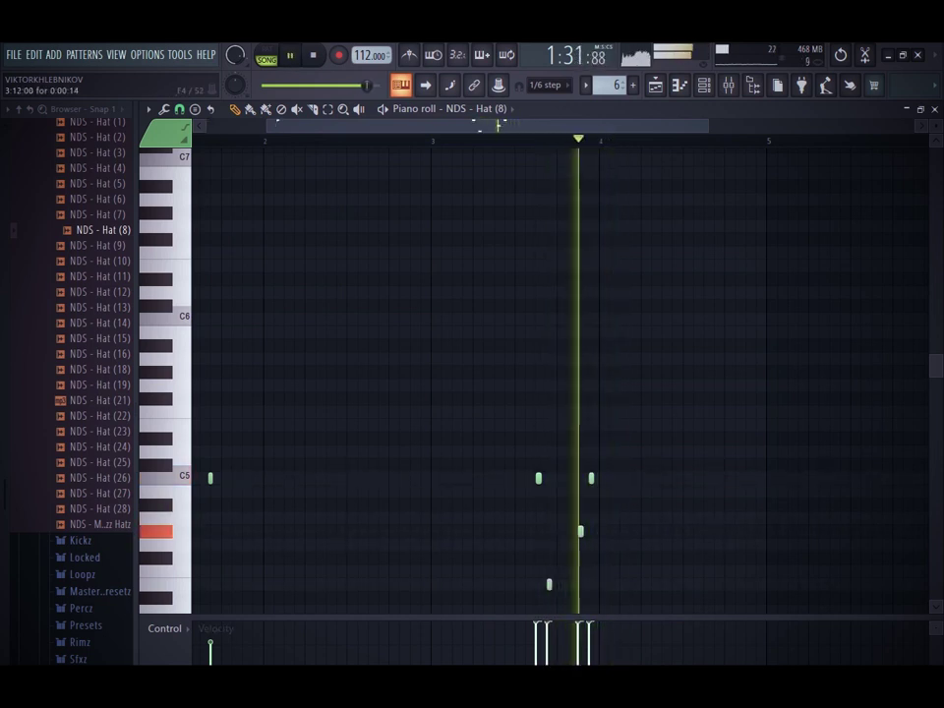
Step: Remove the first C5 hat note in bar 3 and audition the remaining E4, G#4 and C5 figure
{"action": "key", "text": "space"}
{"action": "key", "text": "space"}
{"action": "key", "text": "space"}
{"action": "key", "text": "space"}
{"action": "right_click", "coordinate": [539, 479]}
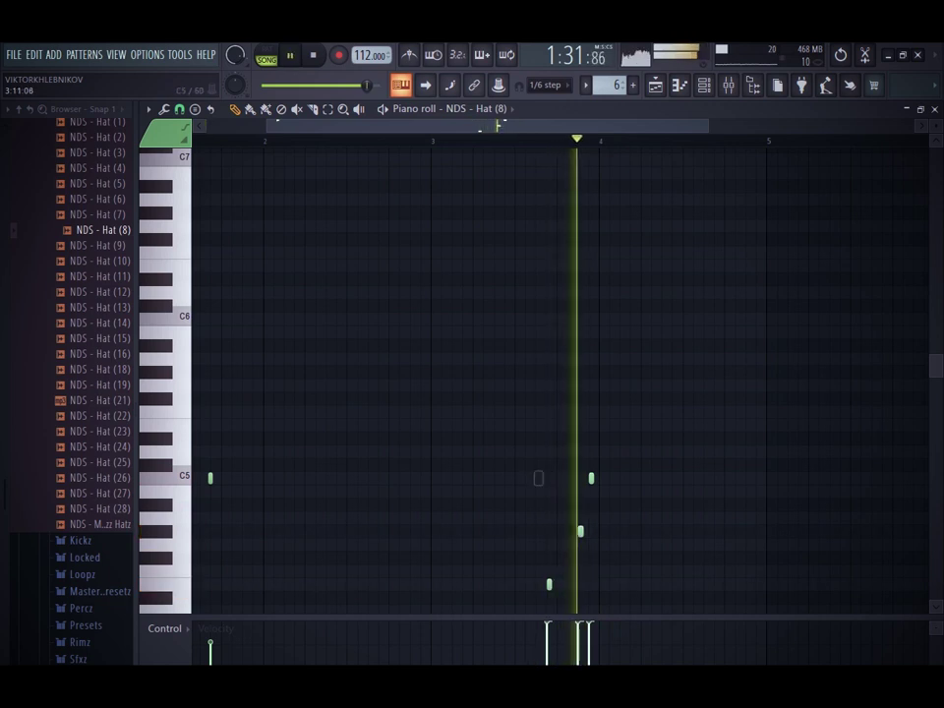
{"action": "key", "text": "space"}
{"action": "key", "text": "space"}
{"action": "key", "text": "space"}
{"action": "key", "text": "space"}
{"action": "key", "text": "space"}
{"action": "key", "text": "space"}
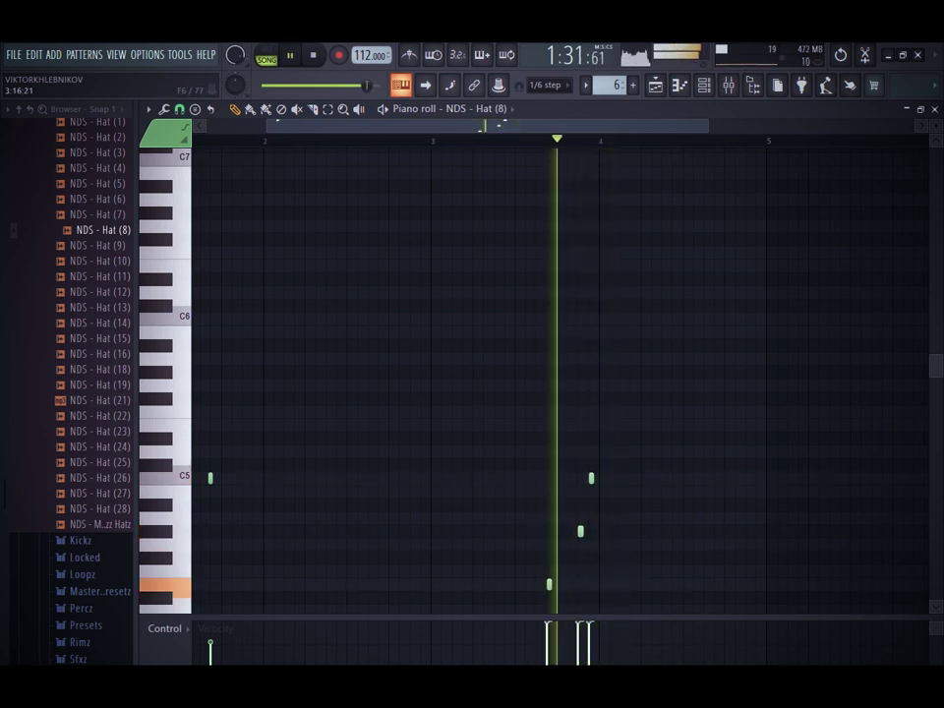
{"action": "key", "text": "space"}
{"action": "key", "text": "space"}
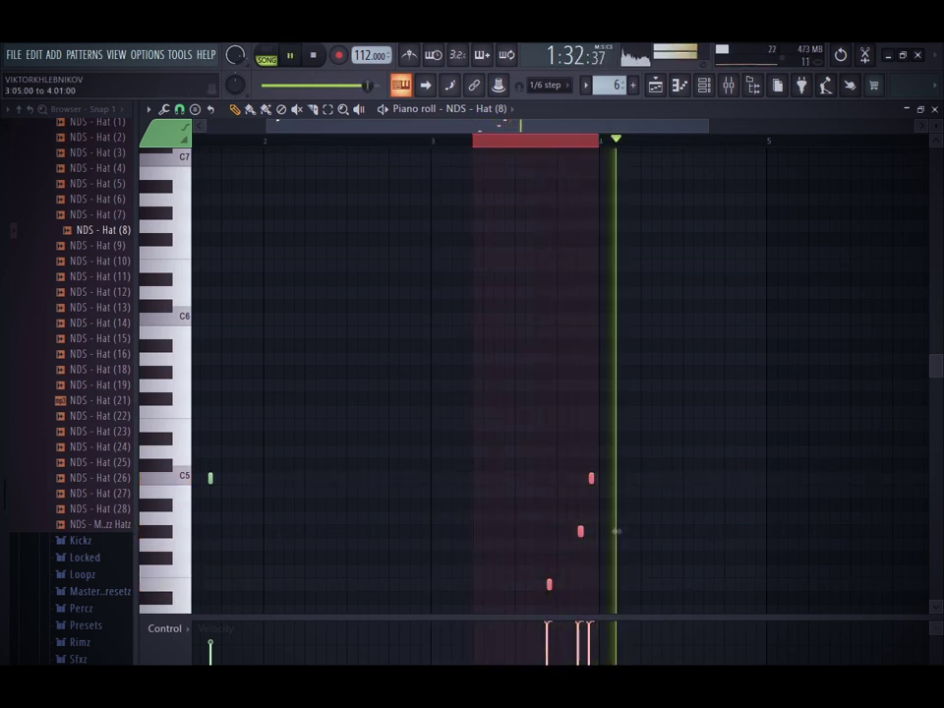
Step: Try repeating the three-note hat figure within bar 4, and duplicate the four-bar hat pattern from bar 5
{"action": "key", "text": "space"}
{"action": "key", "text": "space"}
{"action": "key", "text": "ctrl+b"}
{"action": "key", "text": "space"}
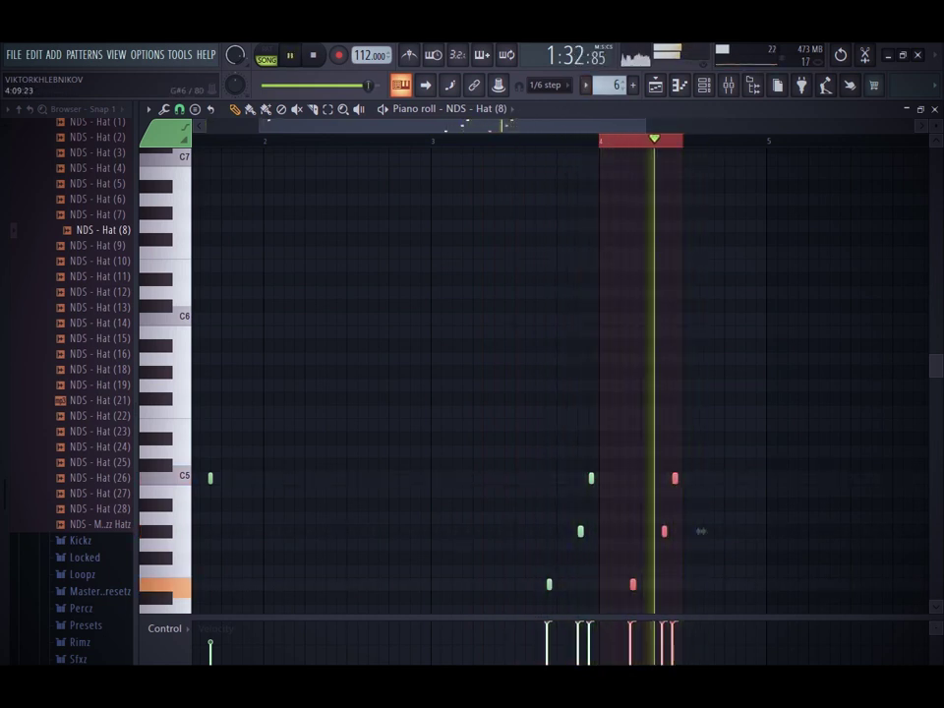
{"action": "key", "text": "space"}
{"action": "key", "text": "space"}
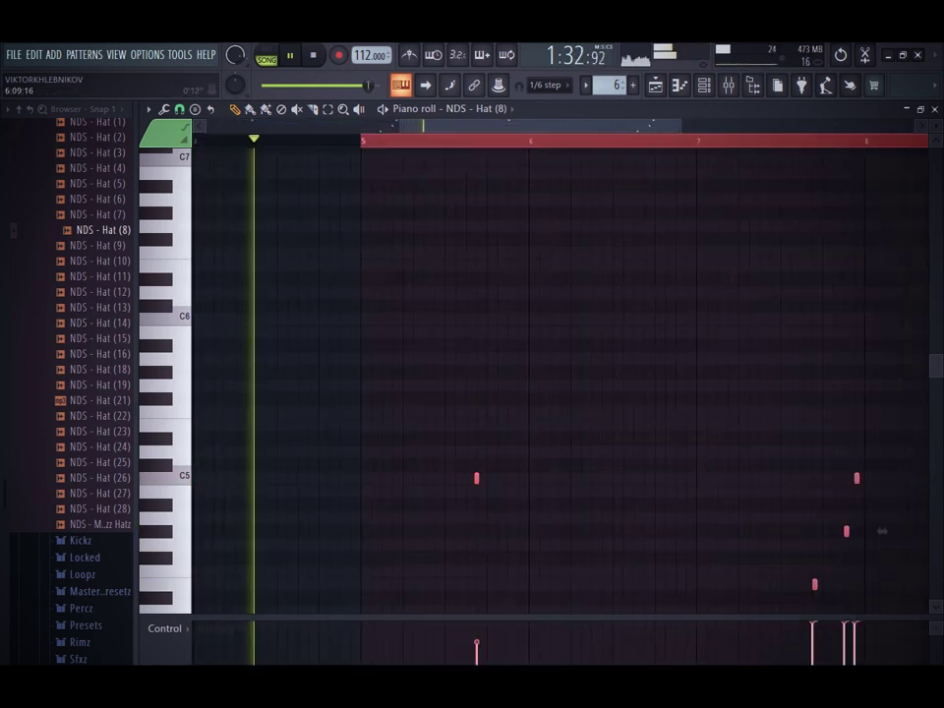
Step: Browse the Hatz, Rimz and ModeAudio Percussion sample folders alongside the channel rack
{"action": "left_click", "coordinate": [704, 84]}
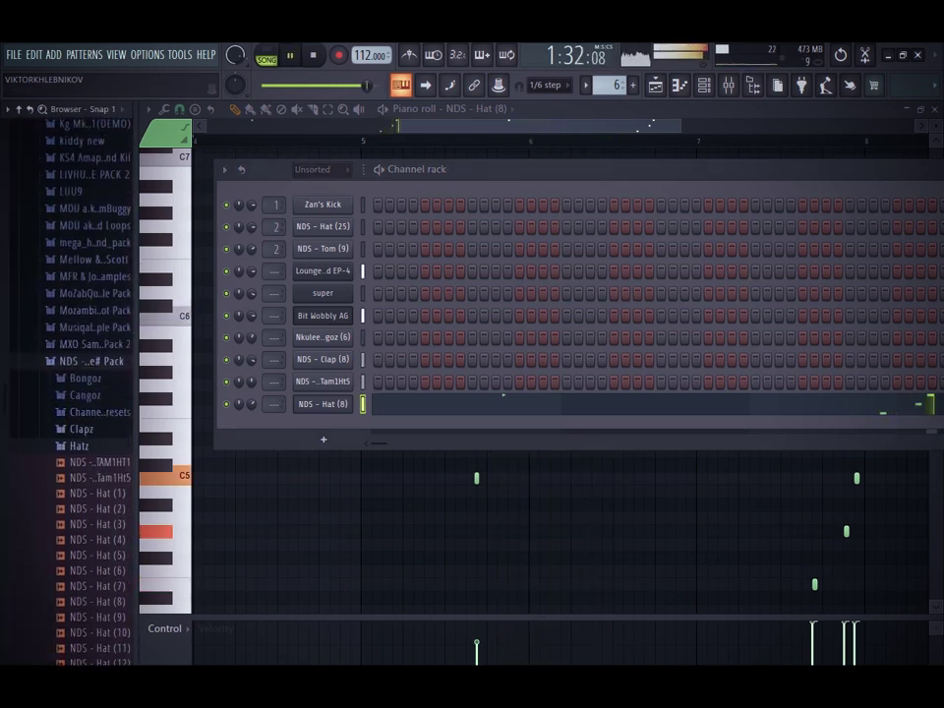
{"action": "left_click", "coordinate": [79, 446]}
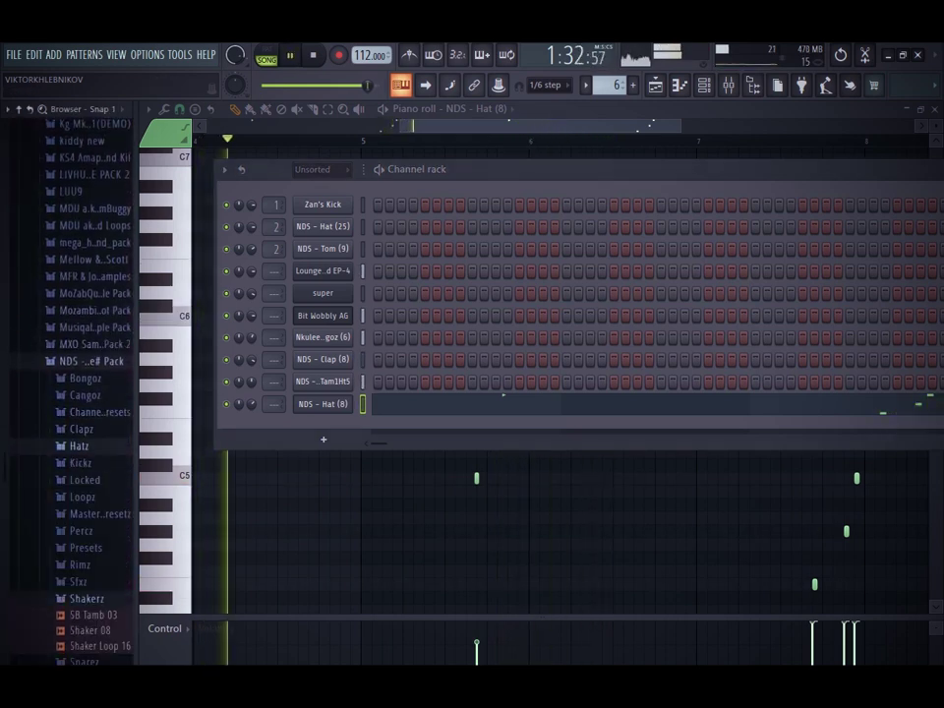
{"action": "left_click", "coordinate": [79, 564]}
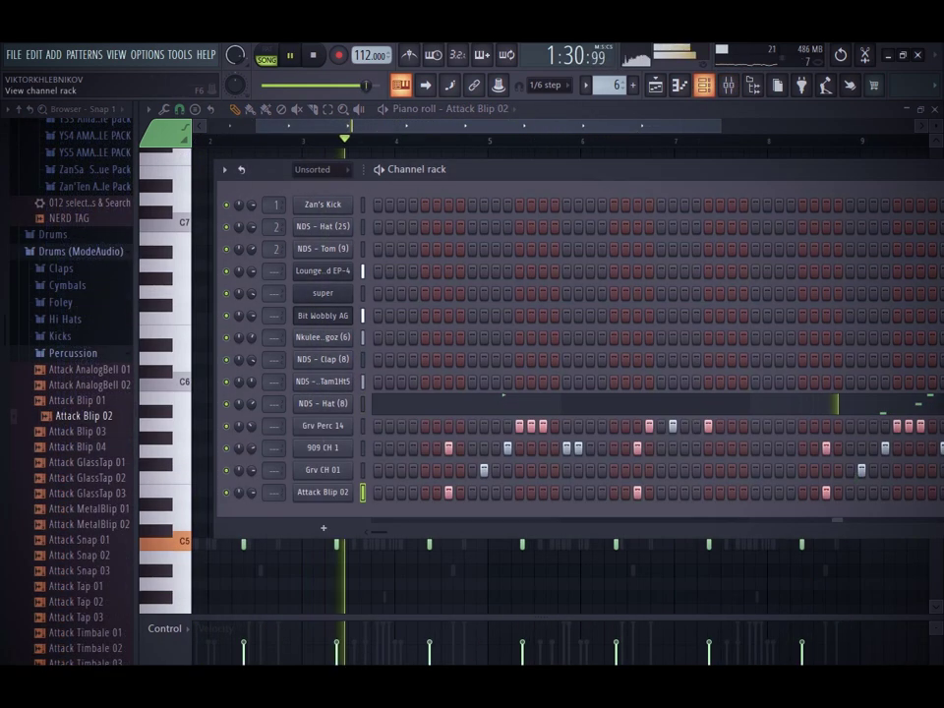
{"action": "left_click", "coordinate": [73, 297]}
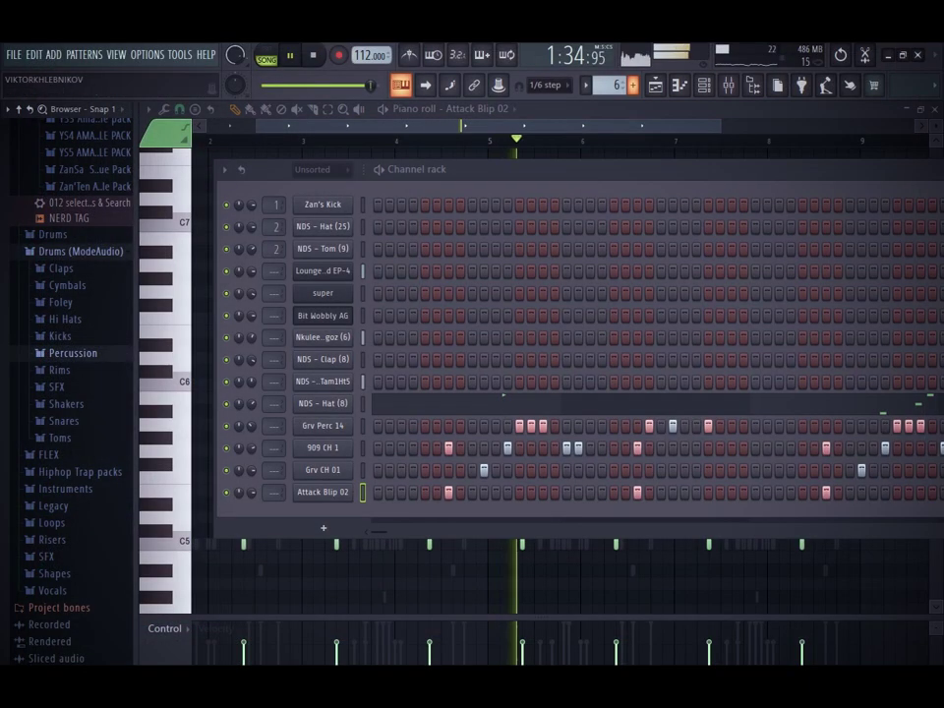
{"action": "key", "text": "F6"}
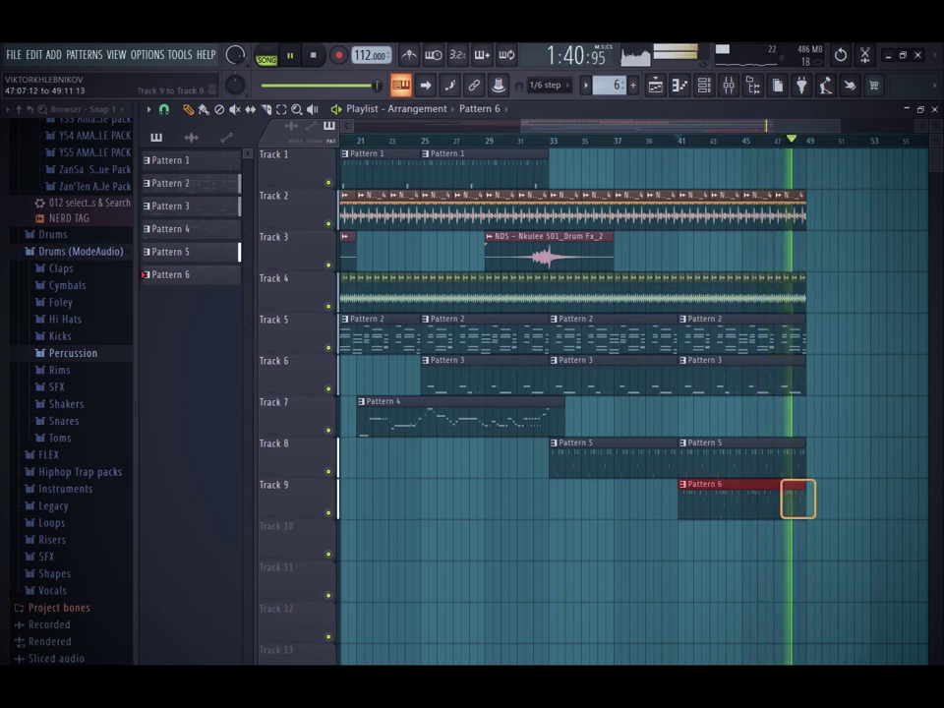
Step: Add a second Pattern 6 clip at bar 49 on Track 9 and copy Pattern 1 to bar 41 on Track 1
{"action": "left_click", "coordinate": [802, 498]}
{"action": "left_click_drag", "start_coordinate": [448, 169], "coordinate": [713, 169]}
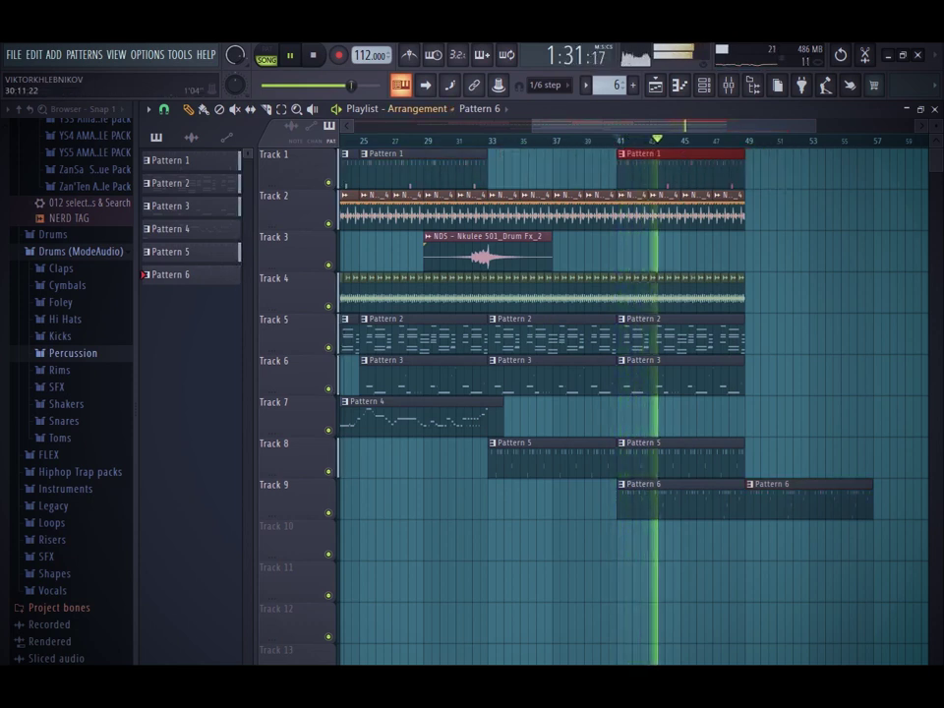
Step: Copy the NDS - Nkulee 501_Drum Fx_2 clip on Track 3 to bar 45 and save the project
{"action": "left_click", "coordinate": [473, 251]}
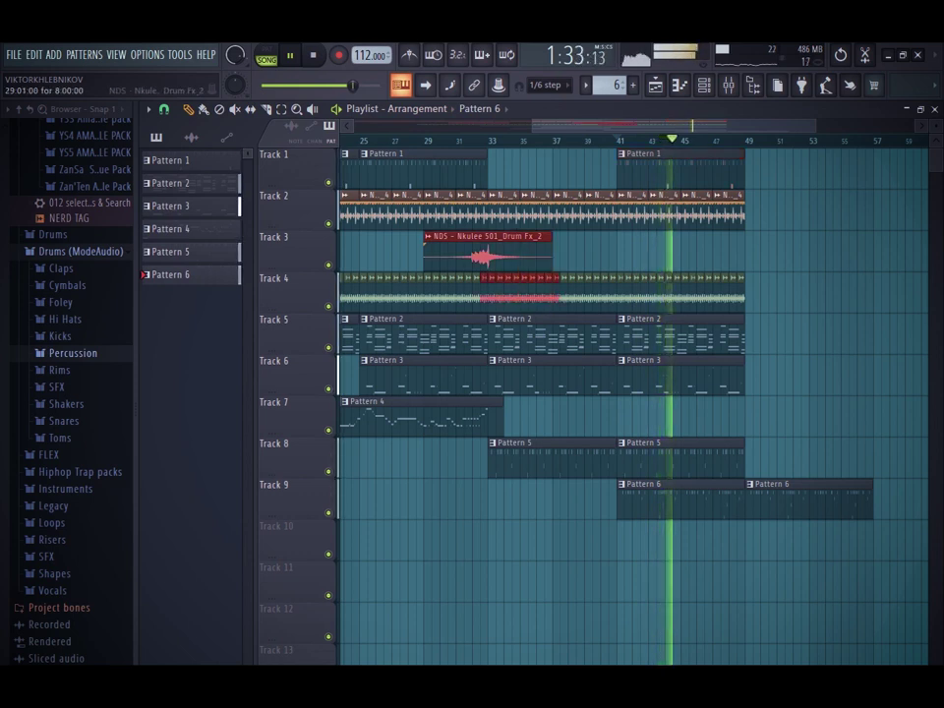
{"action": "left_click_drag", "start_coordinate": [472, 251], "coordinate": [730, 251]}
{"action": "left_click", "coordinate": [615, 139]}
{"action": "left_click", "coordinate": [390, 139]}
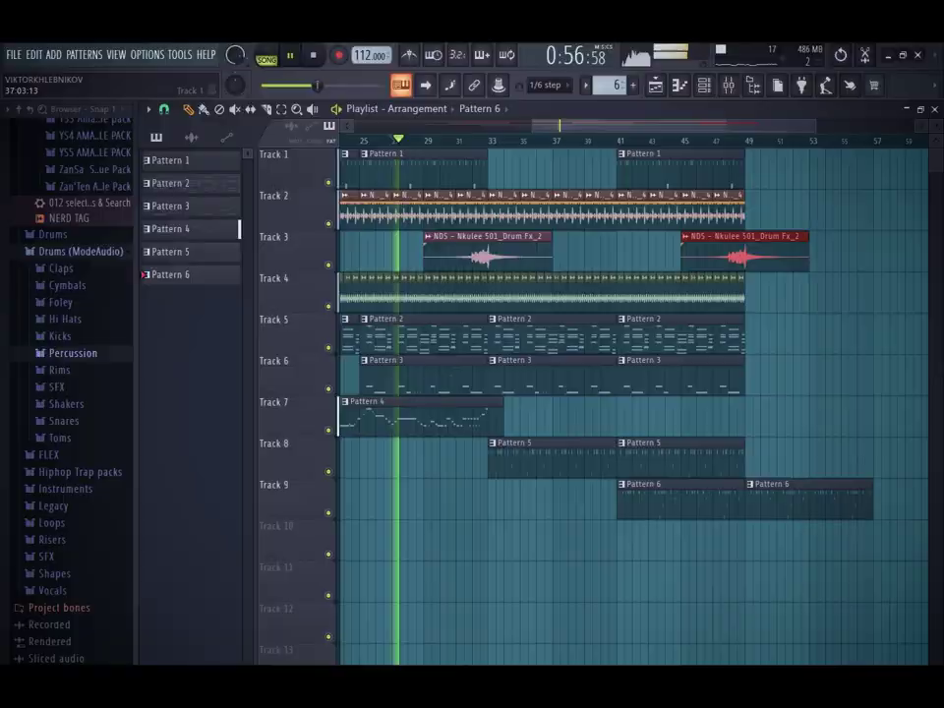
{"action": "key", "text": "ctrl+s"}
{"action": "key", "text": "Escape"}
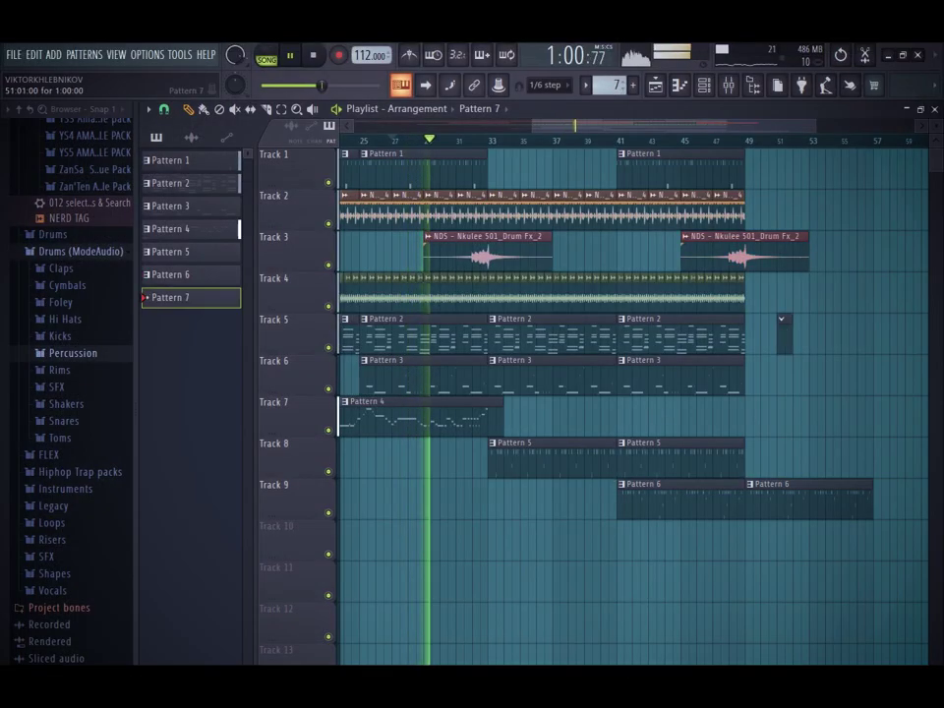
Step: Select the Track 4 clips between bars 41 and 49 and duplicate them directly after
{"action": "left_click_drag", "start_coordinate": [749, 295], "coordinate": [625, 295]}
{"action": "key", "text": "ctrl+b"}
{"action": "left_click", "coordinate": [282, 108]}
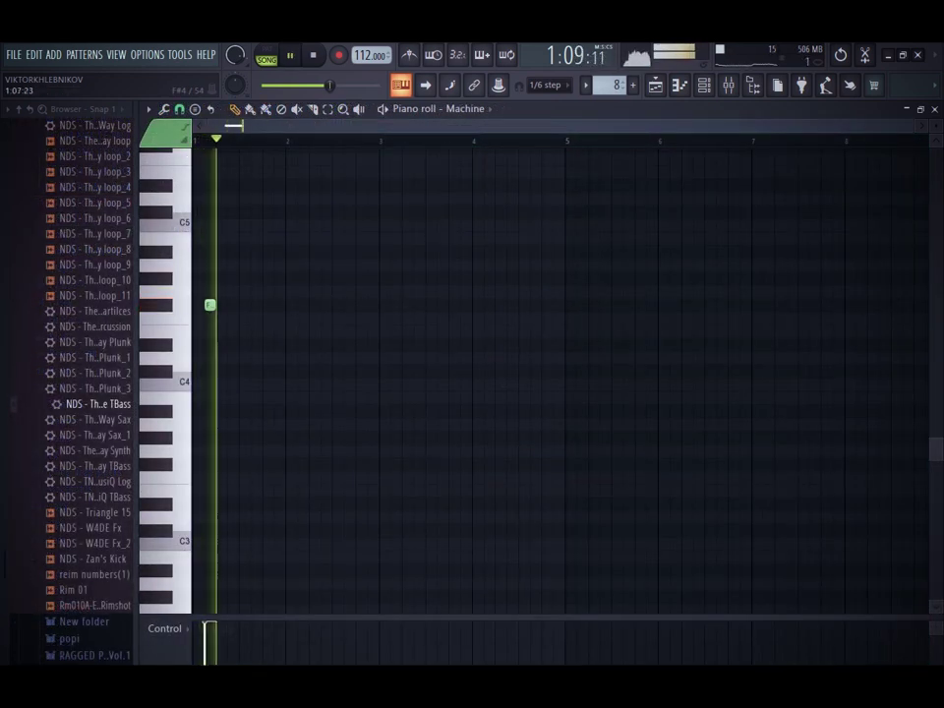
Step: Audition the single note in the Machine channel's piano roll against the song
{"action": "key", "text": "space"}
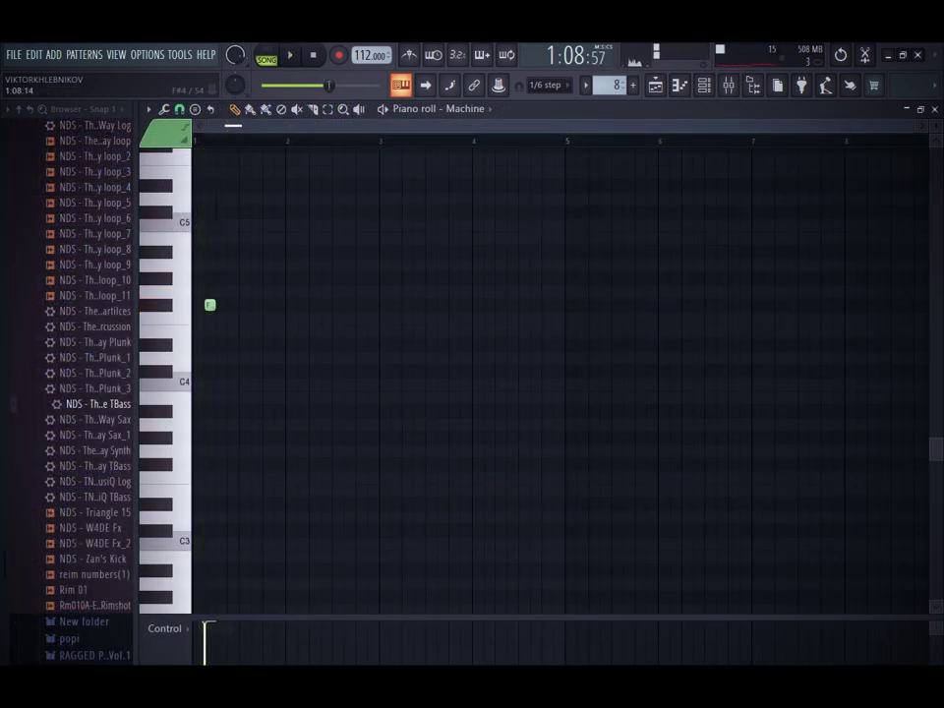
{"action": "key", "text": "space"}
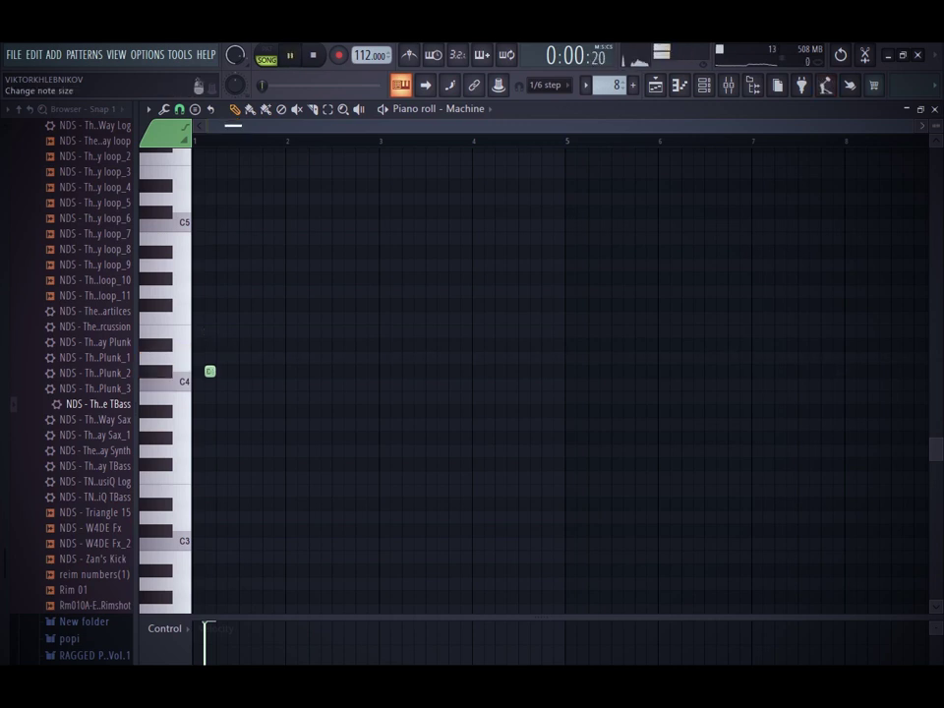
{"action": "scroll", "coordinate": [277, 372], "scroll_direction": "up", "scroll_amount": 4}
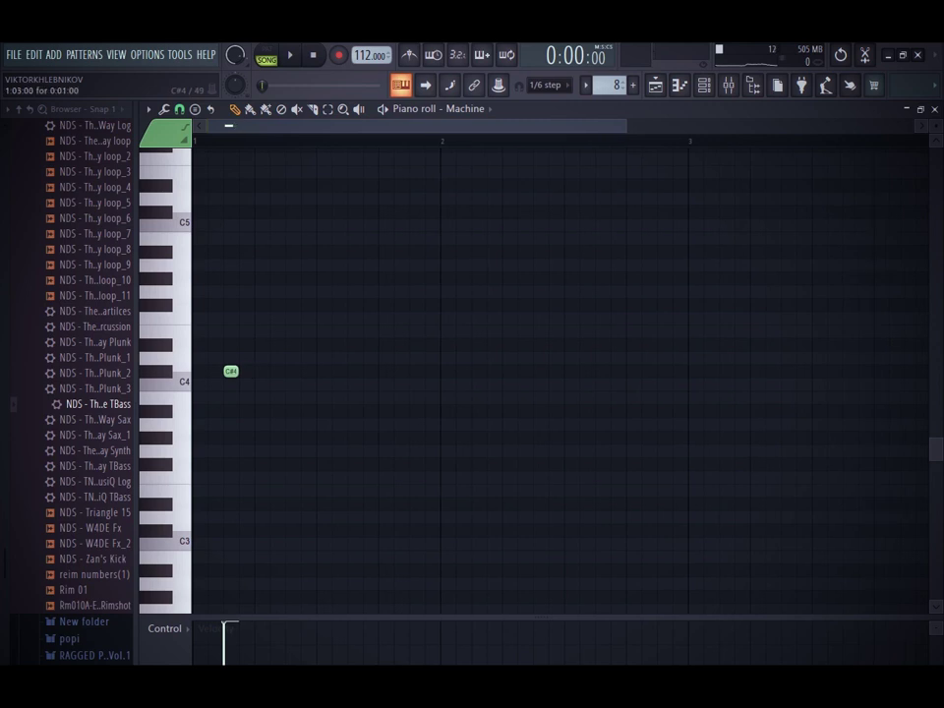
{"action": "key", "text": "space"}
{"action": "key", "text": "space"}
{"action": "key", "text": "space"}
Step: Select the first beat of the Machine part and repeat its offbeat C#4 note on every beat through bar 8
{"action": "left_click_drag", "start_coordinate": [252, 141], "coordinate": [193, 140]}
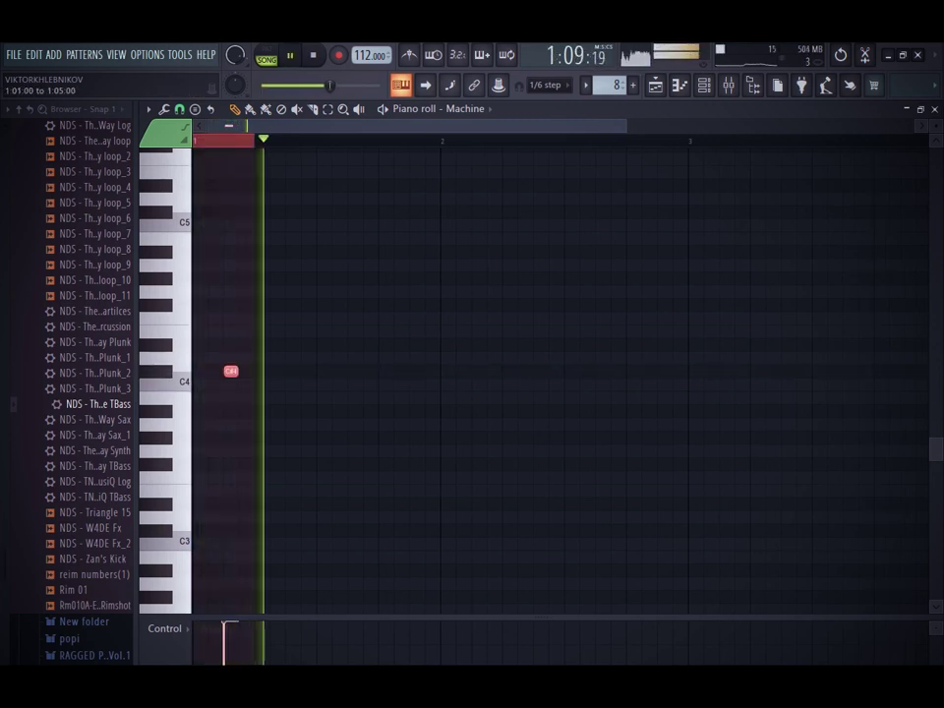
{"action": "key", "text": "ctrl+b"}
{"action": "key", "text": "ctrl+b"}
{"action": "scroll", "coordinate": [551, 374], "scroll_direction": "down", "scroll_amount": 2}
{"action": "key", "text": "ctrl+b"}
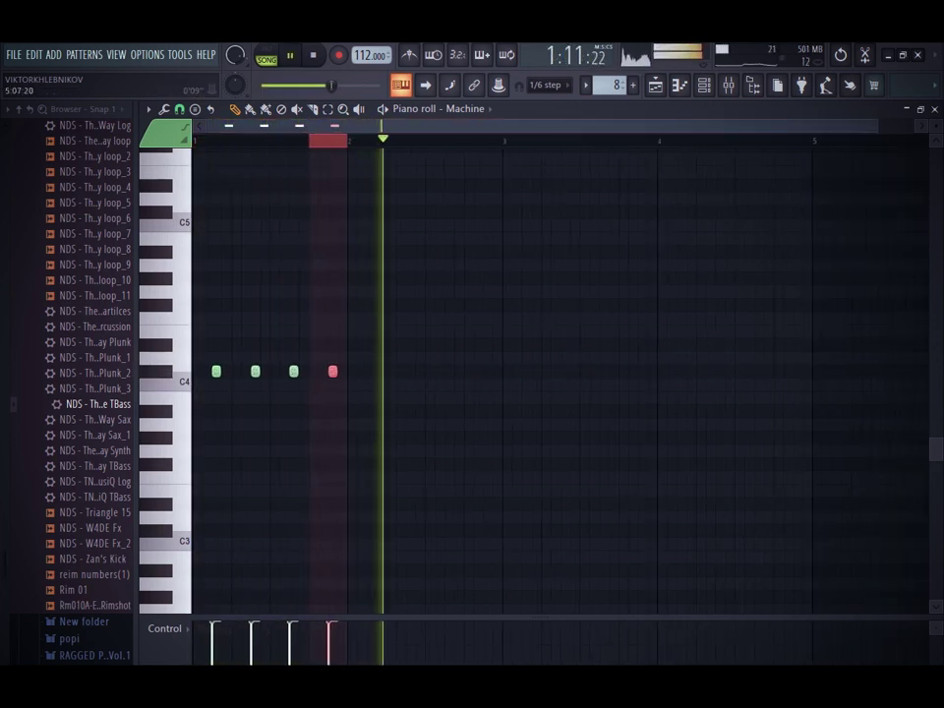
{"action": "key", "text": "ctrl+b"}
{"action": "key", "text": "ctrl+b"}
{"action": "key", "text": "ctrl+b"}
{"action": "key", "text": "ctrl+b"}
{"action": "key", "text": "ctrl+b"}
{"action": "key", "text": "ctrl+b"}
{"action": "key", "text": "ctrl+b"}
{"action": "key", "text": "ctrl+b"}
{"action": "key", "text": "ctrl+b"}
{"action": "key", "text": "ctrl+b"}
{"action": "key", "text": "ctrl+b"}
{"action": "key", "text": "ctrl+b"}
{"action": "key", "text": "ctrl+b"}
{"action": "key", "text": "ctrl+b"}
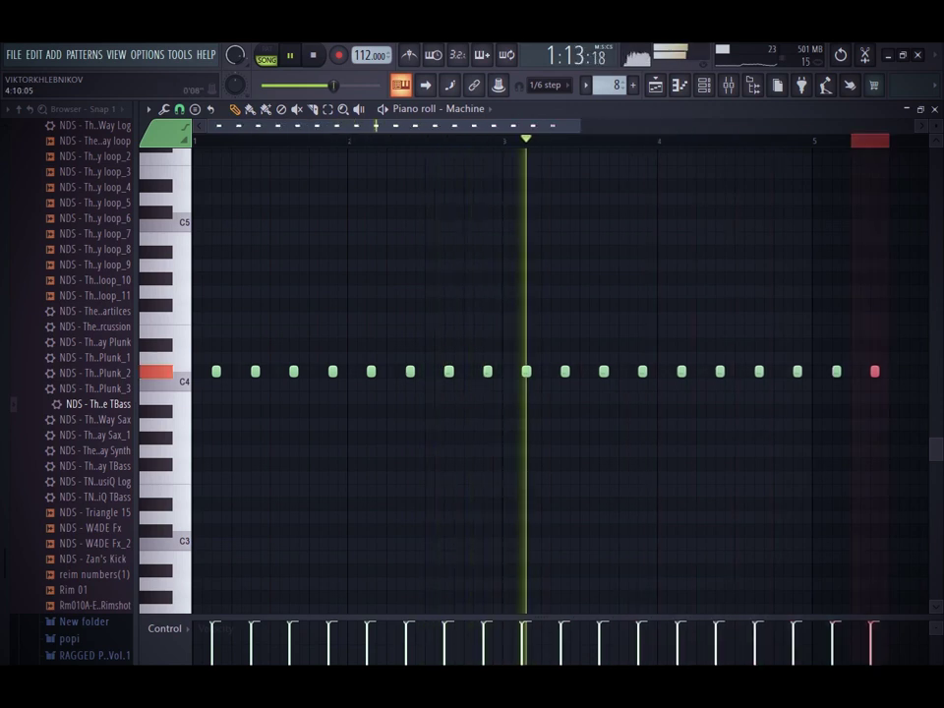
{"action": "scroll", "coordinate": [551, 373], "scroll_direction": "down", "scroll_amount": 2}
{"action": "key", "text": "ctrl+b"}
{"action": "key", "text": "ctrl+b"}
{"action": "key", "text": "ctrl+b"}
{"action": "key", "text": "ctrl+b"}
{"action": "key", "text": "ctrl+b"}
{"action": "key", "text": "ctrl+b"}
{"action": "key", "text": "ctrl+b"}
{"action": "key", "text": "ctrl+b"}
{"action": "key", "text": "ctrl+b"}
{"action": "key", "text": "ctrl+b"}
{"action": "key", "text": "ctrl+b"}
{"action": "key", "text": "ctrl+b"}
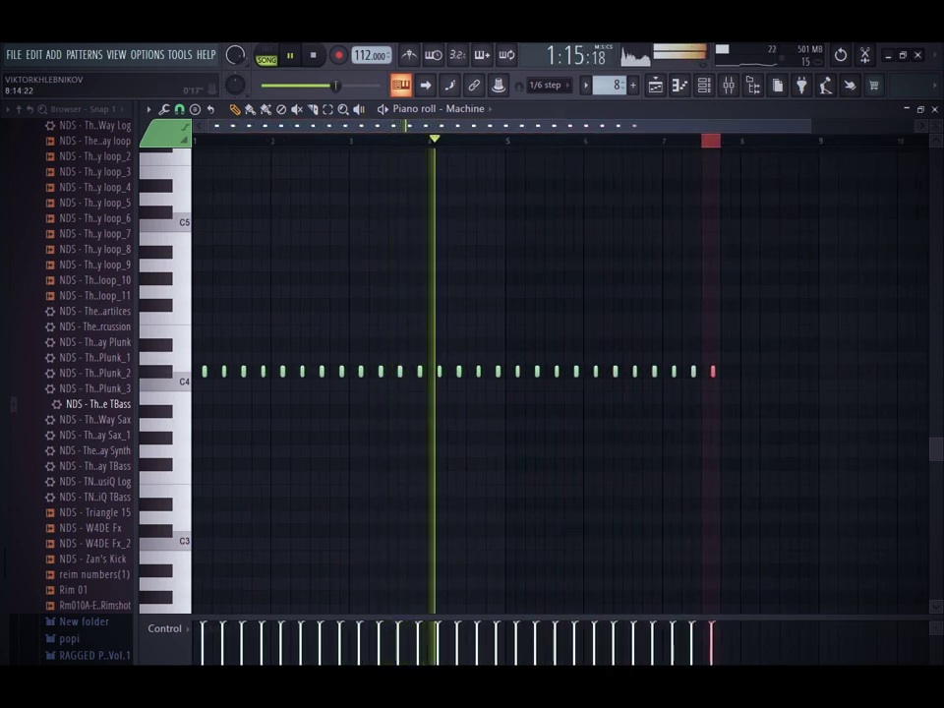
{"action": "key", "text": "ctrl+b"}
{"action": "key", "text": "ctrl+b"}
{"action": "key", "text": "ctrl+b"}
{"action": "right_click", "coordinate": [830, 372]}
{"action": "key", "text": "ctrl+z"}
{"action": "key", "text": "ctrl+z"}
Step: Try the repeated Machine notes at higher pitches, including E4 and F4, and return them to C#4
{"action": "key", "text": "F6"}
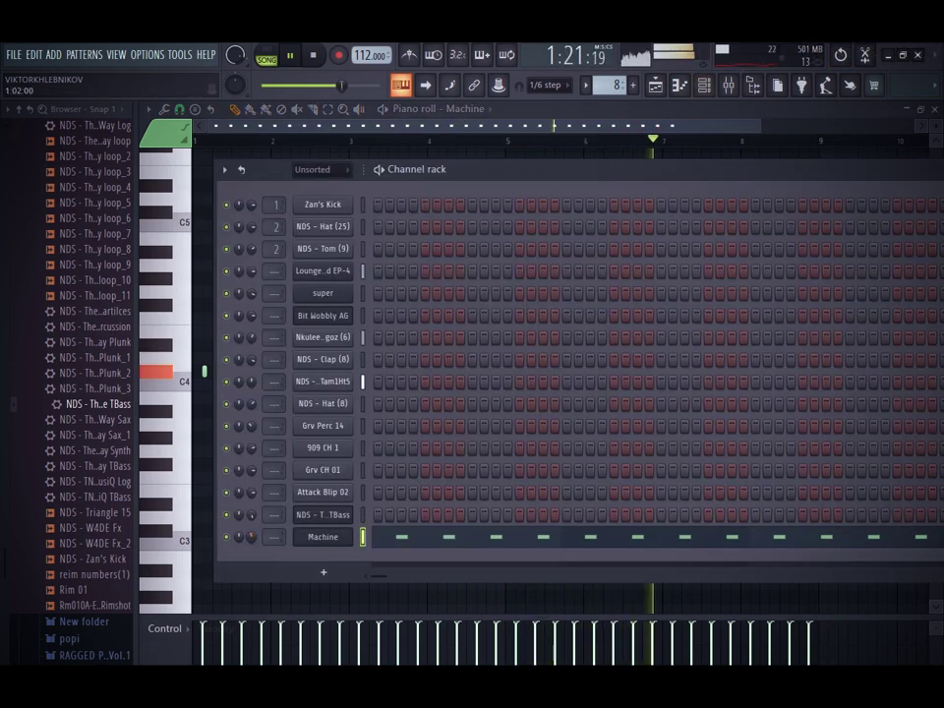
{"action": "key", "text": "F6"}
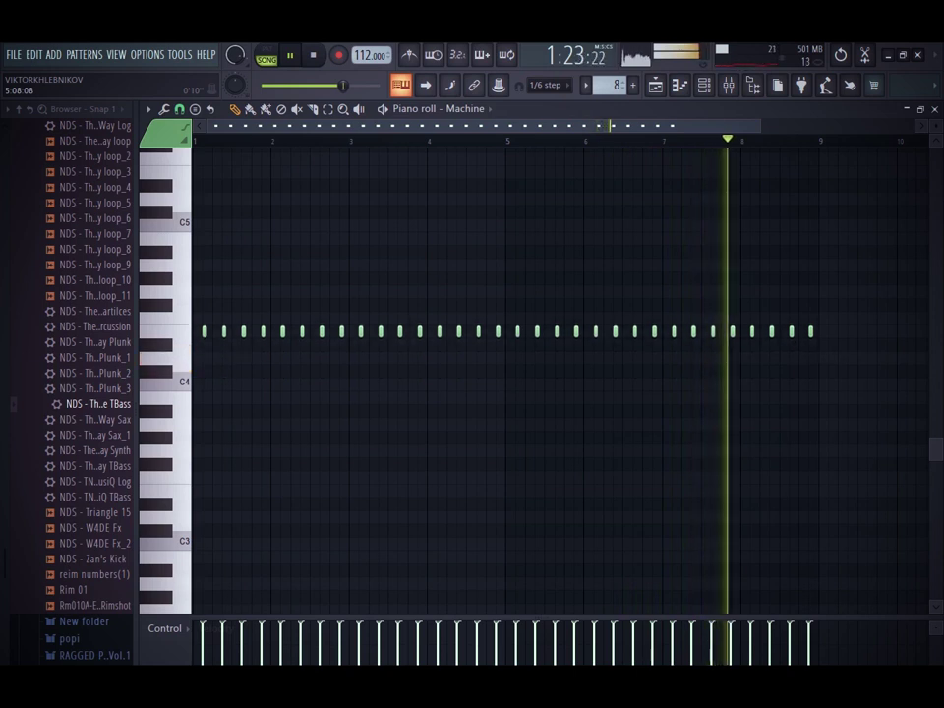
{"action": "key", "text": "shift+Up"}
{"action": "key", "text": "shift+Down"}
{"action": "key", "text": "shift+Down"}
{"action": "key", "text": "shift+Down"}
{"action": "key", "text": "shift+Down"}
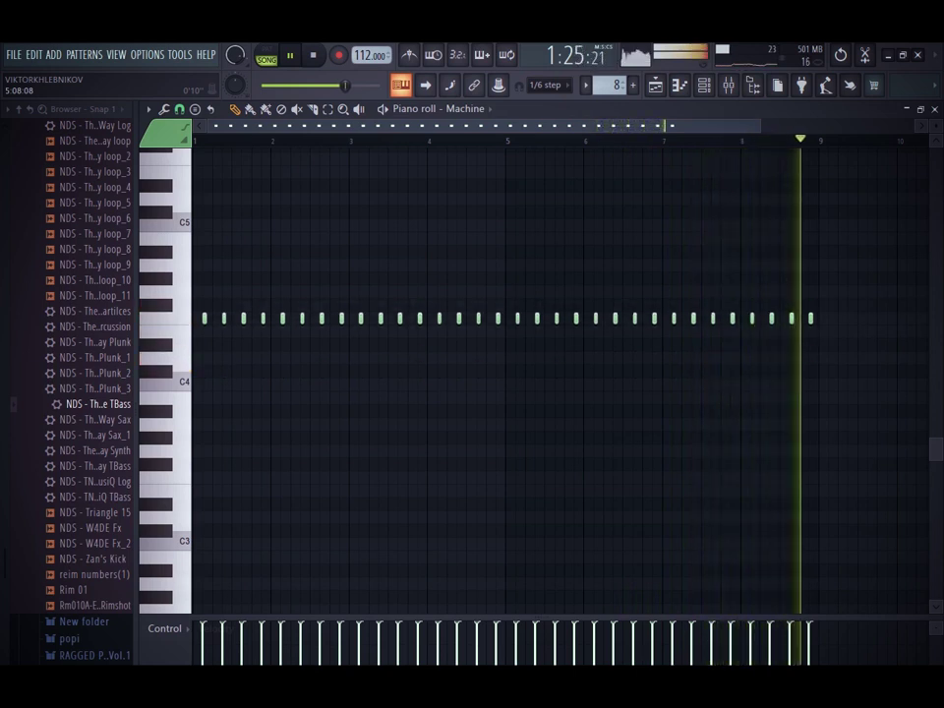
{"action": "key", "text": "shift+Down"}
{"action": "key", "text": "shift+Up"}
{"action": "key", "text": "shift+Down"}
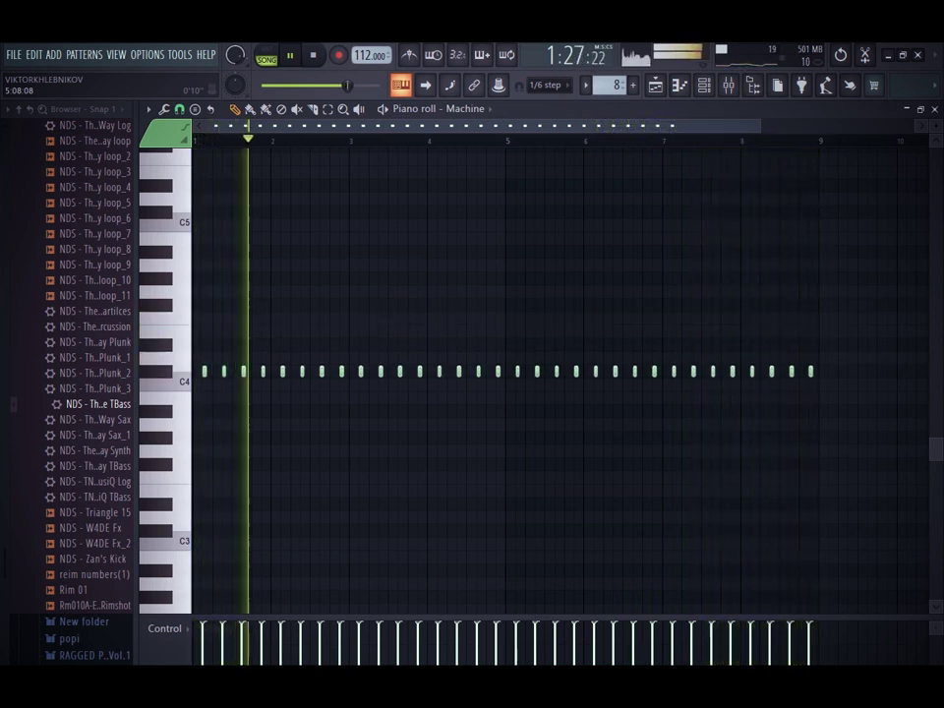
{"action": "left_click", "coordinate": [704, 84]}
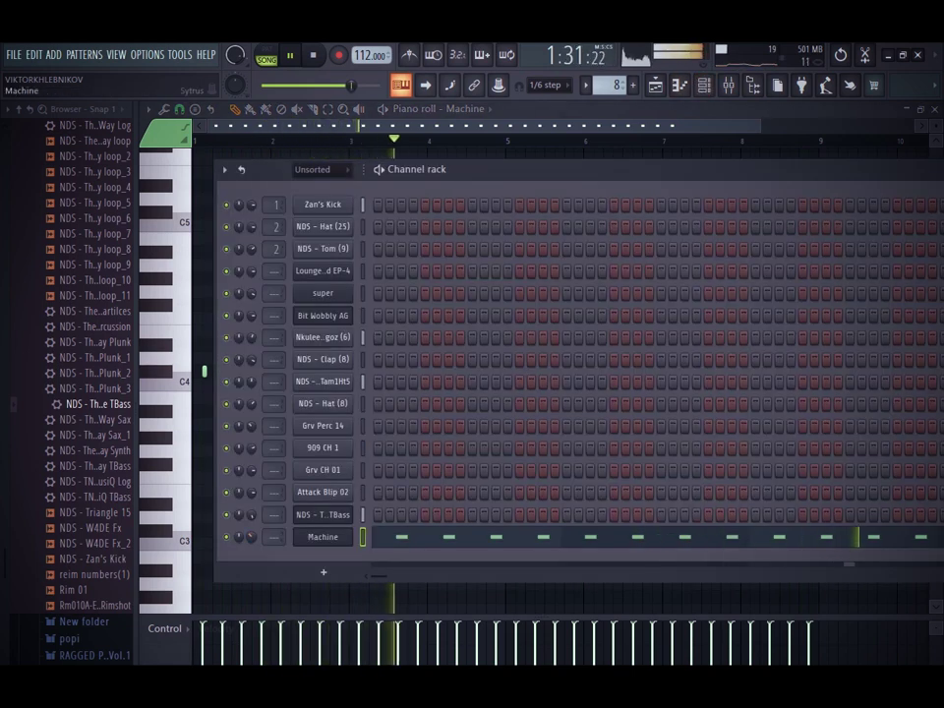
{"action": "right_click", "coordinate": [239, 537]}
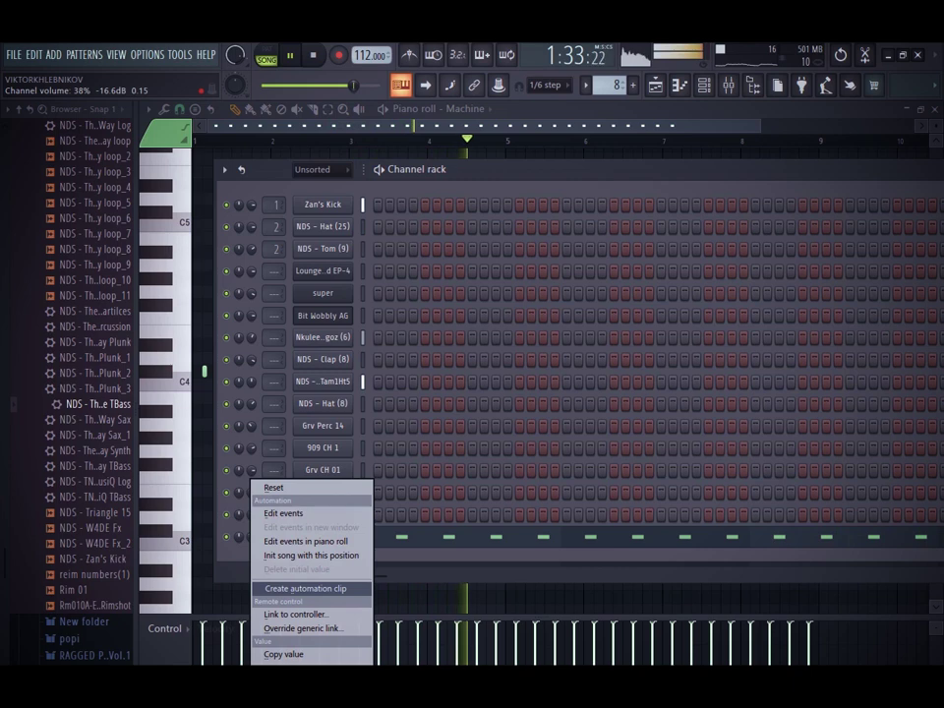
{"action": "left_click", "coordinate": [315, 586]}
{"action": "left_click", "coordinate": [655, 85]}
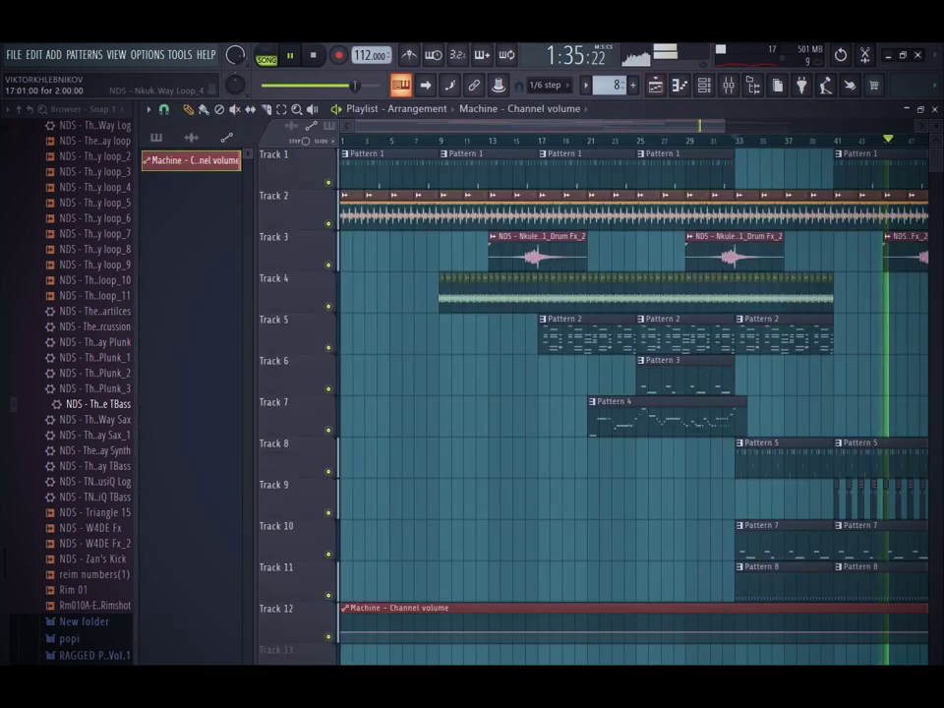
{"action": "right_click", "coordinate": [225, 161]}
{"action": "left_click", "coordinate": [251, 305]}
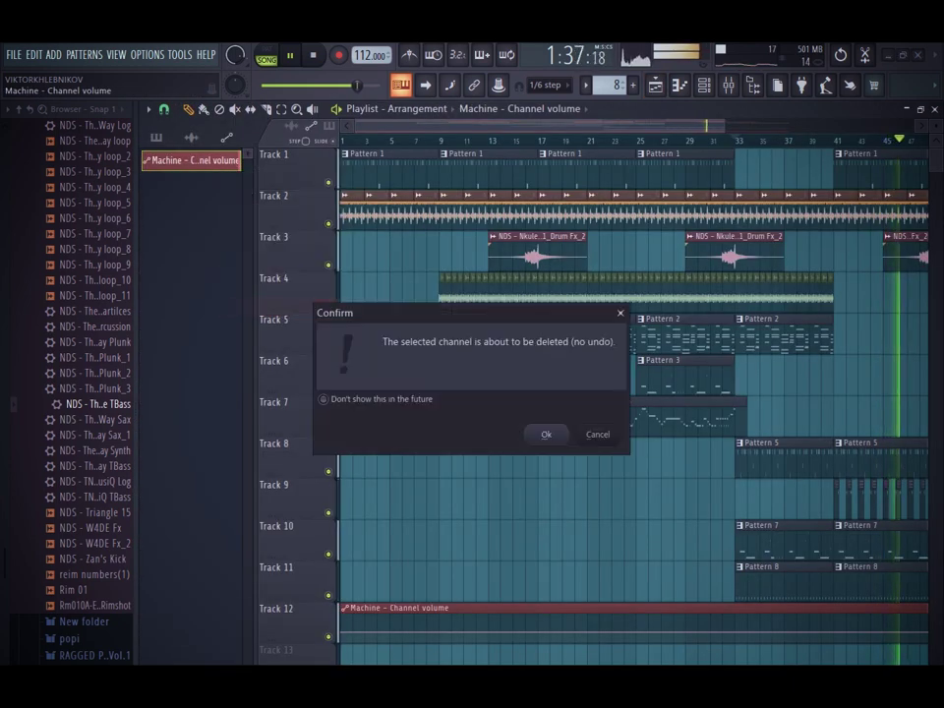
{"action": "key", "text": "Return"}
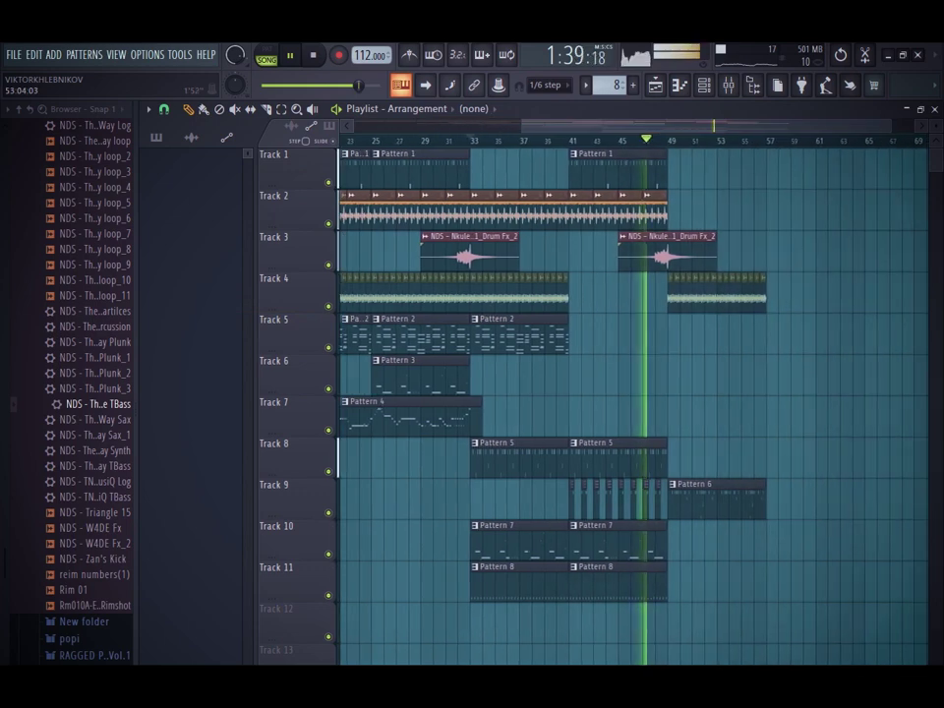
Step: Select the time range from bar 33 to bar 49 across the playlist and bring up the channel rack
{"action": "left_click_drag", "start_coordinate": [667, 140], "coordinate": [483, 140]}
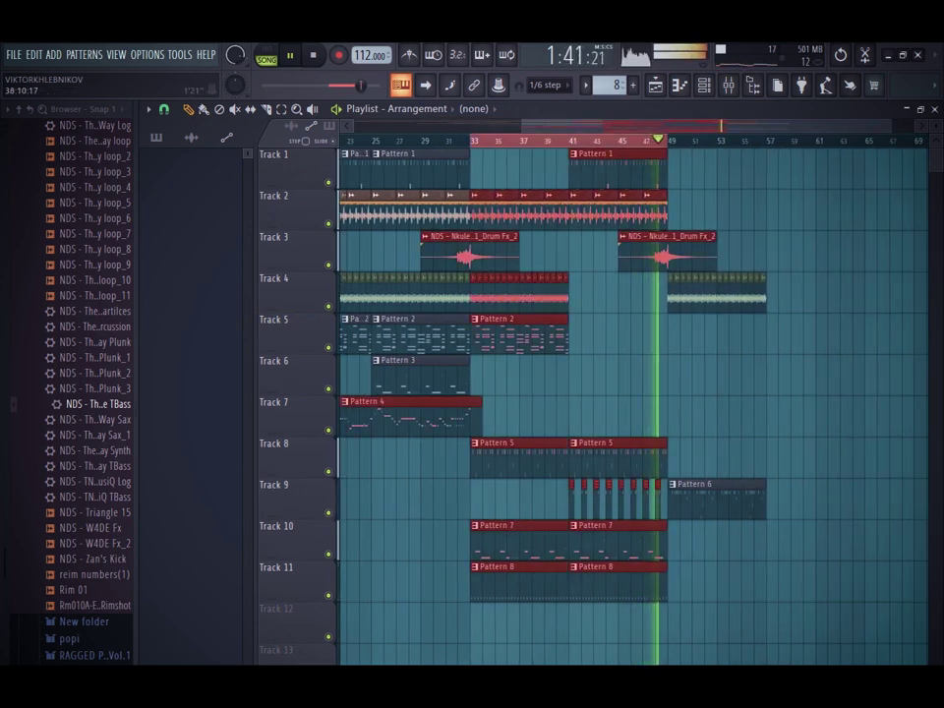
{"action": "key", "text": "F6"}
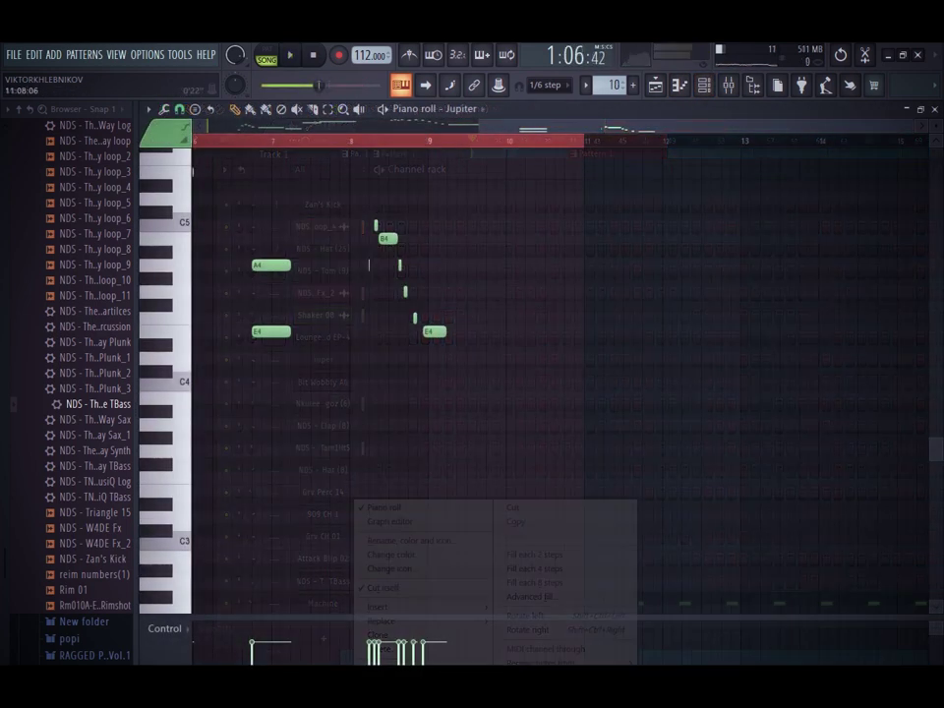
Step: Play the song and check the Jupiter melody in the piano roll and playlist
{"action": "key", "text": "space"}
{"action": "left_click", "coordinate": [657, 85]}
{"action": "left_click", "coordinate": [680, 85]}
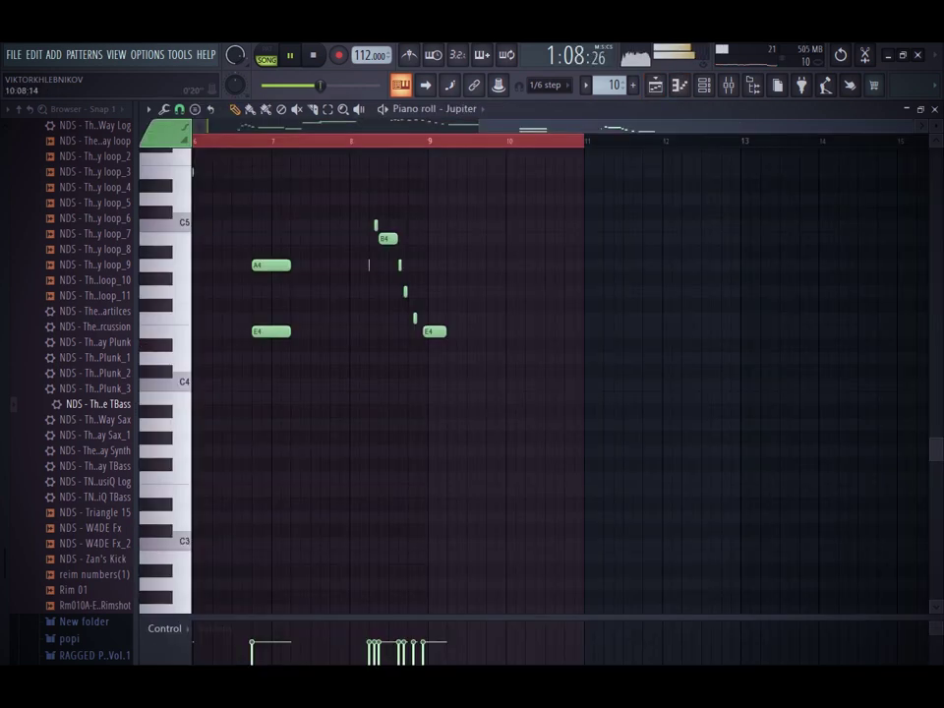
{"action": "left_click", "coordinate": [656, 86]}
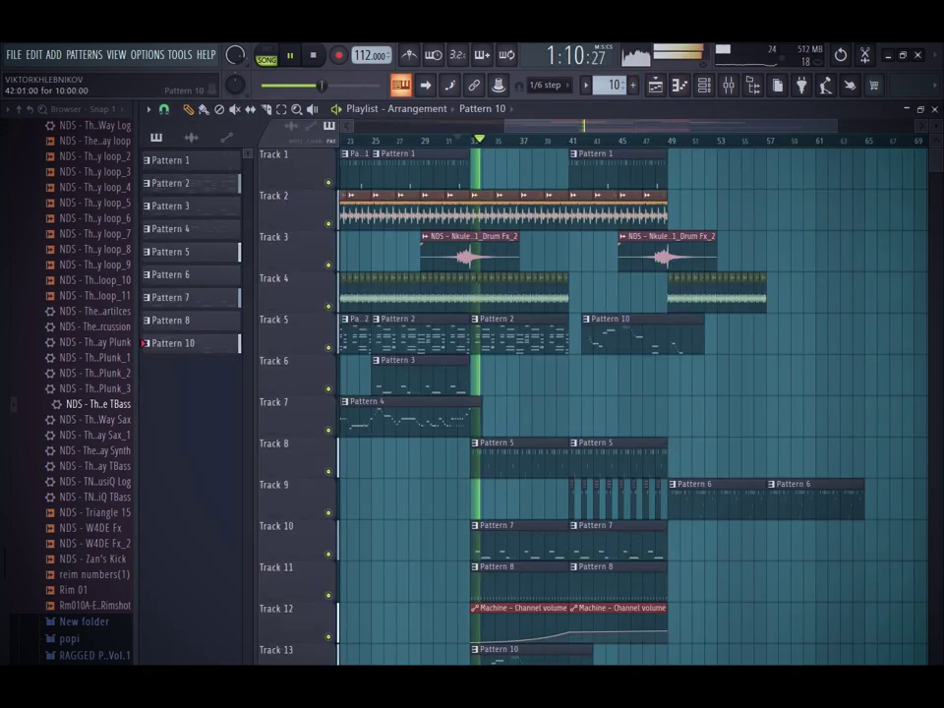
Step: Randomize the pan and velocity levels of the Jupiter notes
{"action": "left_click", "coordinate": [680, 85]}
{"action": "key", "text": "alt+r"}
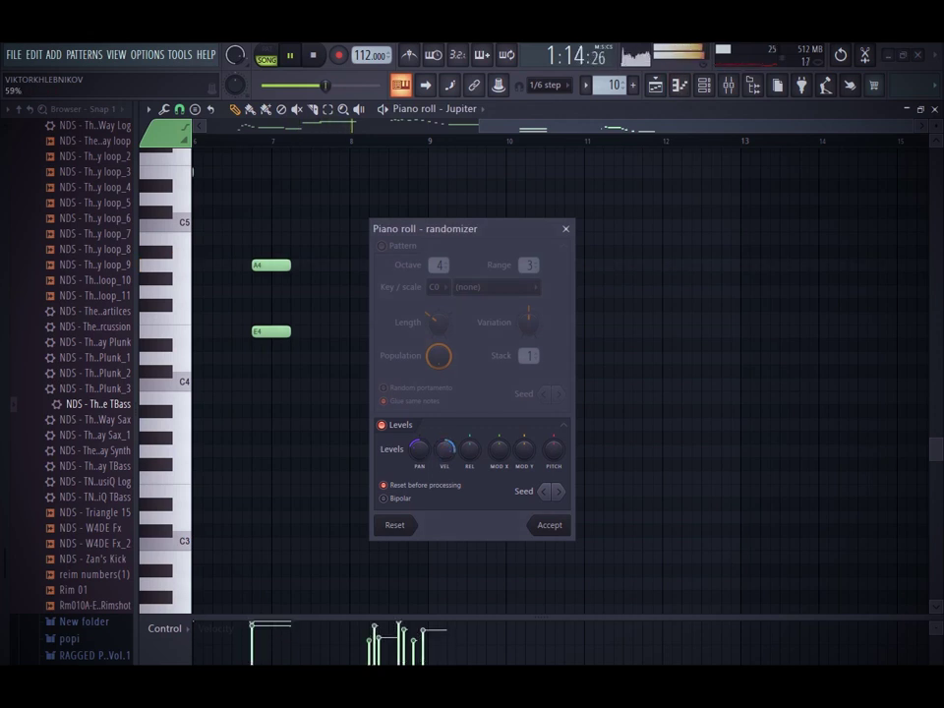
{"action": "key", "text": "Return"}
{"action": "key", "text": "F6"}
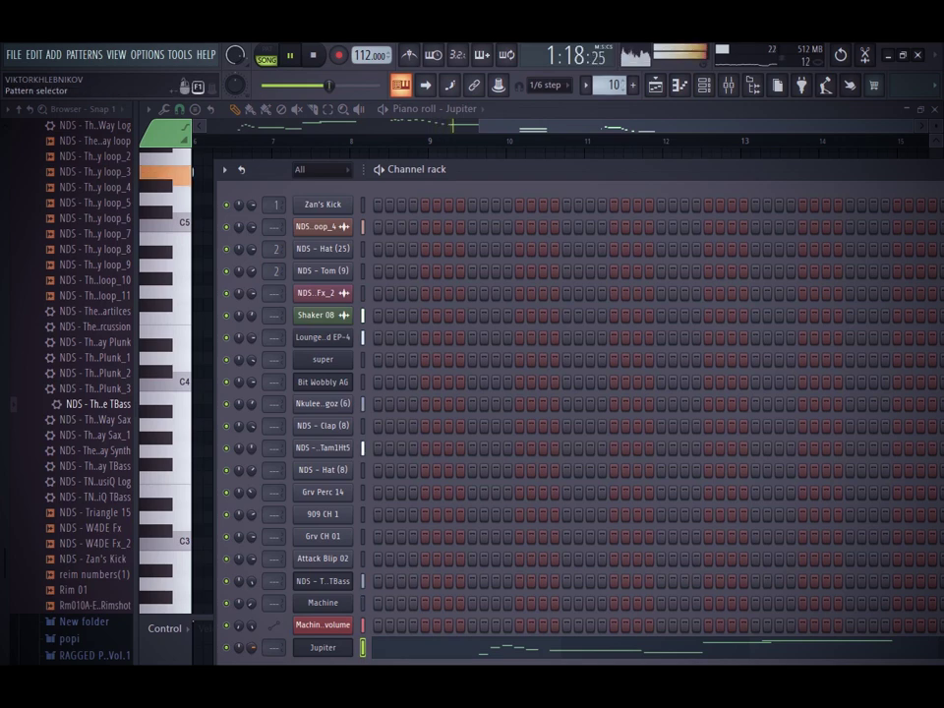
{"action": "key", "text": "F5"}
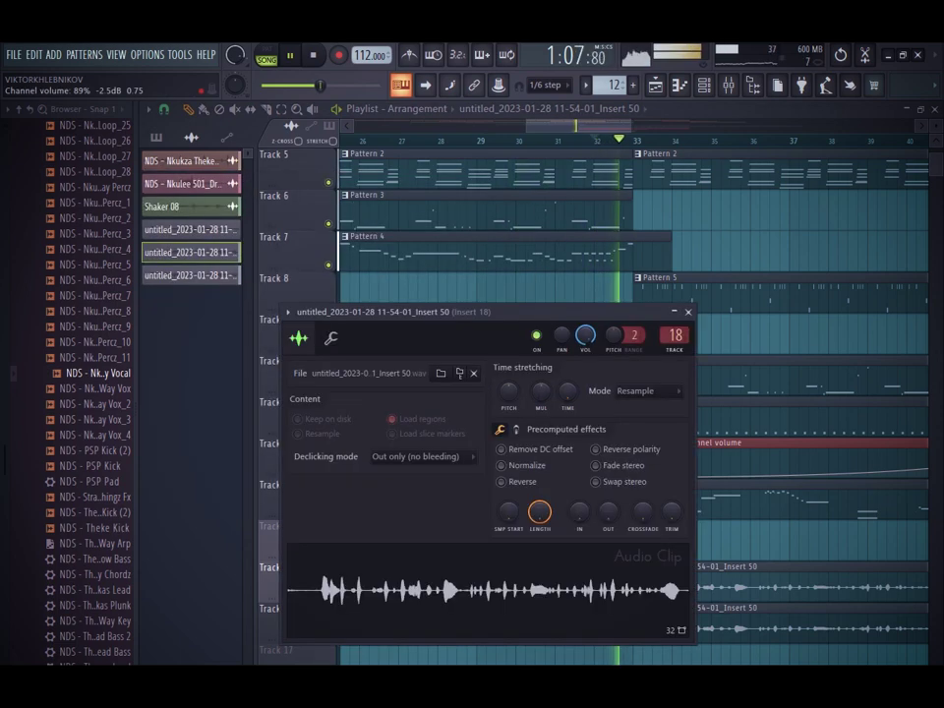
Step: Set the time-stretching mode of the Insert 50 audio clip to Stretch and close its channel settings
{"action": "left_click", "coordinate": [647, 391]}
{"action": "left_click", "coordinate": [642, 433]}
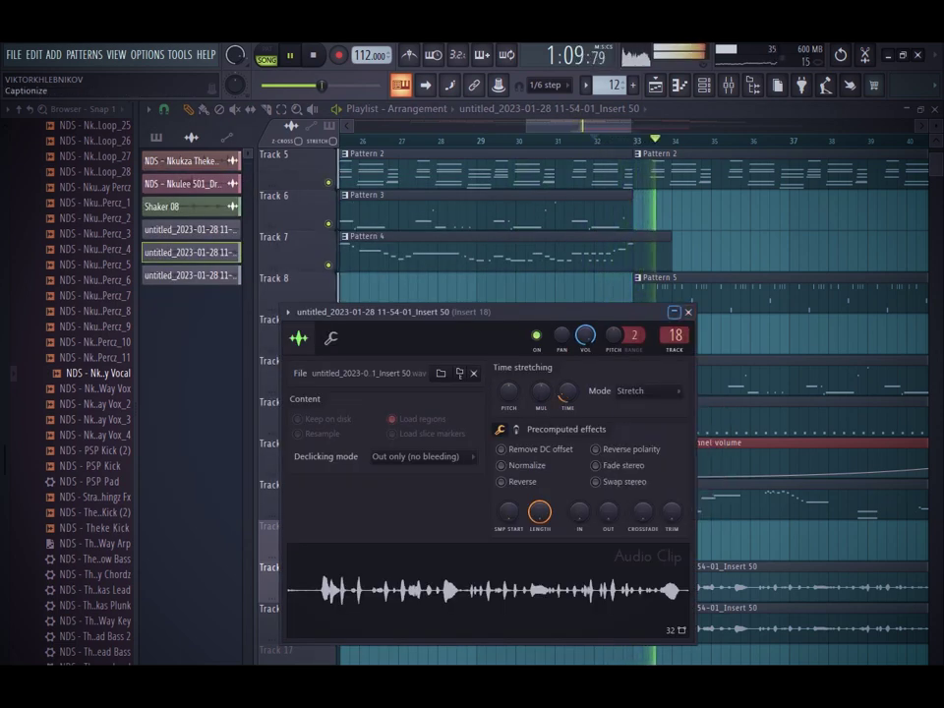
{"action": "left_click", "coordinate": [674, 312]}
{"action": "left_click", "coordinate": [688, 312]}
Step: Set the pitch knob range of the Track 15 Insert 50 clip to 9 semitones and adjust its pitch
{"action": "left_click_drag", "start_coordinate": [631, 126], "coordinate": [681, 126]}
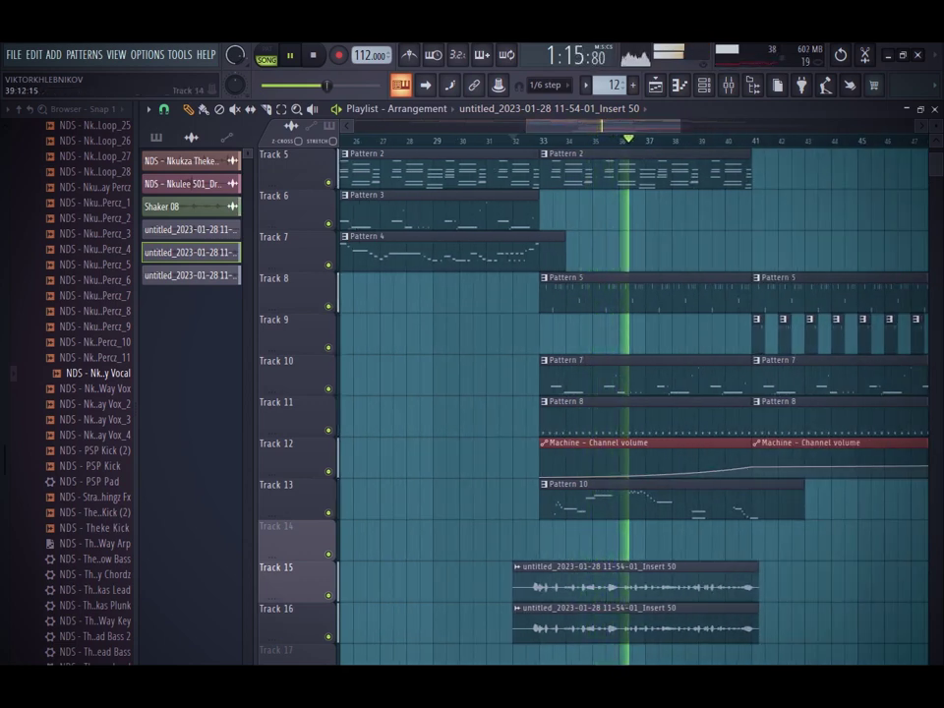
{"action": "double_click", "coordinate": [554, 567]}
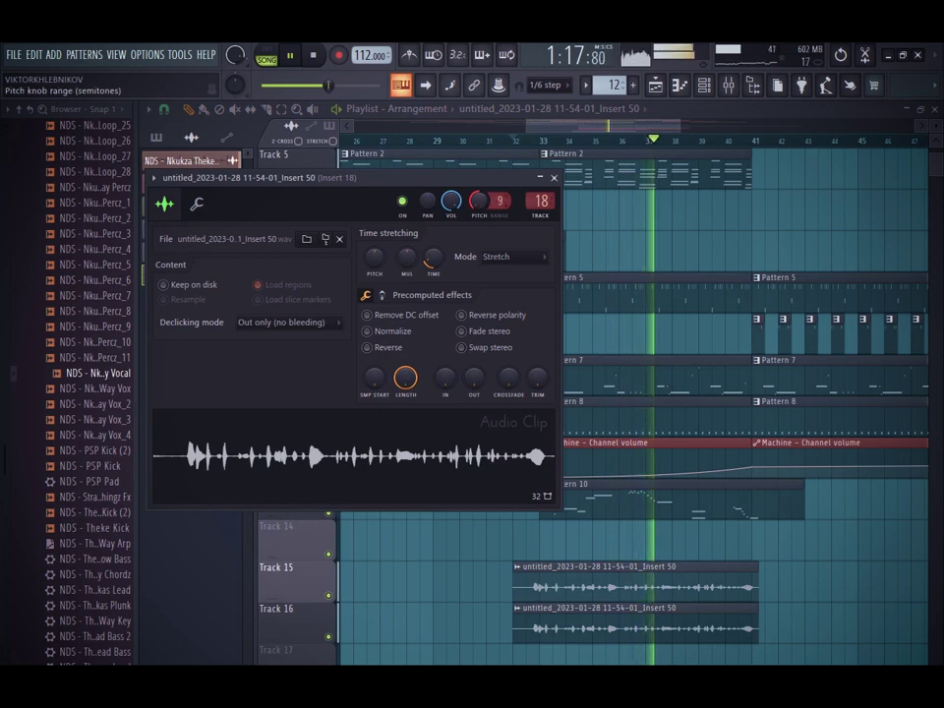
{"action": "left_click", "coordinate": [554, 178]}
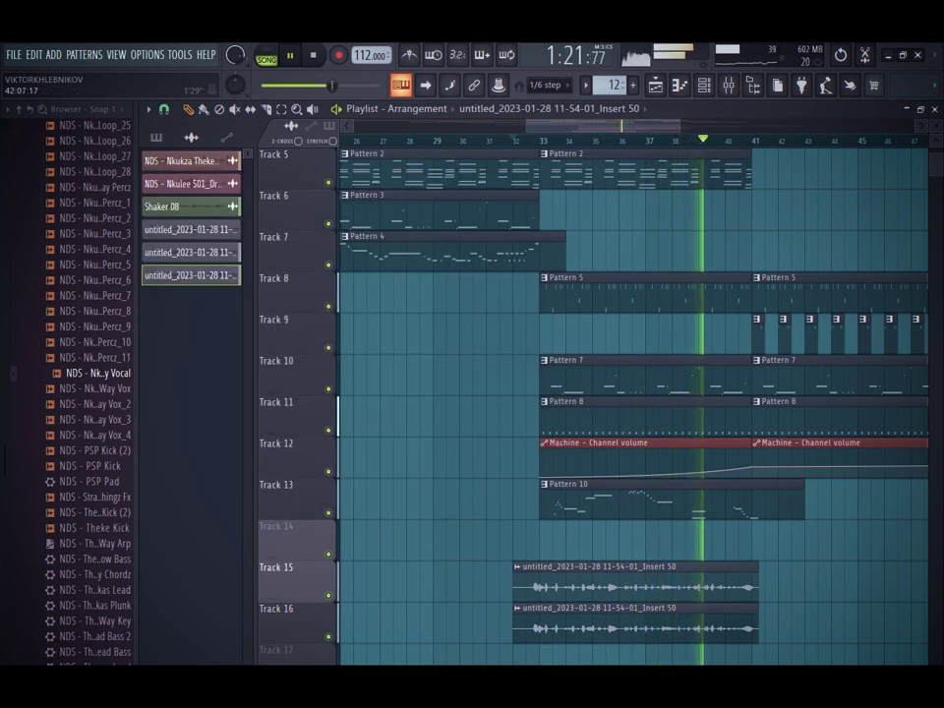
Step: Duplicate the Insert 50 audio clips on Tracks 15 and 16 so the copies start around bar 40
{"action": "scroll", "coordinate": [793, 173], "scroll_direction": "down", "scroll_amount": 2}
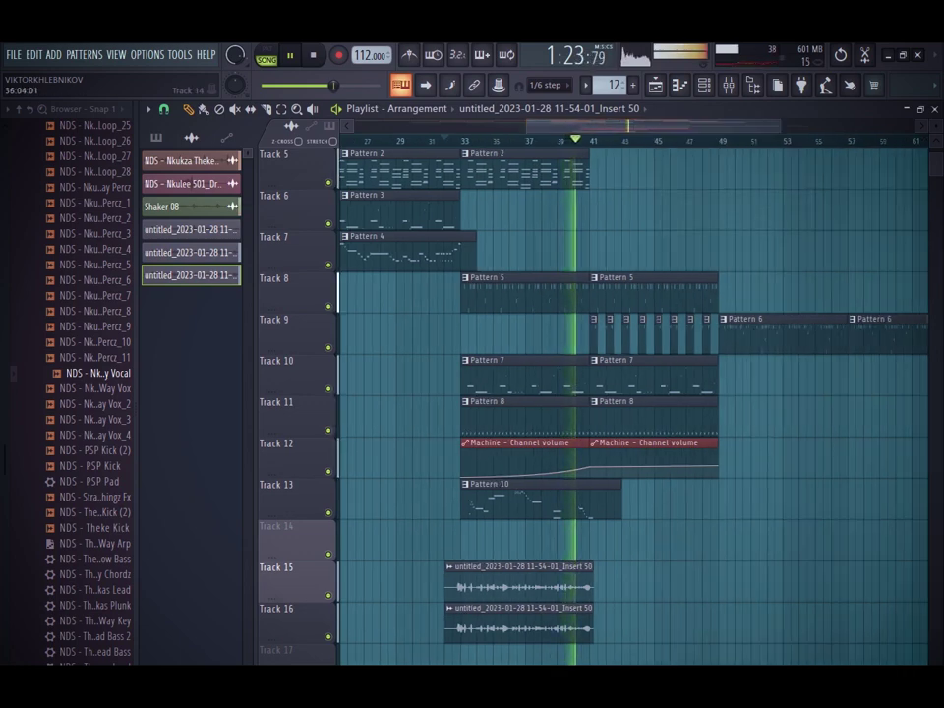
{"action": "left_click_drag", "start_coordinate": [512, 576], "coordinate": [650, 629]}
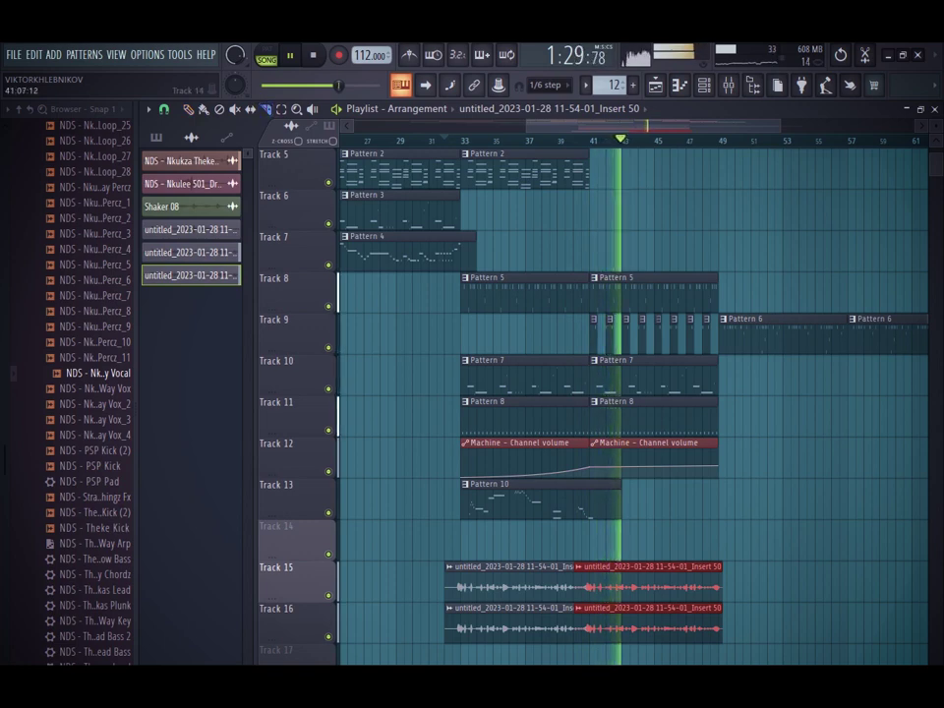
{"action": "scroll", "coordinate": [643, 148], "scroll_direction": "left", "scroll_amount": 5}
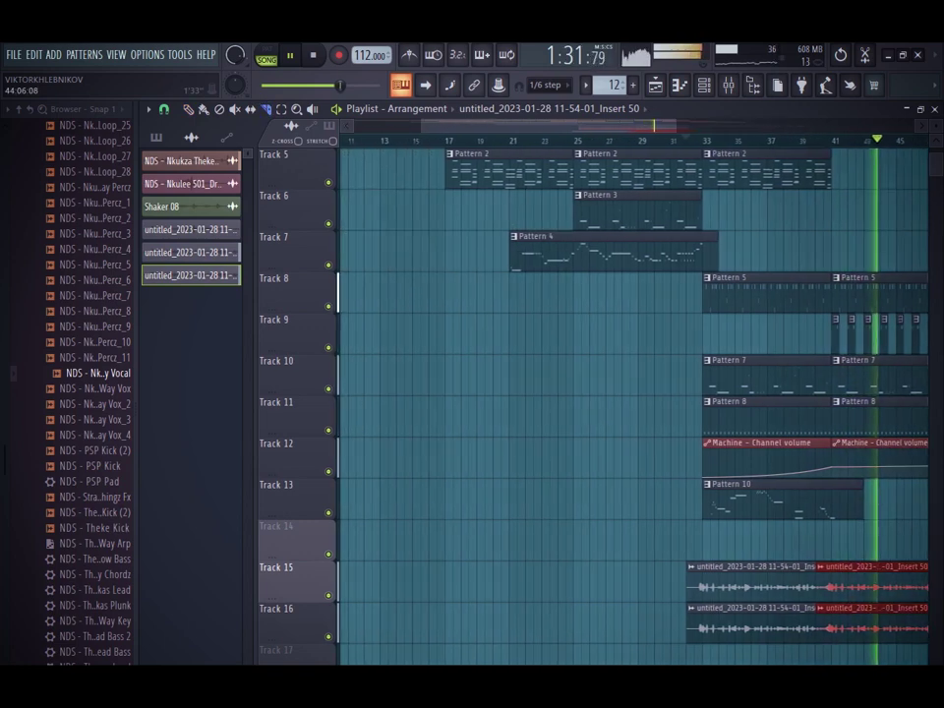
Step: Slice the Insert 50 clips on Tracks 15 and 16 twice just after bar 41 and delete the short piece between the cuts
{"action": "scroll", "coordinate": [733, 143], "scroll_direction": "right", "scroll_amount": 3}
{"action": "scroll", "coordinate": [733, 141], "scroll_direction": "up", "scroll_amount": 3}
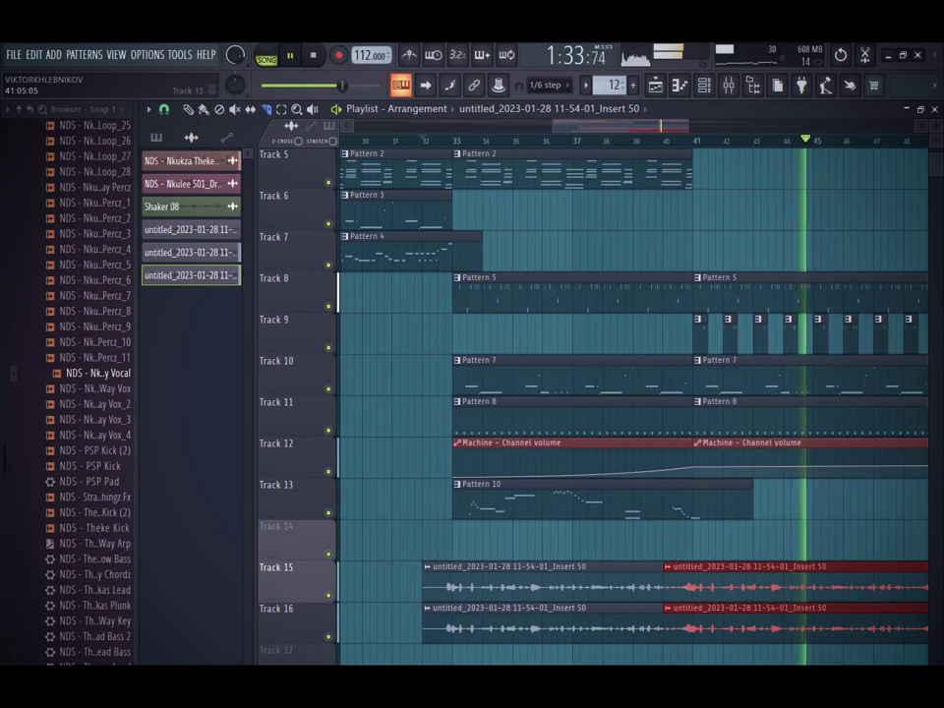
{"action": "left_click_drag", "start_coordinate": [708, 546], "coordinate": [708, 639]}
{"action": "left_click_drag", "start_coordinate": [702, 523], "coordinate": [706, 634]}
{"action": "key", "text": "Delete"}
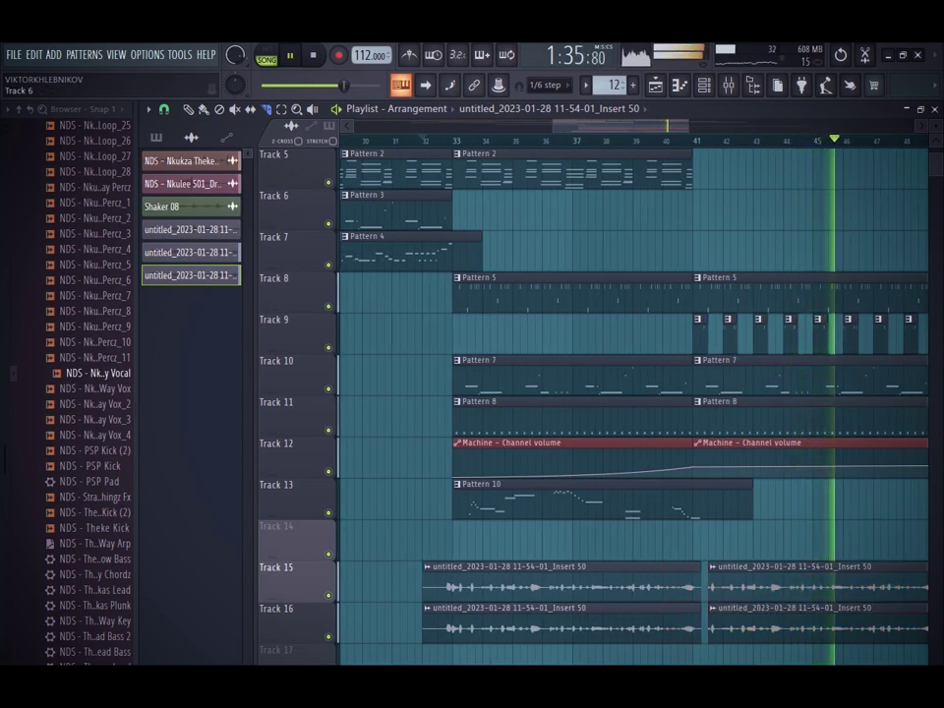
Step: Replay the arrangement from bar 32 and switch back to the Draw tool
{"action": "left_click", "coordinate": [424, 141]}
{"action": "left_click", "coordinate": [188, 109]}
{"action": "left_click_drag", "start_coordinate": [689, 126], "coordinate": [814, 126]}
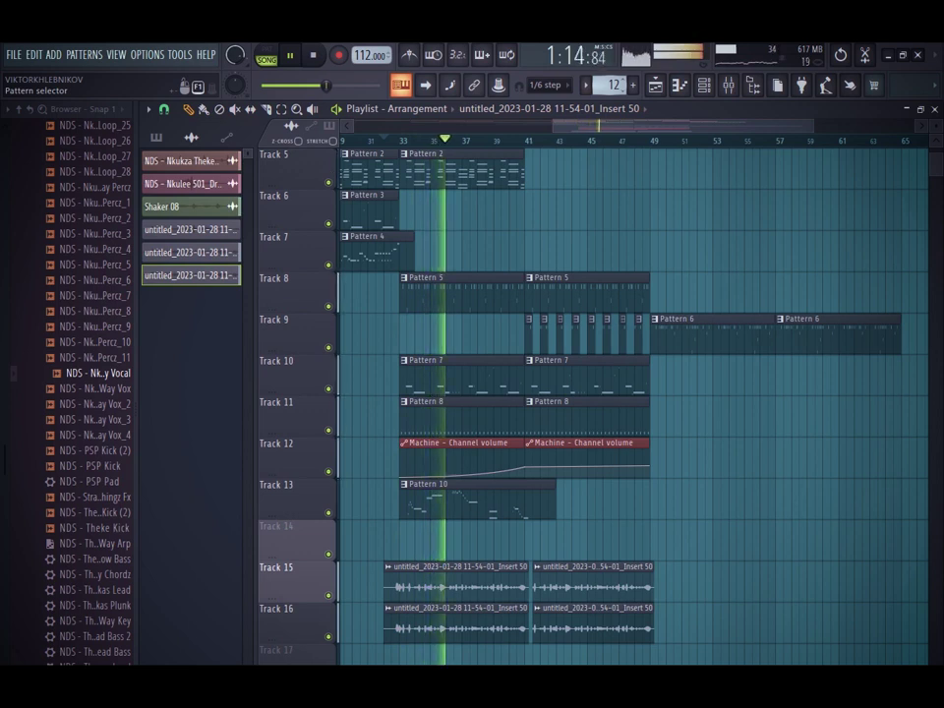
Step: Place the empty Pattern 13 on Track 14 at bar 41 and bring up its channels
{"action": "scroll", "coordinate": [612, 85], "scroll_direction": "up", "scroll_amount": 1}
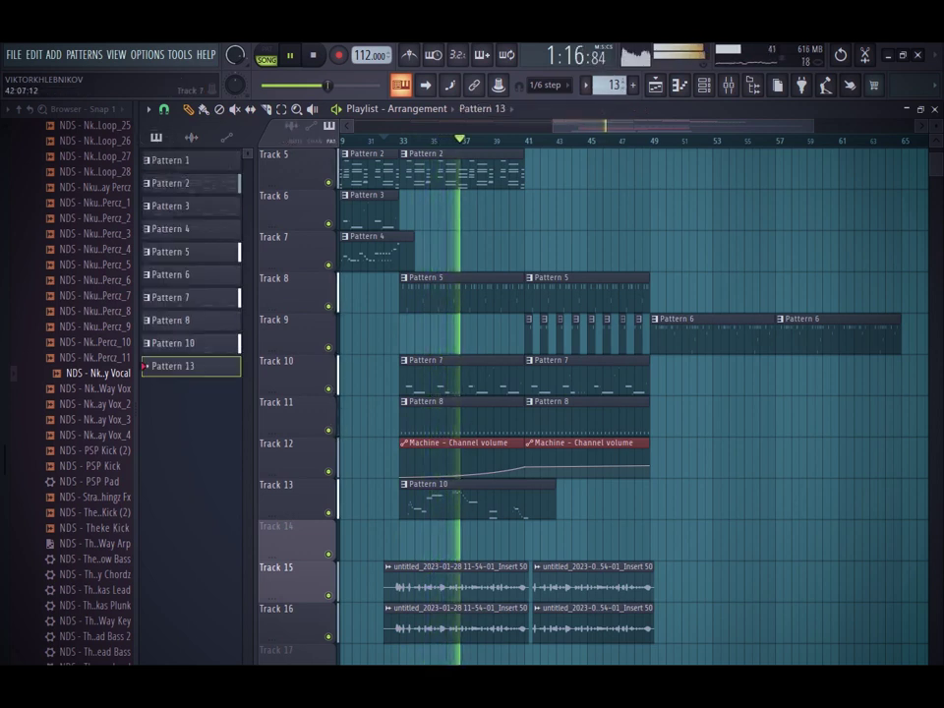
{"action": "left_click", "coordinate": [529, 526]}
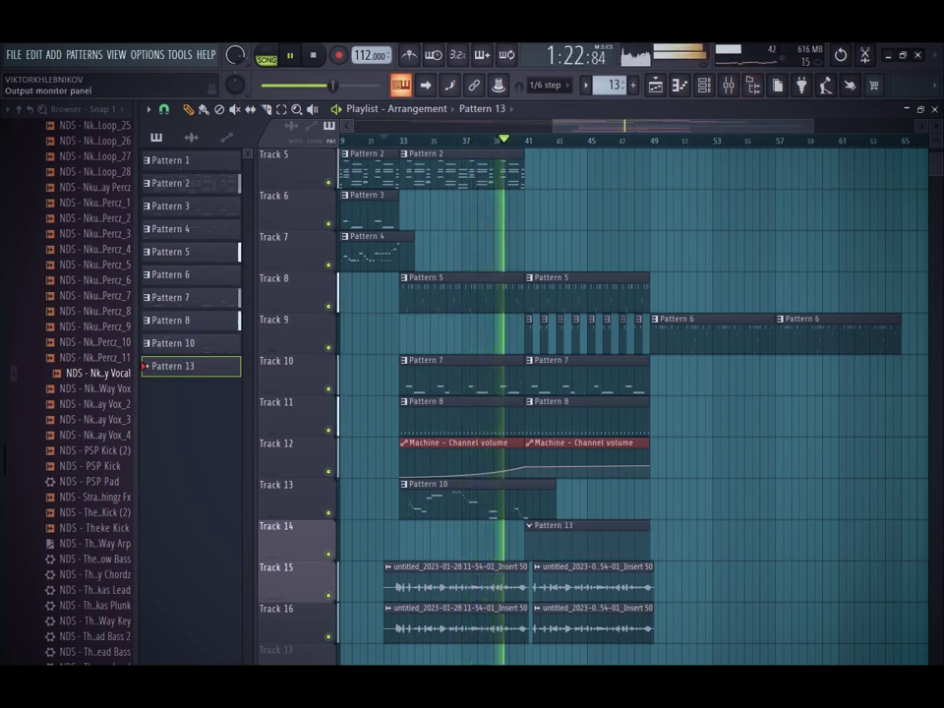
{"action": "left_click", "coordinate": [703, 84]}
{"action": "scroll", "coordinate": [74, 295], "scroll_direction": "up", "scroll_amount": 10}
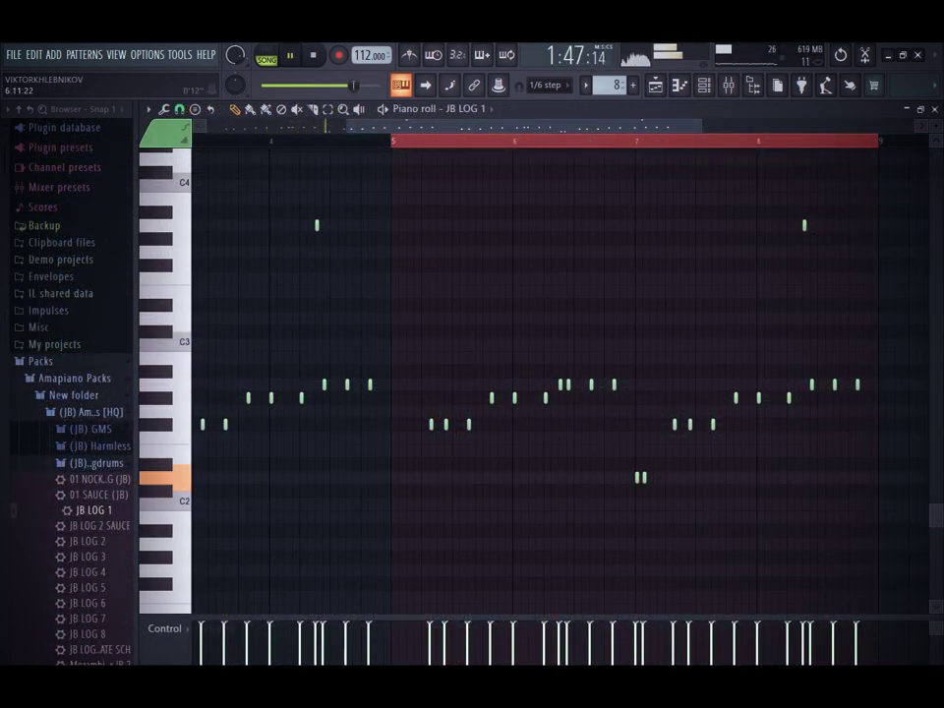
Step: Clone the JB LOG 1 channel and load the koto leemusiq preset on the clone
{"action": "left_click", "coordinate": [703, 85]}
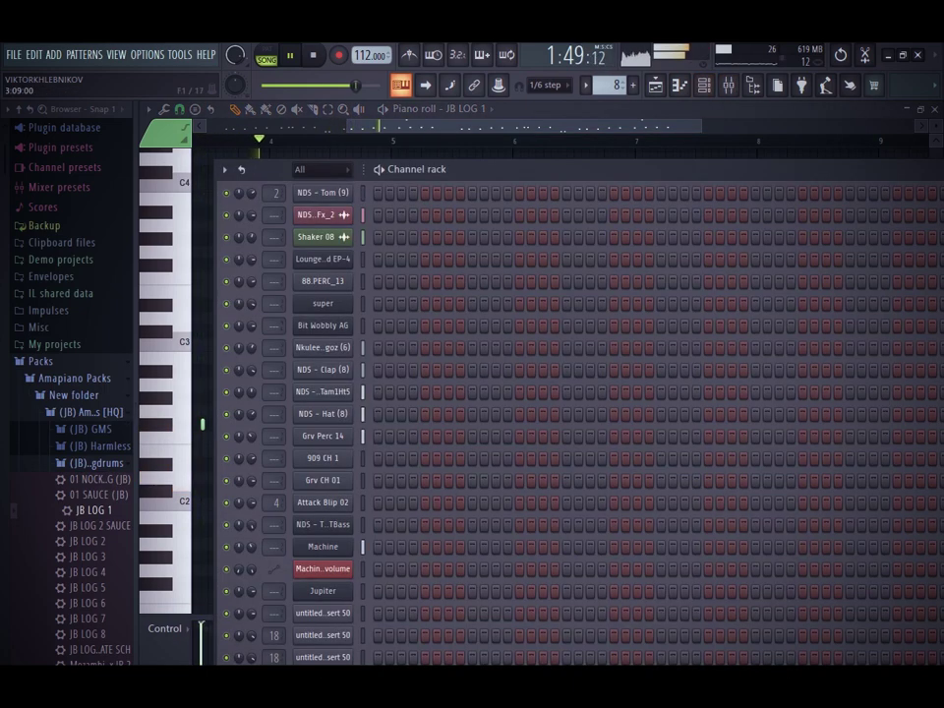
{"action": "right_click", "coordinate": [335, 503]}
{"action": "left_click", "coordinate": [374, 635]}
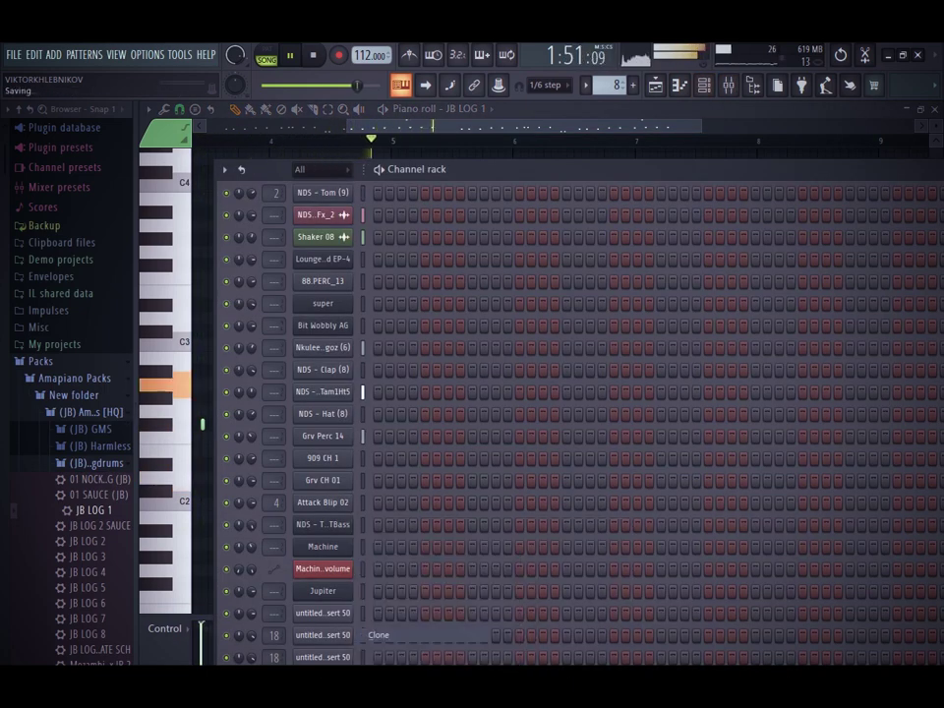
{"action": "left_click", "coordinate": [532, 235]}
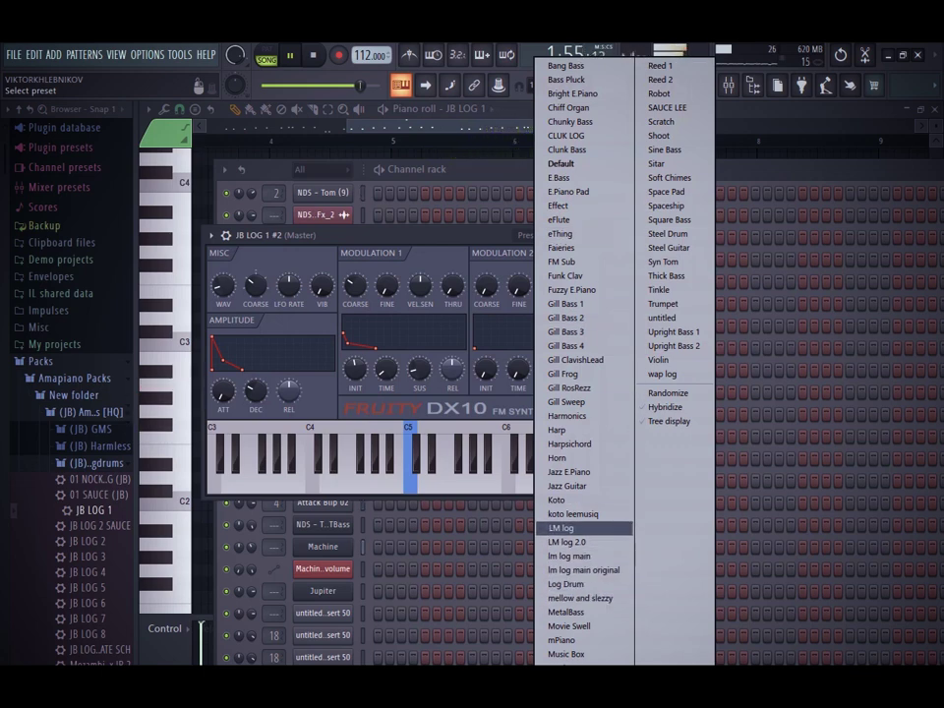
{"action": "left_click", "coordinate": [573, 514]}
{"action": "left_click", "coordinate": [439, 515]}
Step: Copy the JB LOG 1 notes into the koto leemusiq channel and transpose them down one octave
{"action": "scroll", "coordinate": [551, 413], "scroll_direction": "down", "scroll_amount": 1}
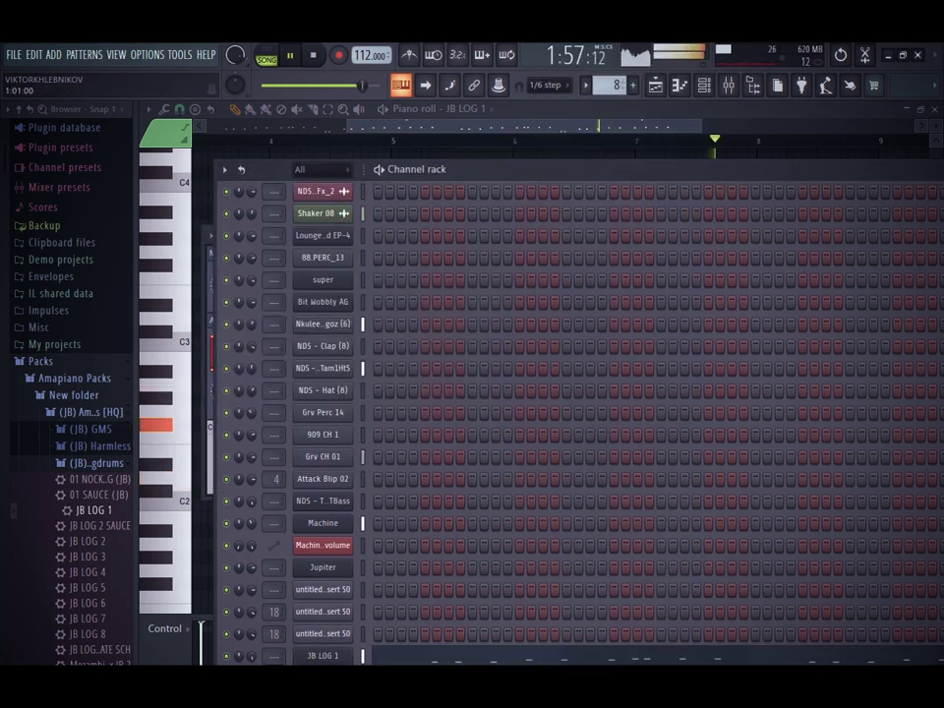
{"action": "right_click", "coordinate": [346, 497]}
{"action": "left_click", "coordinate": [517, 520]}
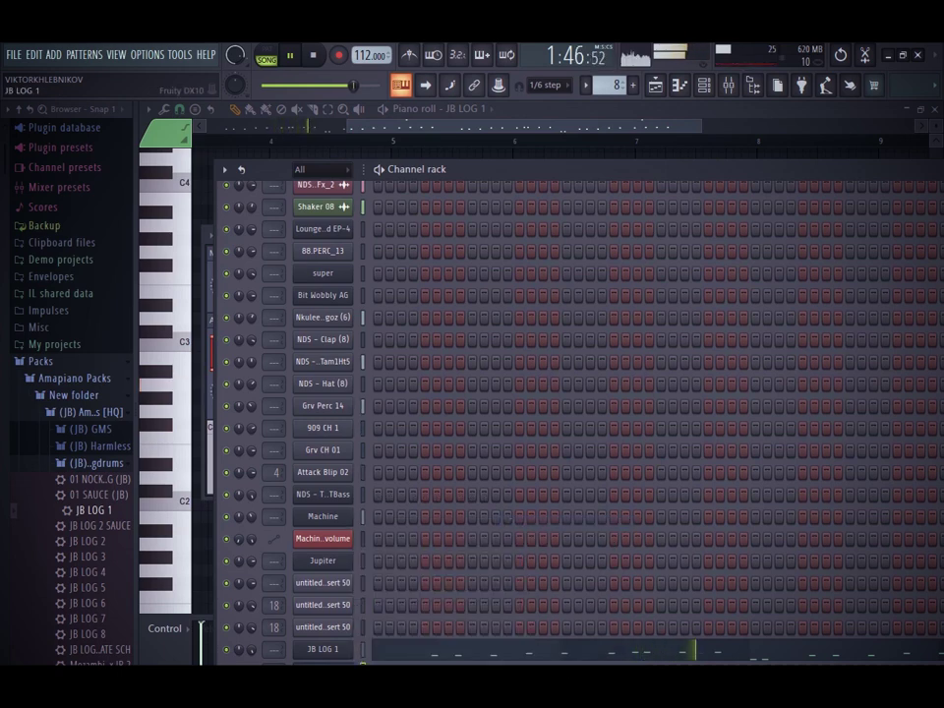
{"action": "right_click", "coordinate": [347, 497]}
{"action": "left_click", "coordinate": [517, 521]}
{"action": "right_click", "coordinate": [346, 497]}
{"action": "left_click", "coordinate": [516, 536]}
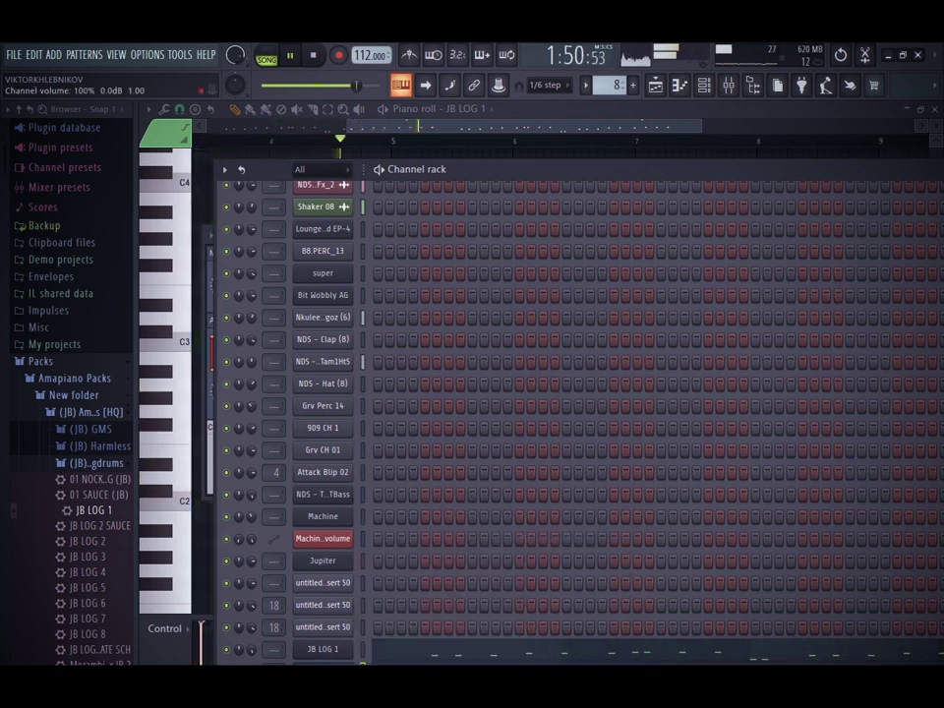
{"action": "left_click", "coordinate": [441, 670]}
{"action": "key", "text": "ctrl+Down"}
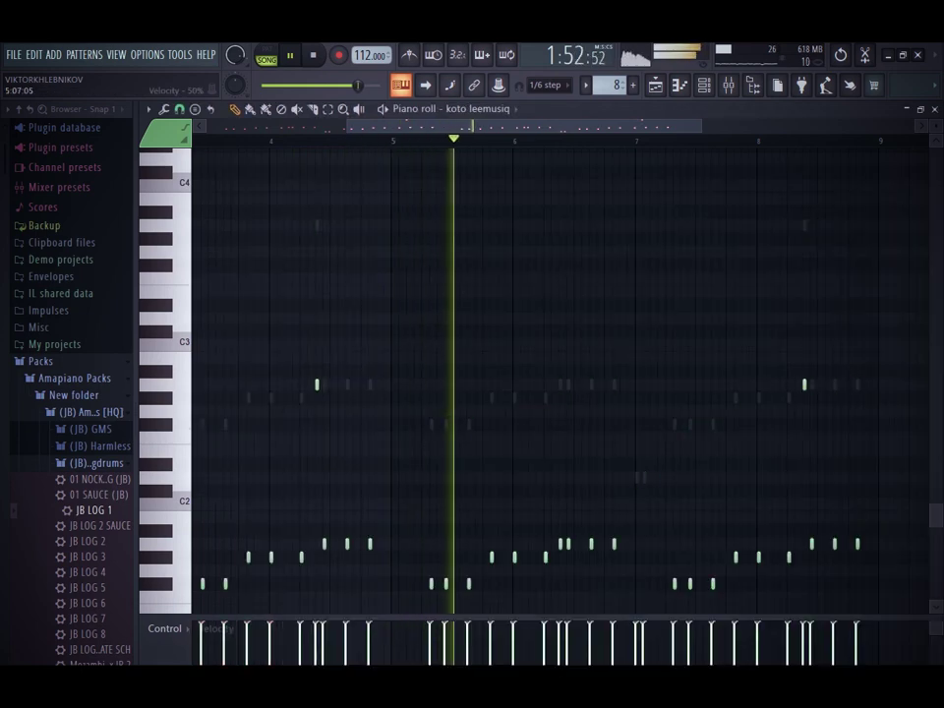
Step: Return to the playlist and play the arrangement from bar 45
{"action": "left_click", "coordinate": [656, 86]}
{"action": "left_click", "coordinate": [663, 140]}
{"action": "left_click", "coordinate": [592, 141]}
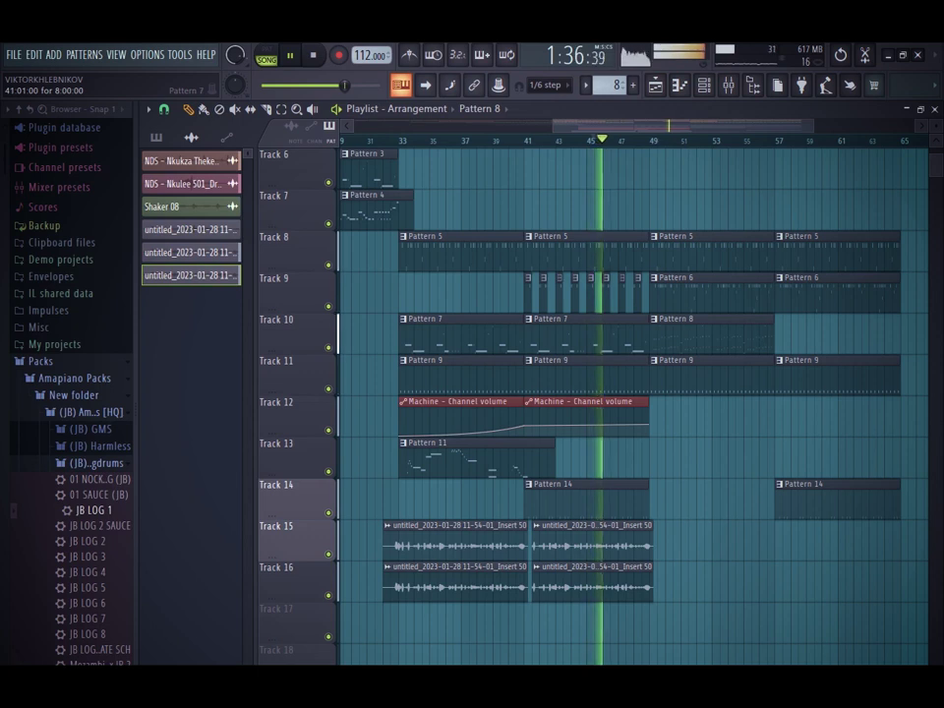
Step: Shorten the second Pattern 7 clip on Track 10 to six bars, ending at bar 47
{"action": "left_click_drag", "start_coordinate": [647, 334], "coordinate": [618, 334]}
{"action": "left_click", "coordinate": [693, 418]}
{"action": "right_click", "coordinate": [695, 418]}
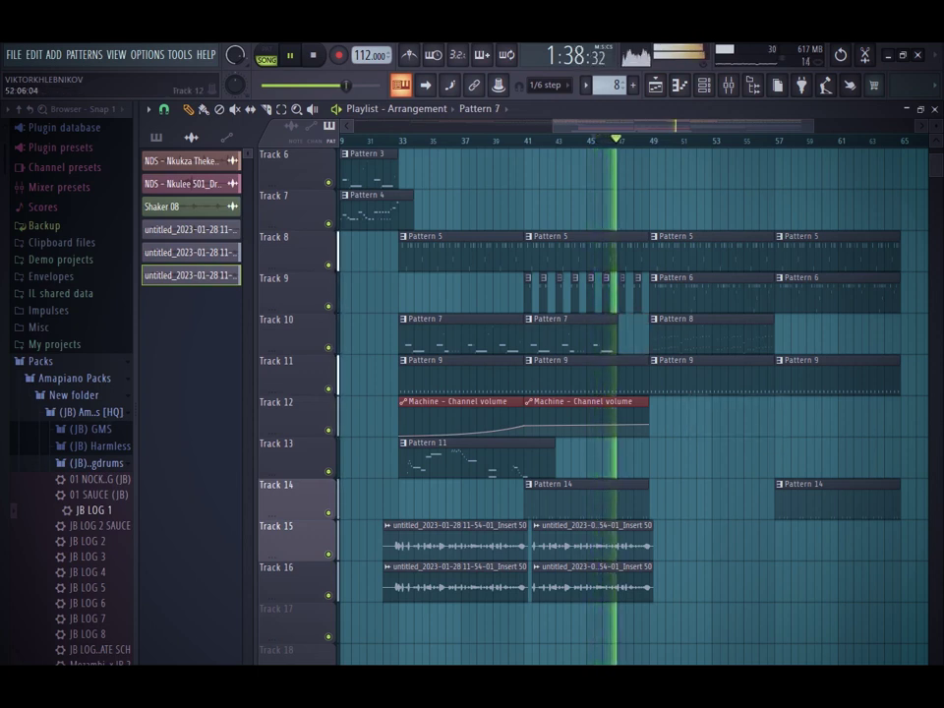
Step: Try Pattern 7 at several positions from bar 49 onward and place it on Track 5 at bar 53
{"action": "scroll", "coordinate": [692, 394], "scroll_direction": "up", "scroll_amount": 2}
{"action": "left_click", "coordinate": [654, 254]}
{"action": "right_click", "coordinate": [654, 251]}
{"action": "left_click", "coordinate": [646, 213]}
{"action": "right_click", "coordinate": [654, 213]}
{"action": "left_click", "coordinate": [660, 213]}
{"action": "right_click", "coordinate": [672, 213]}
{"action": "left_click", "coordinate": [677, 213]}
{"action": "right_click", "coordinate": [718, 213]}
{"action": "left_click", "coordinate": [709, 213]}
{"action": "right_click", "coordinate": [713, 213]}
{"action": "left_click", "coordinate": [717, 214]}
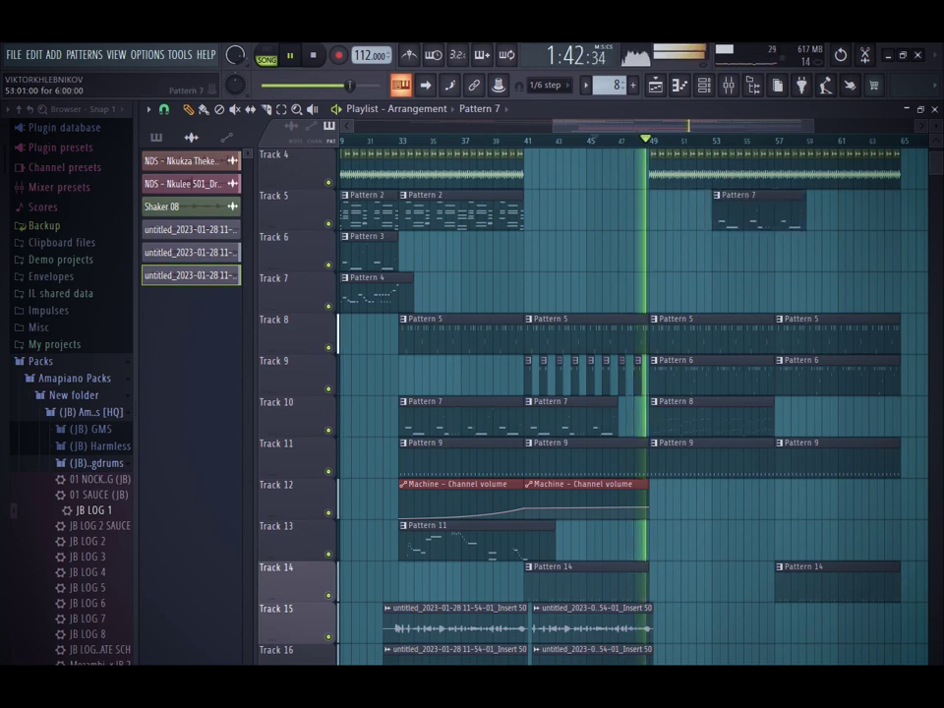
Step: Remove the Pattern 7 clip from Track 5 at bar 53 and repeat the two Machine volume automation clips on Track 12 from bar 49
{"action": "right_click", "coordinate": [720, 214]}
{"action": "left_click", "coordinate": [725, 214]}
{"action": "right_click", "coordinate": [725, 213]}
{"action": "left_click", "coordinate": [726, 214]}
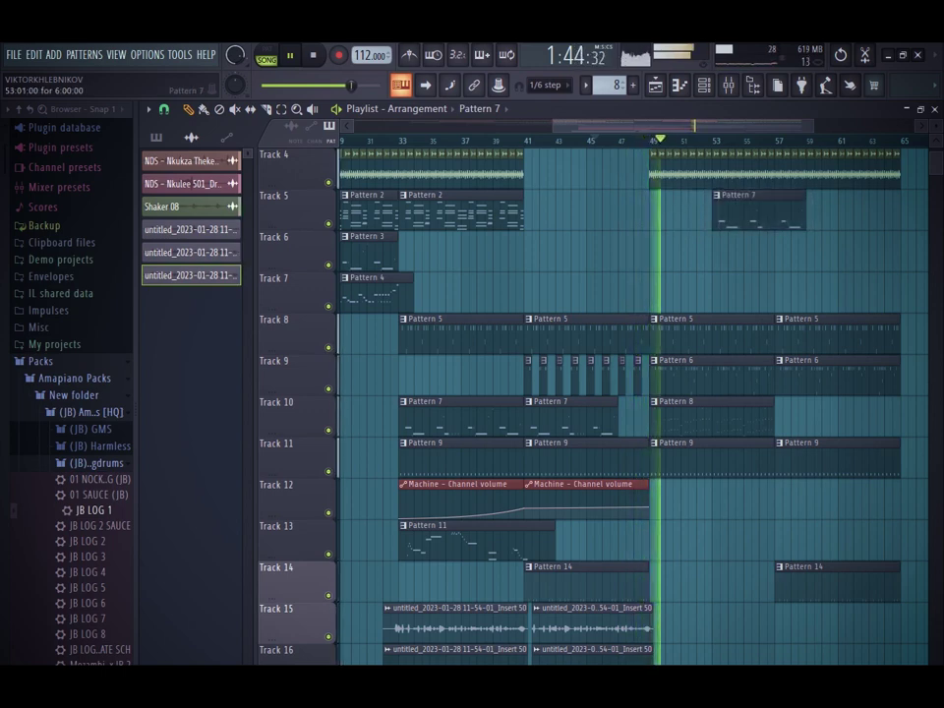
{"action": "left_click", "coordinate": [704, 84]}
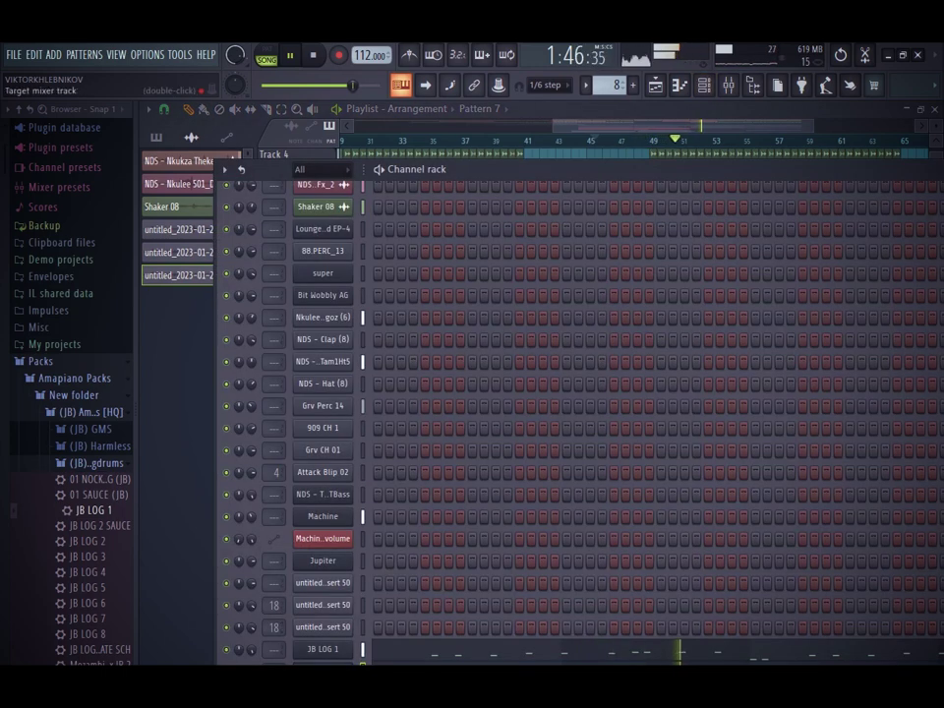
{"action": "left_click", "coordinate": [704, 84]}
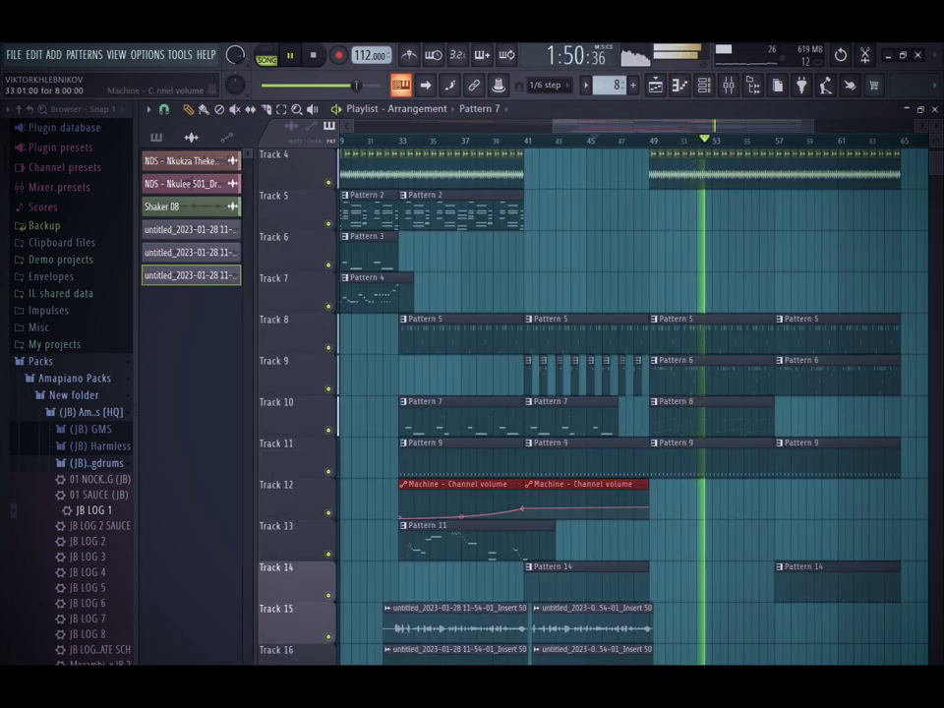
{"action": "left_click_drag", "start_coordinate": [442, 485], "coordinate": [732, 485]}
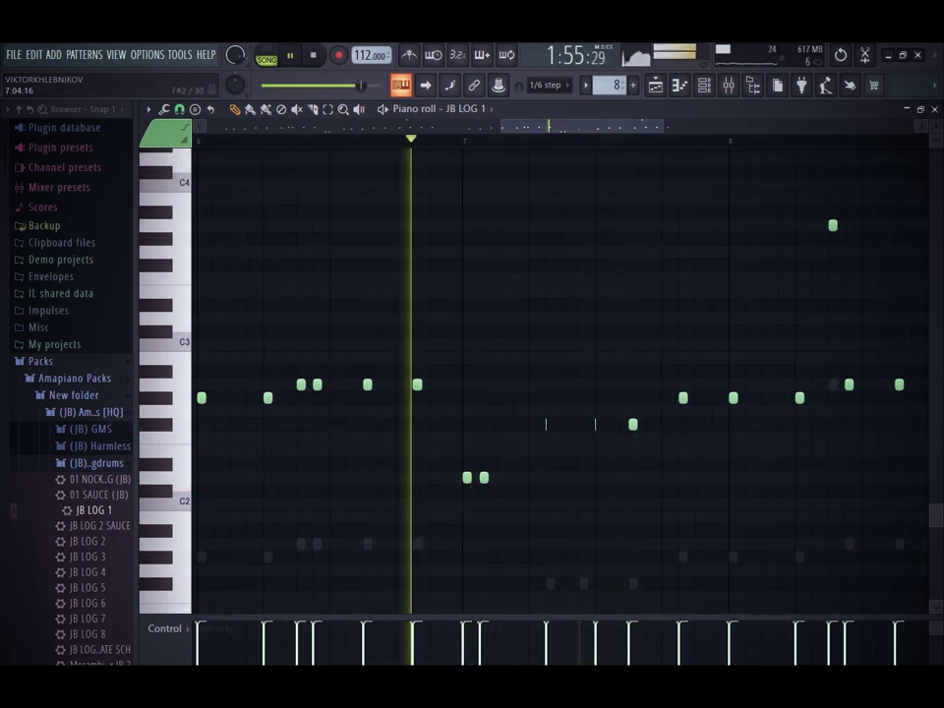
Step: Move the two very short F#2 notes in bar 7 of the JB LOG 1 piano roll slightly earlier
{"action": "left_click", "coordinate": [531, 425]}
{"action": "right_click", "coordinate": [547, 425]}
{"action": "left_click", "coordinate": [564, 425]}
{"action": "right_click", "coordinate": [564, 425]}
{"action": "key", "text": "space"}
{"action": "key", "text": "space"}
{"action": "left_click", "coordinate": [580, 425]}
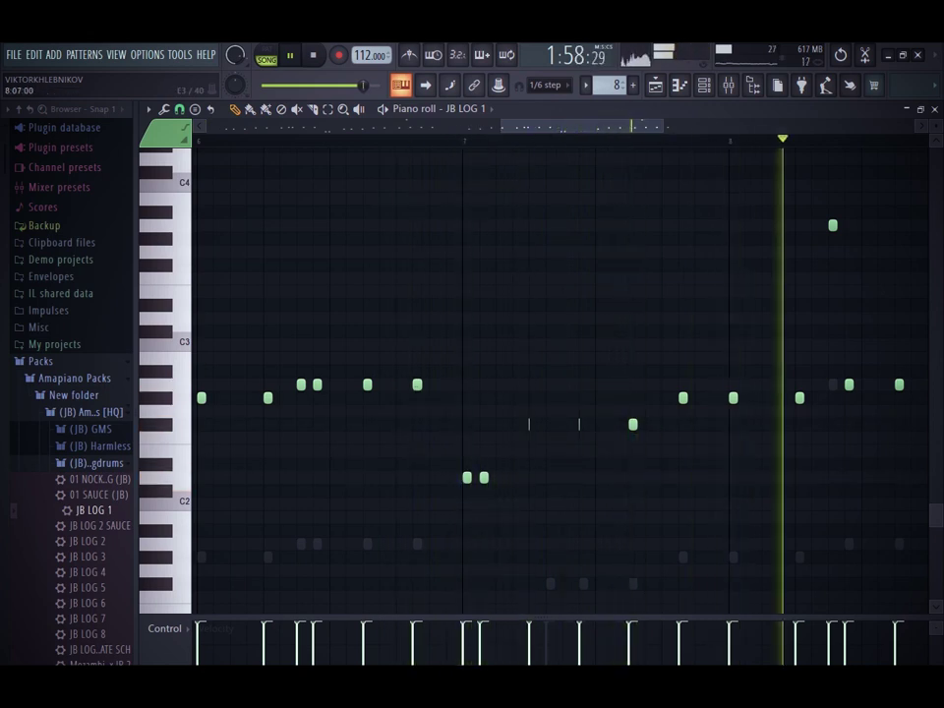
Step: Copy the revised JB LOG 1 notes into the koto leemusiq channel and lower them by one octave
{"action": "left_click_drag", "start_coordinate": [664, 126], "coordinate": [761, 126]}
{"action": "key", "text": "F6"}
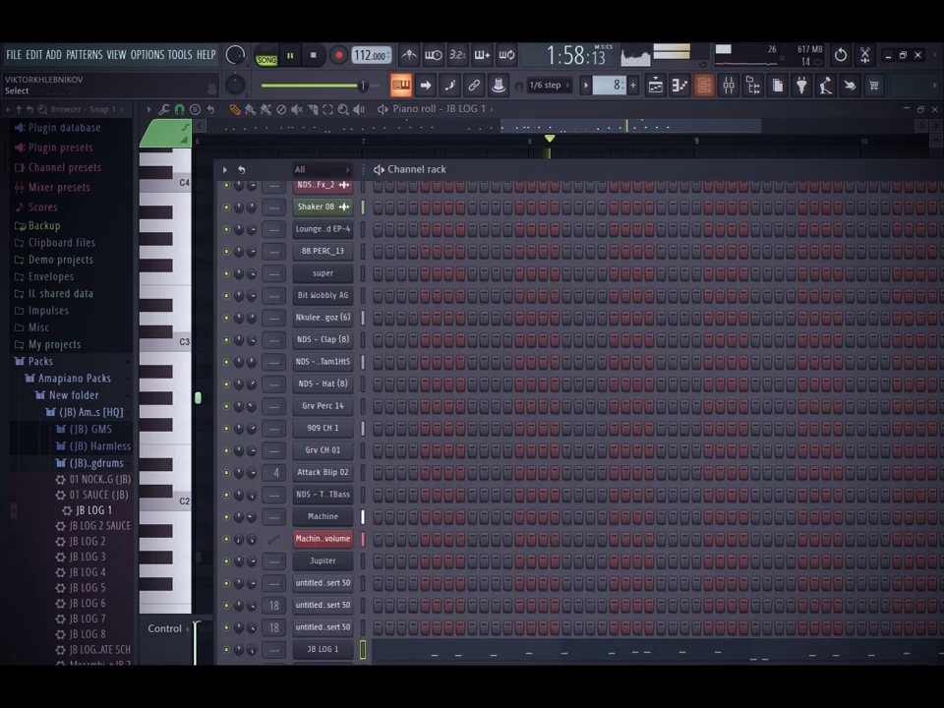
{"action": "right_click", "coordinate": [329, 649]}
{"action": "left_click", "coordinate": [511, 507]}
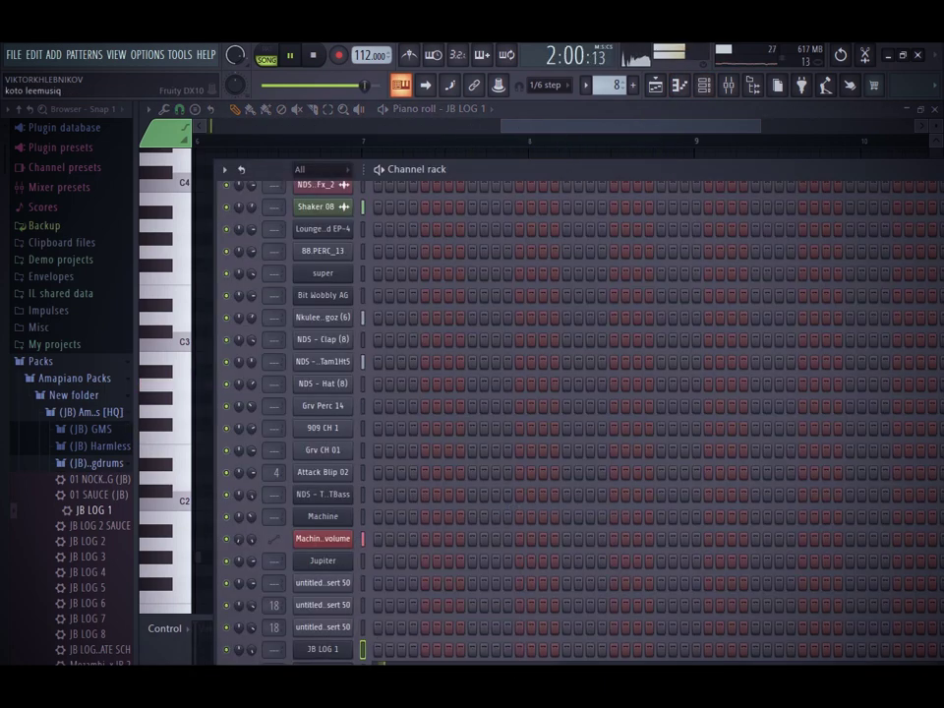
{"action": "right_click", "coordinate": [330, 650]}
{"action": "left_click", "coordinate": [513, 536]}
{"action": "right_click", "coordinate": [330, 650]}
{"action": "left_click", "coordinate": [517, 536]}
{"action": "left_click", "coordinate": [455, 650]}
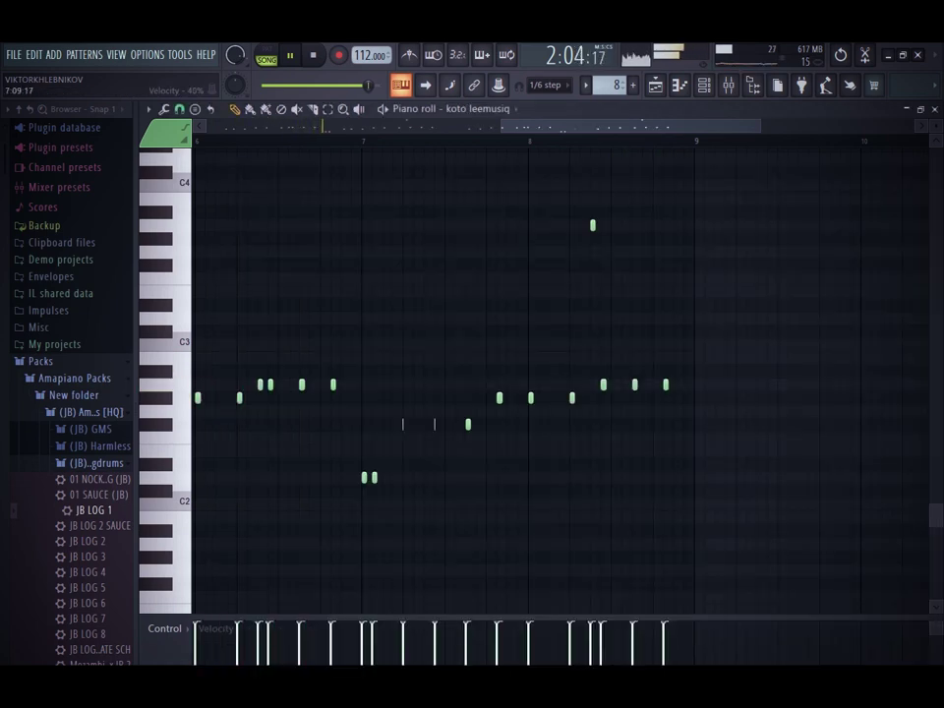
{"action": "key", "text": "ctrl+Down"}
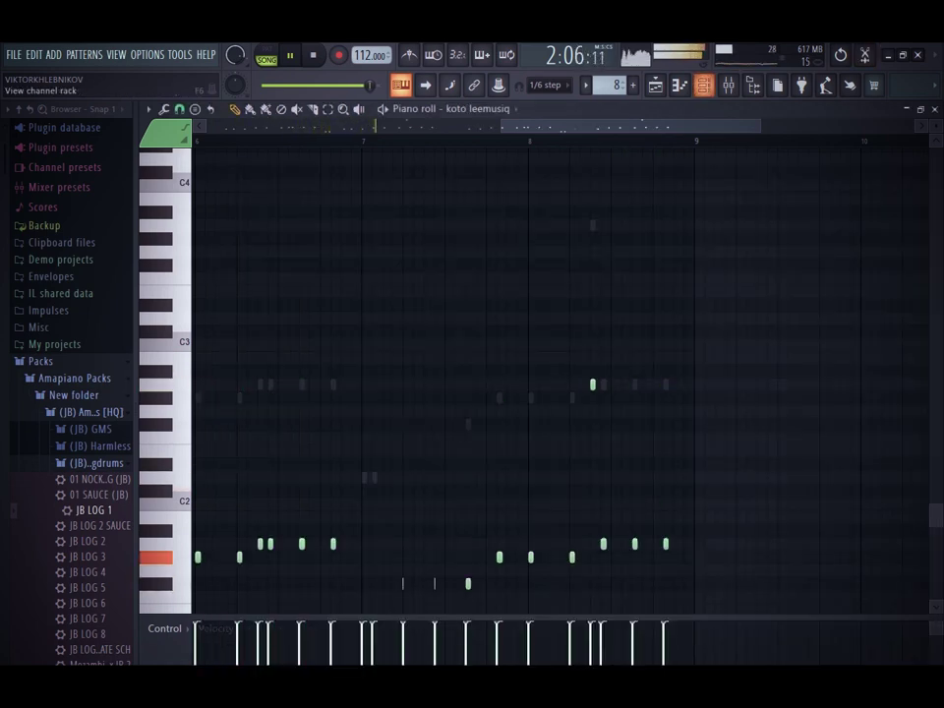
Step: Review the NDS Theke Way TBass notes across all eight bars in the piano roll
{"action": "left_click", "coordinate": [704, 84]}
{"action": "key", "text": "F6"}
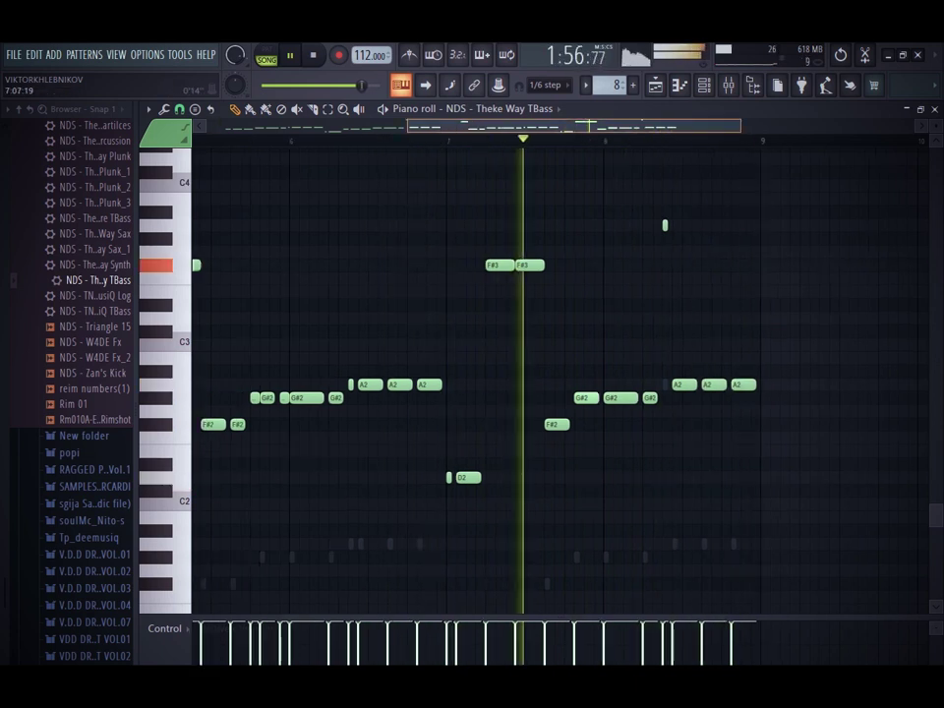
{"action": "left_click_drag", "start_coordinate": [408, 126], "coordinate": [207, 126]}
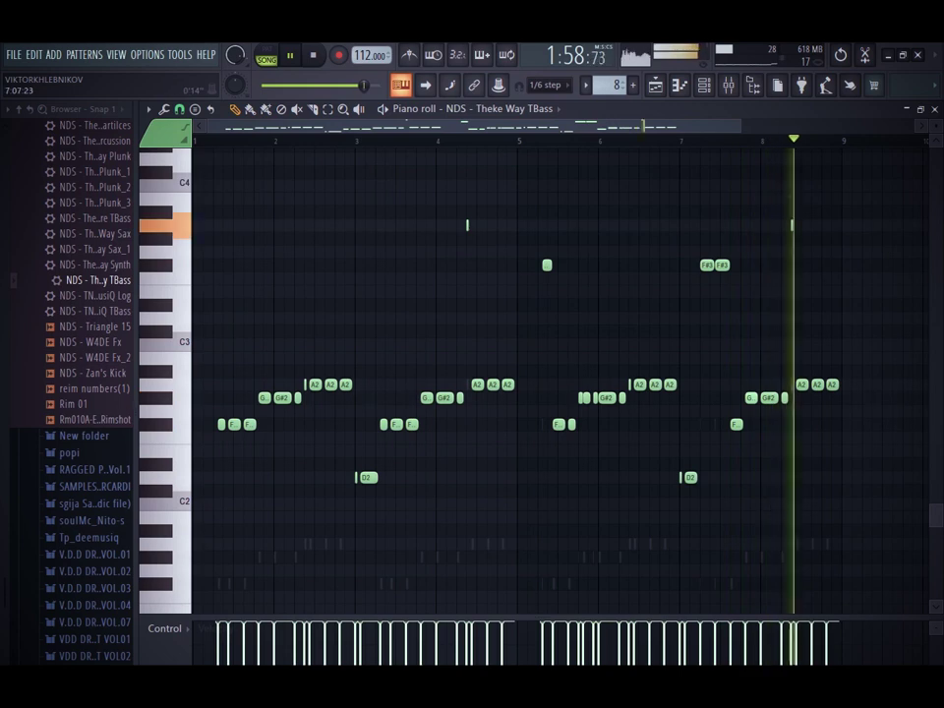
{"action": "left_click", "coordinate": [704, 84]}
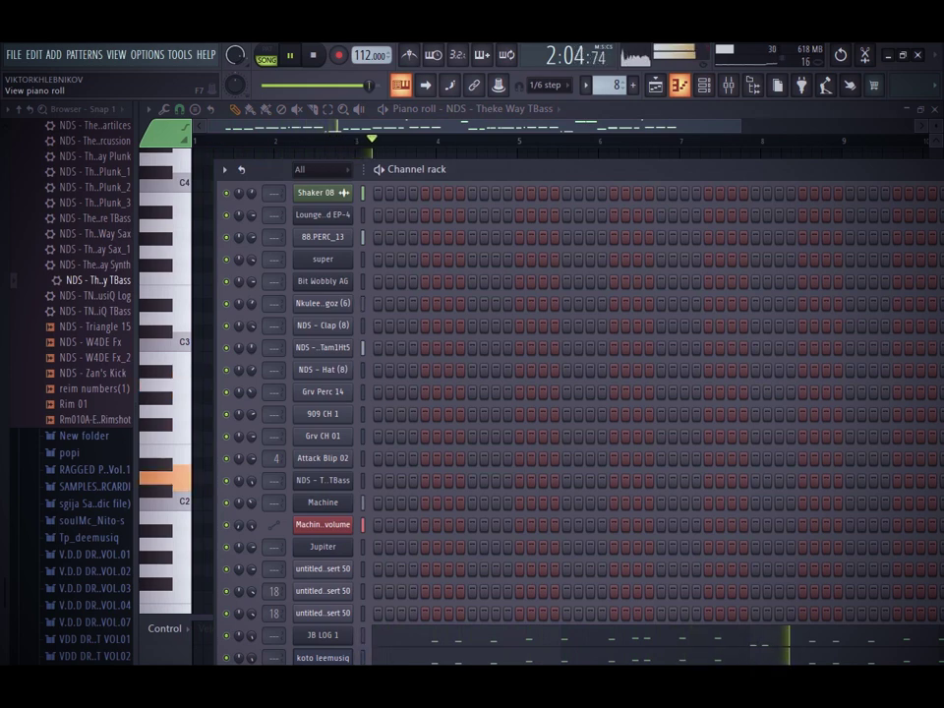
Step: Delete the Fruity Limiter from the Master mixer track
{"action": "key", "text": "F9"}
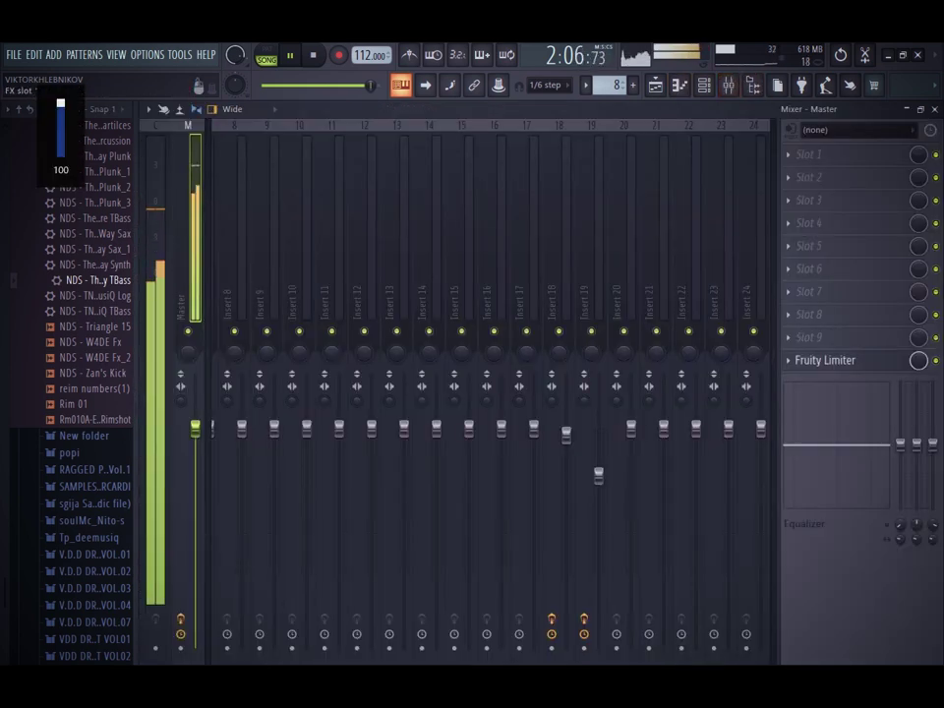
{"action": "right_click", "coordinate": [827, 360]}
{"action": "left_click", "coordinate": [797, 380]}
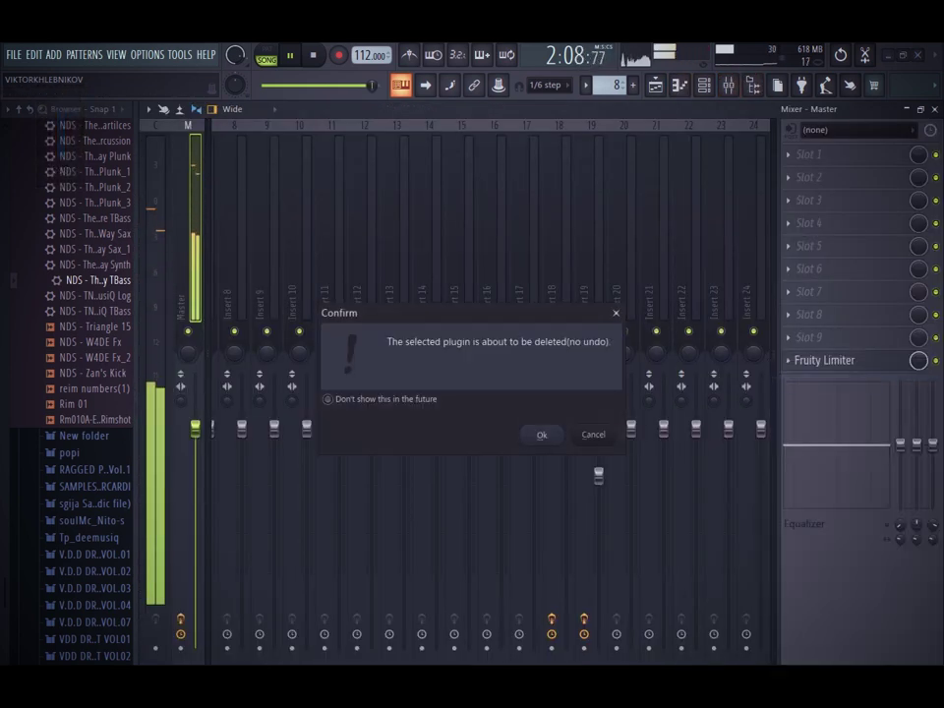
{"action": "key", "text": "Return"}
Step: Place copies of the recorded audio clips on Tracks 15 and 16 around bar 57 and extend their starts slightly earlier
{"action": "key", "text": "F5"}
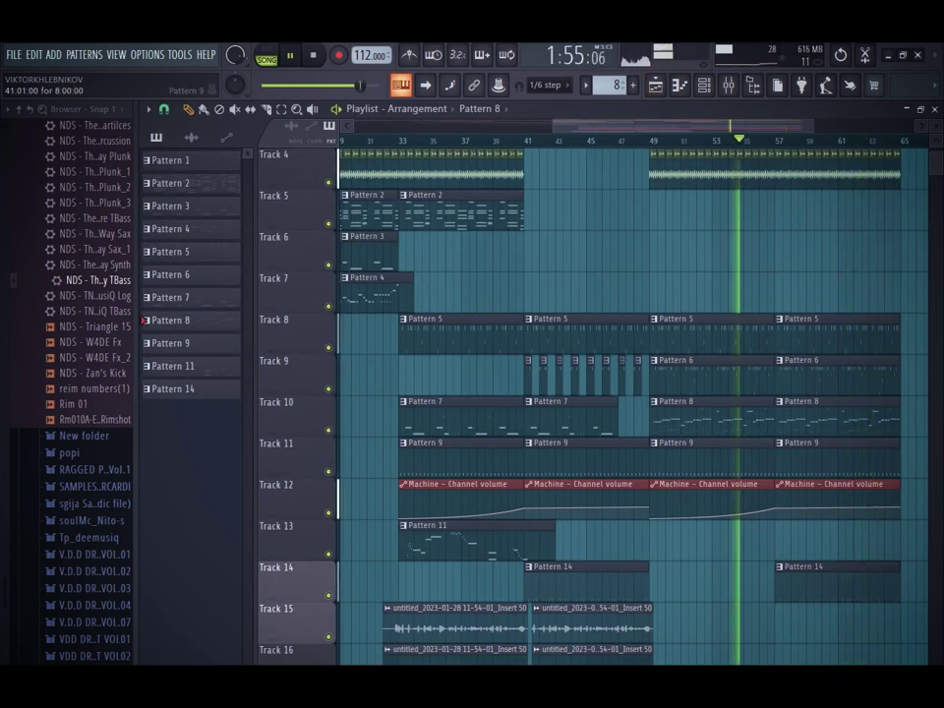
{"action": "left_click_drag", "start_coordinate": [661, 624], "coordinate": [817, 628]}
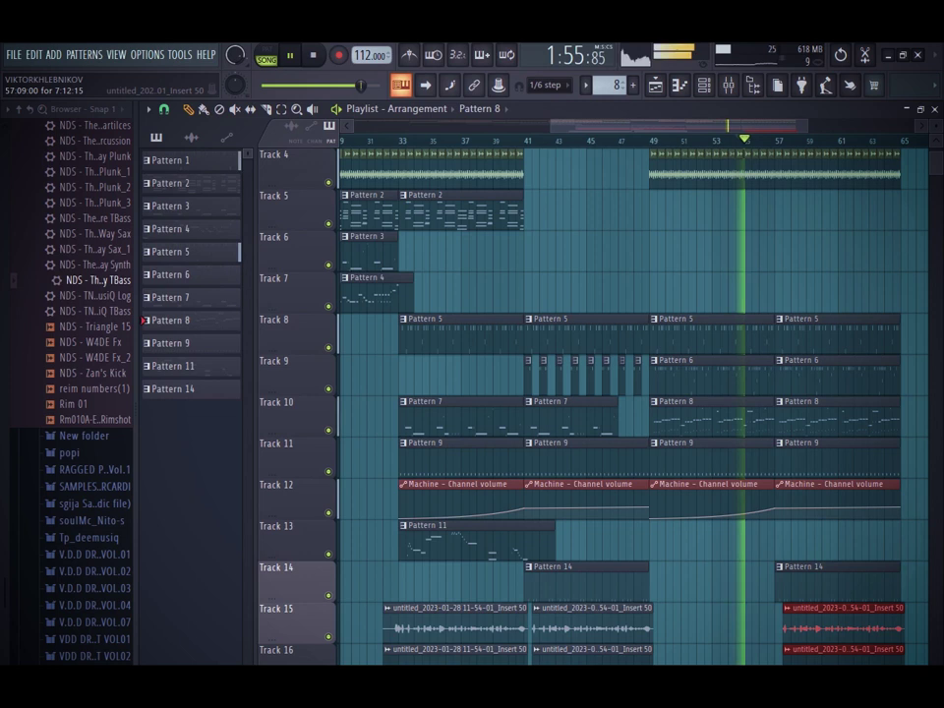
{"action": "mouse_move", "coordinate": [786, 628]}
{"action": "left_mouse_down"}
{"action": "mouse_move", "coordinate": [763, 627]}
{"action": "mouse_move", "coordinate": [771, 628]}
{"action": "left_mouse_up"}
{"action": "left_click", "coordinate": [802, 543]}
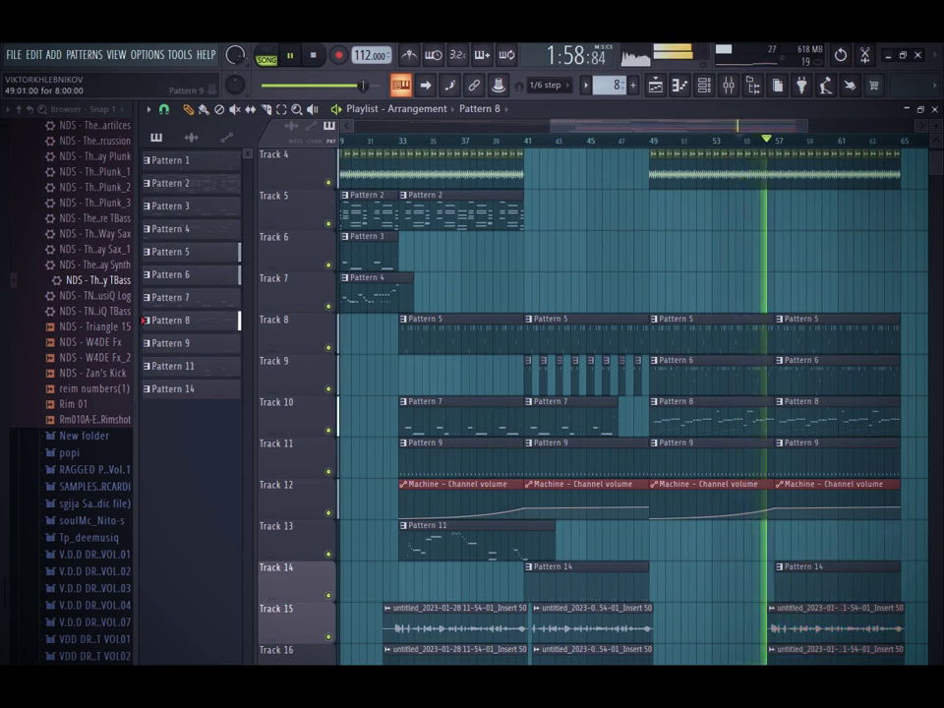
{"action": "key", "text": "ctrl+s"}
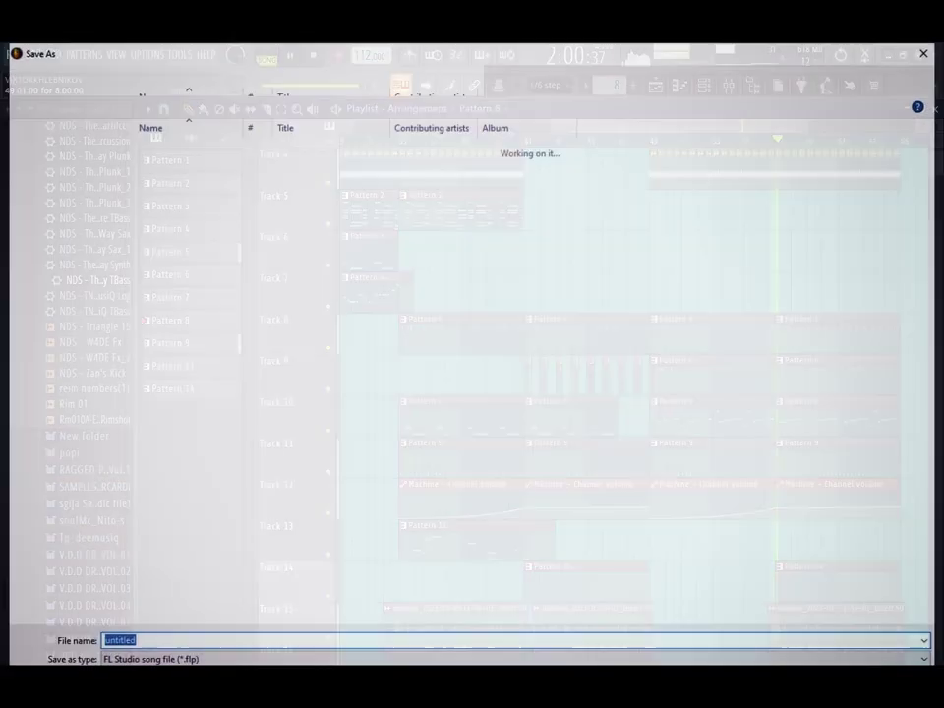
{"action": "left_click", "coordinate": [927, 51]}
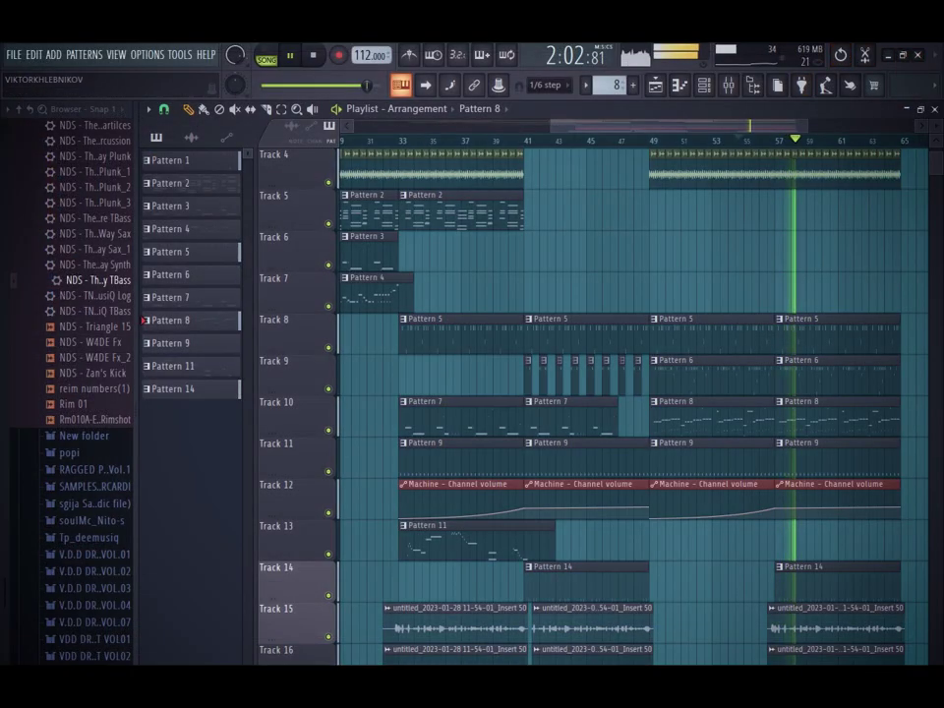
{"action": "scroll", "coordinate": [840, 236], "scroll_direction": "down", "scroll_amount": 2}
{"action": "scroll", "coordinate": [841, 236], "scroll_direction": "down", "scroll_amount": 3}
{"action": "scroll", "coordinate": [634, 393], "scroll_direction": "up", "scroll_amount": 2}
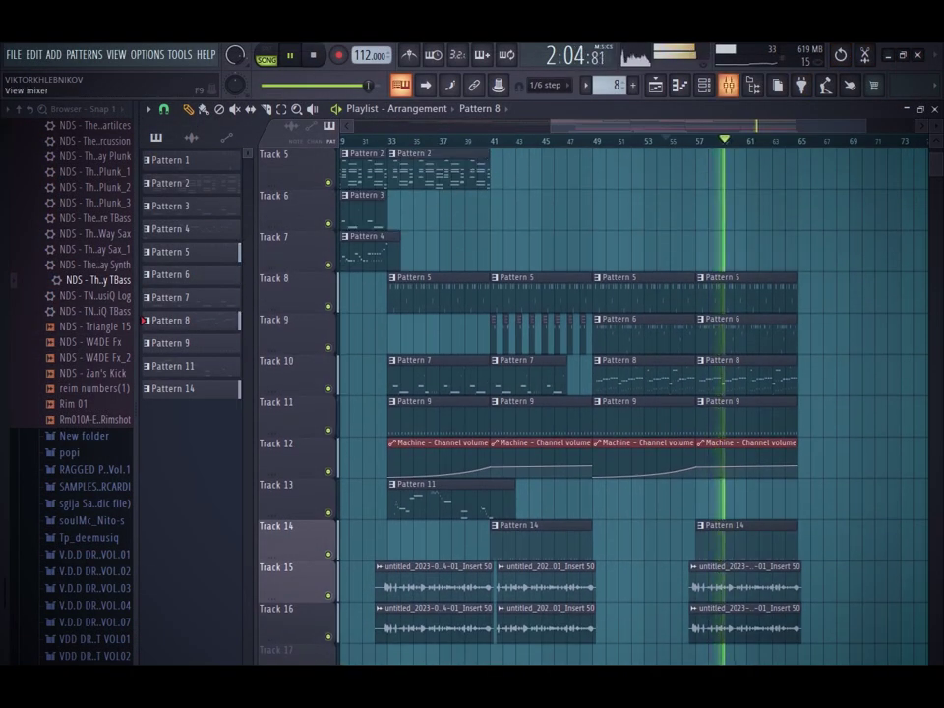
Step: Check the recorded audio clip's mixer routing and lower the Insert 18 and Insert 19 faders, setting Insert 19 to 73% (-6.4 dB)
{"action": "key", "text": "F9"}
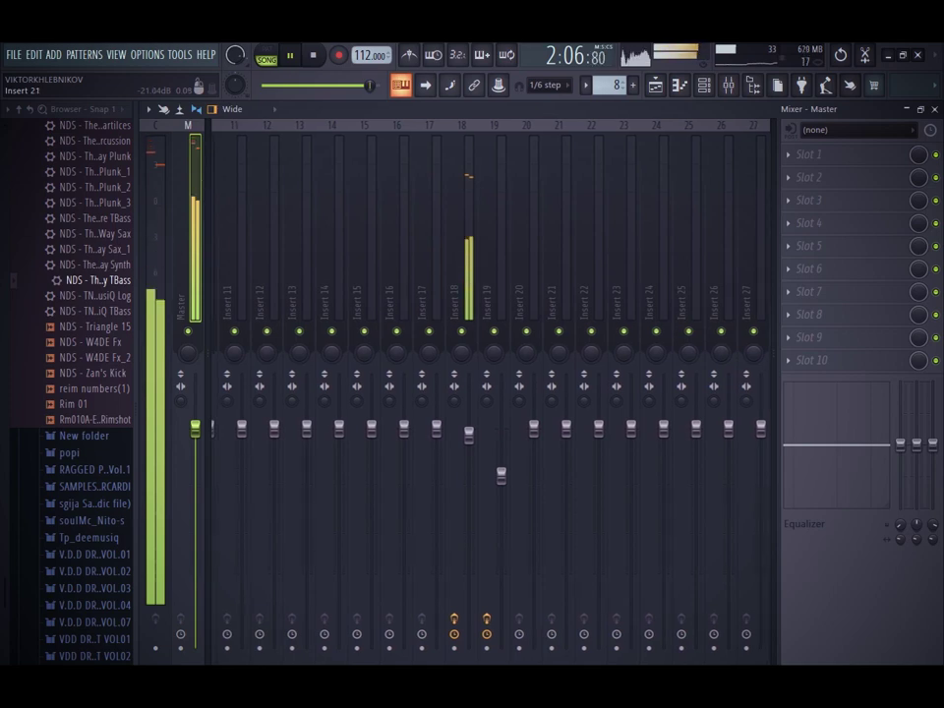
{"action": "left_click", "coordinate": [656, 85]}
{"action": "double_click", "coordinate": [734, 584]}
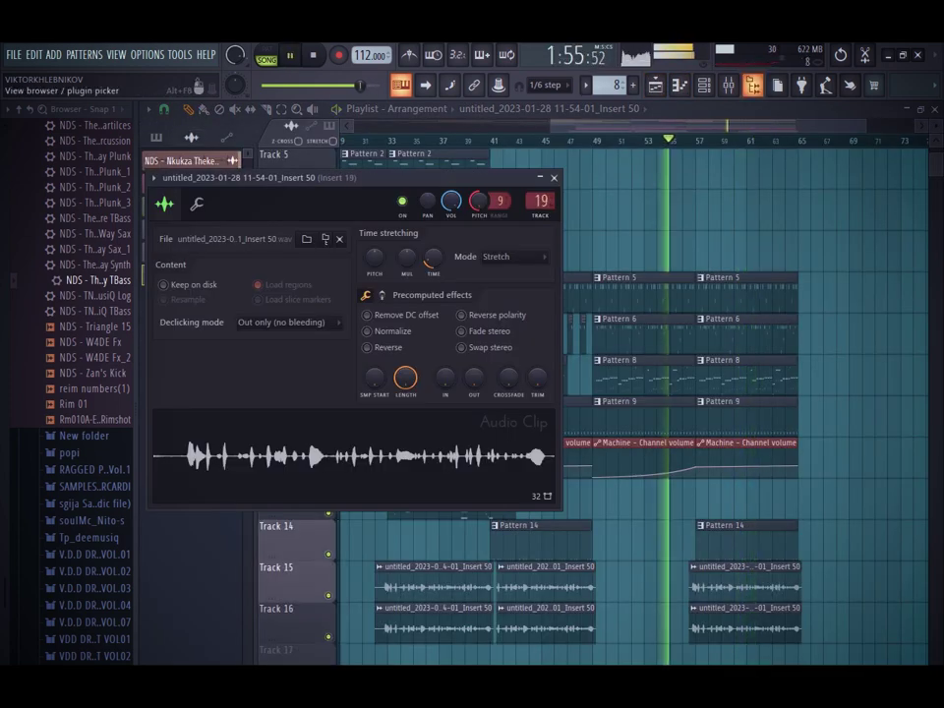
{"action": "left_click", "coordinate": [728, 85]}
{"action": "left_click", "coordinate": [460, 256]}
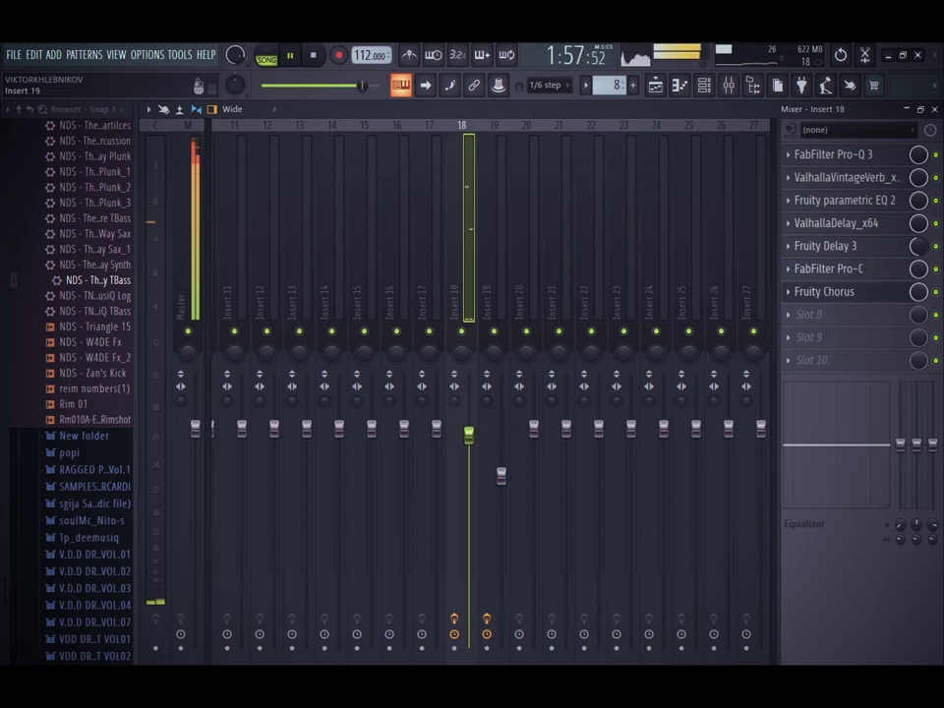
{"action": "left_click_drag", "start_coordinate": [502, 476], "coordinate": [502, 466]}
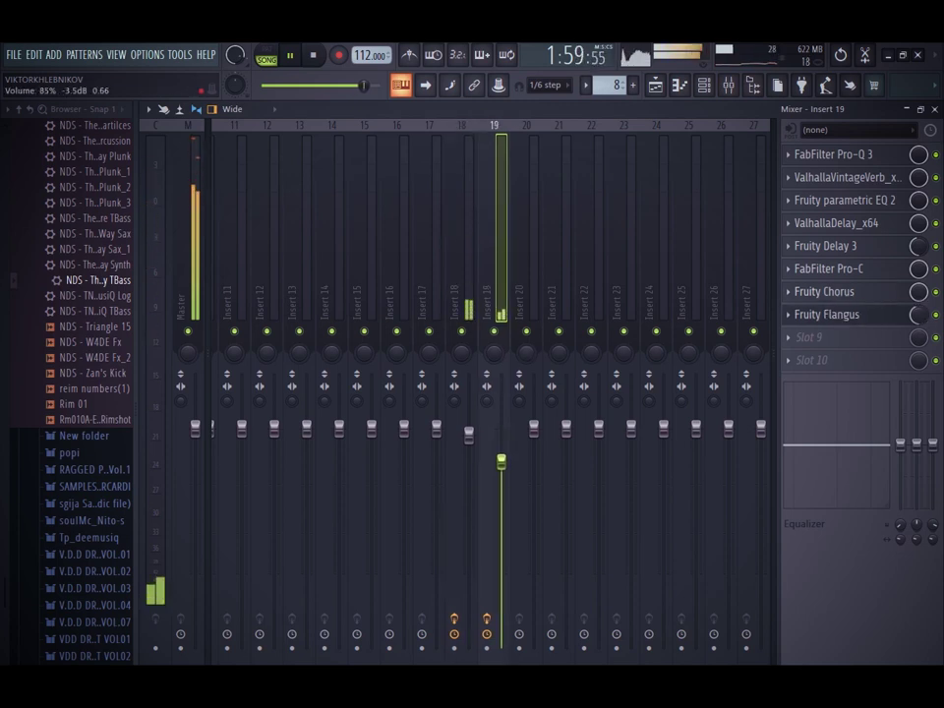
{"action": "left_click_drag", "start_coordinate": [501, 461], "coordinate": [502, 487]}
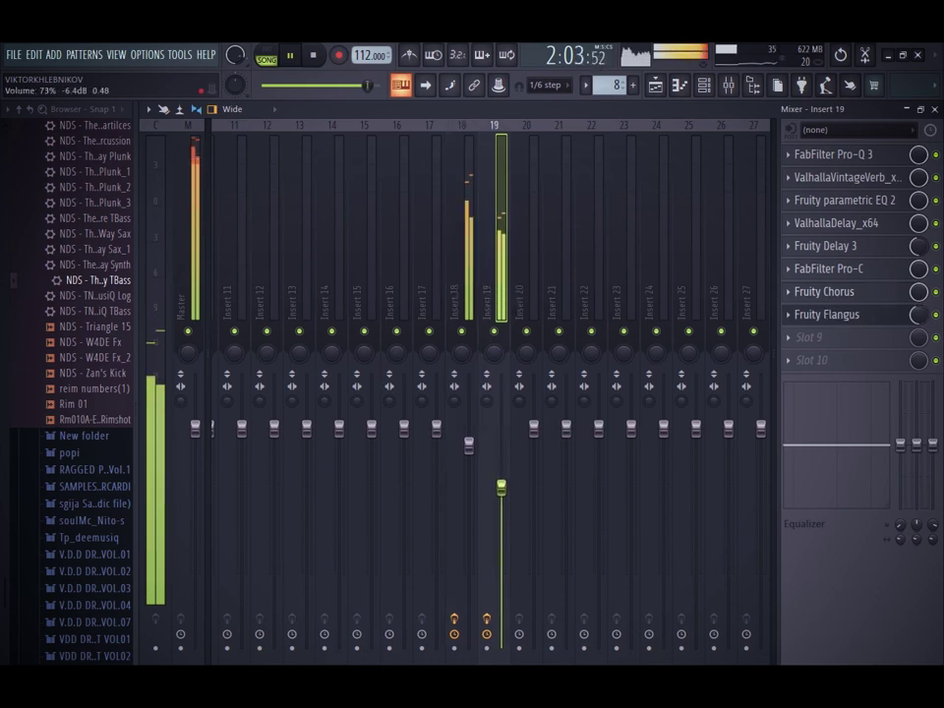
Step: Return to the playlist and review the arrangement across all tracks from bar 5 onward
{"action": "key", "text": "F5"}
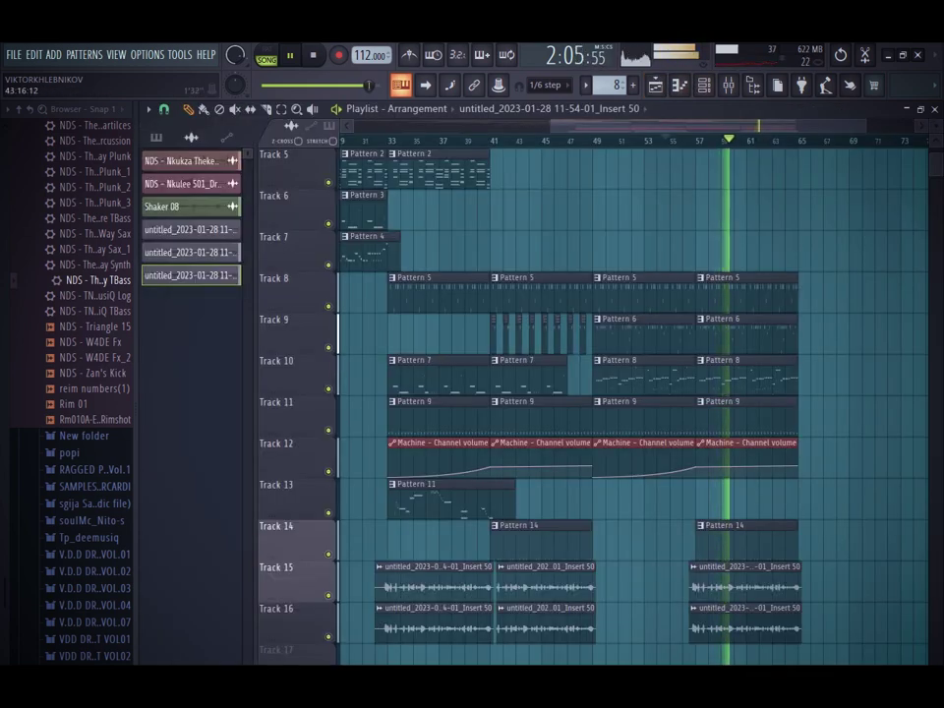
{"action": "scroll", "coordinate": [630, 394], "scroll_direction": "up", "scroll_amount": 4}
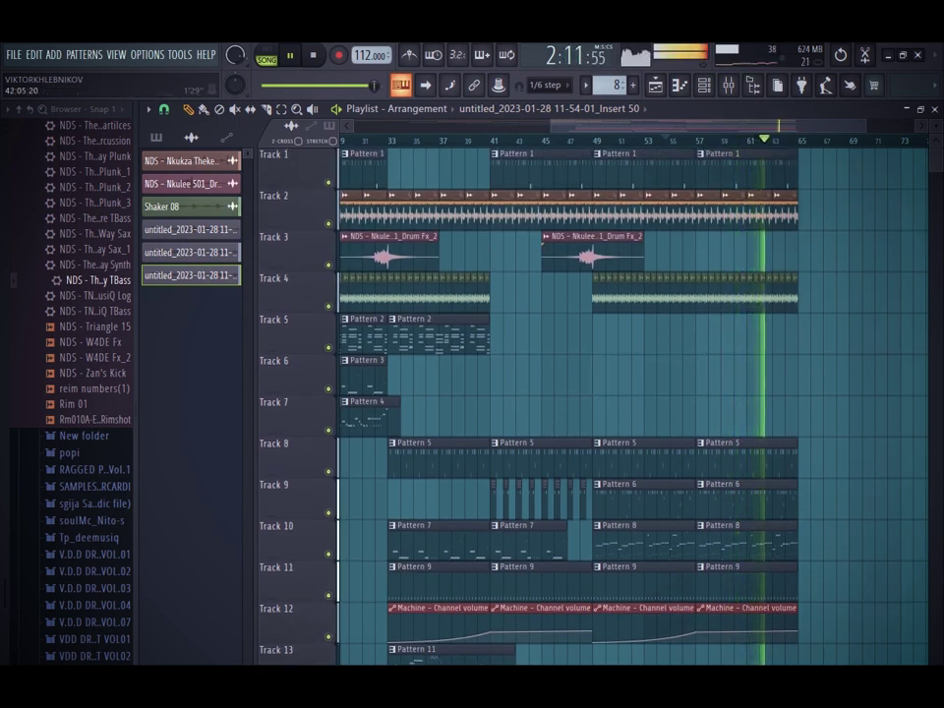
{"action": "left_click_drag", "start_coordinate": [609, 126], "coordinate": [441, 126]}
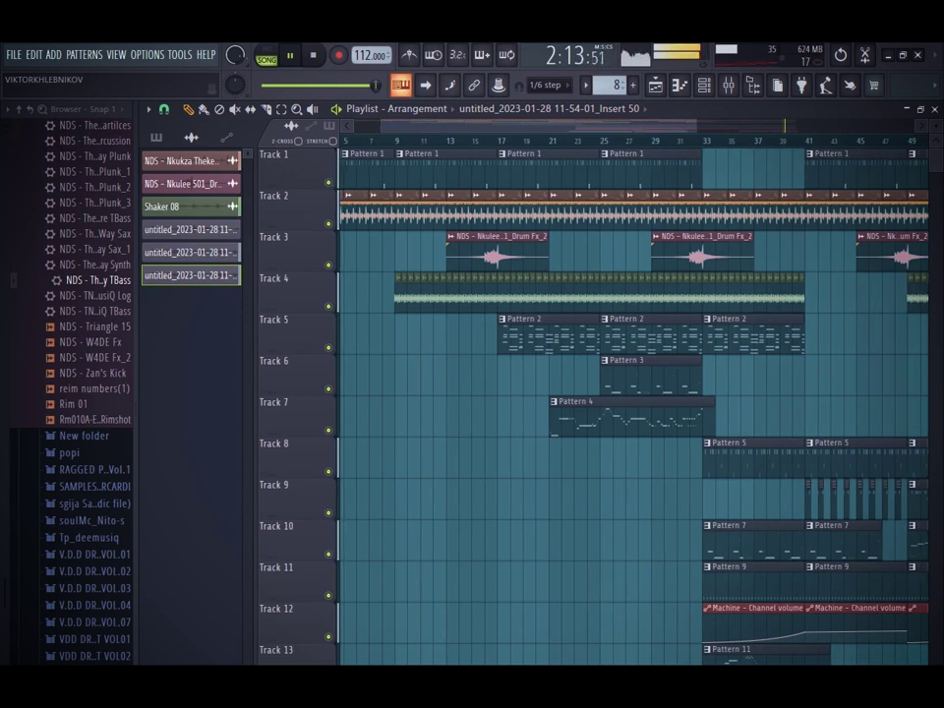
{"action": "left_click_drag", "start_coordinate": [697, 126], "coordinate": [860, 126]}
{"action": "scroll", "coordinate": [821, 292], "scroll_direction": "down", "scroll_amount": 4}
{"action": "scroll", "coordinate": [723, 291], "scroll_direction": "up", "scroll_amount": 3}
{"action": "scroll", "coordinate": [723, 291], "scroll_direction": "down", "scroll_amount": 5}
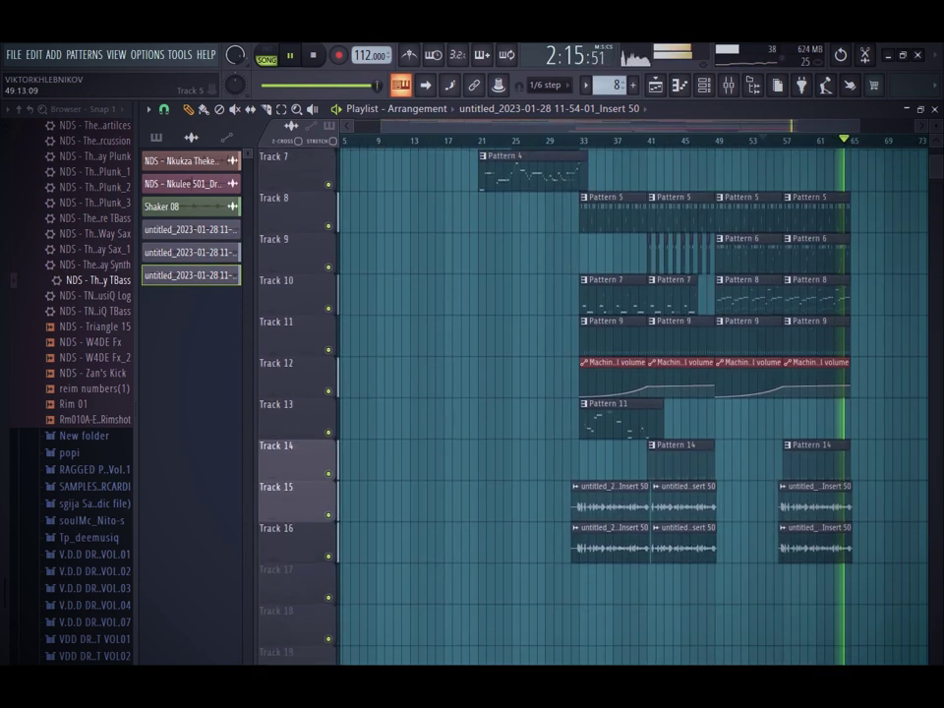
Step: Stop playback and open the channel settings of the Track 15 audio clip at bar 41
{"action": "key", "text": "space"}
{"action": "double_click", "coordinate": [679, 504]}
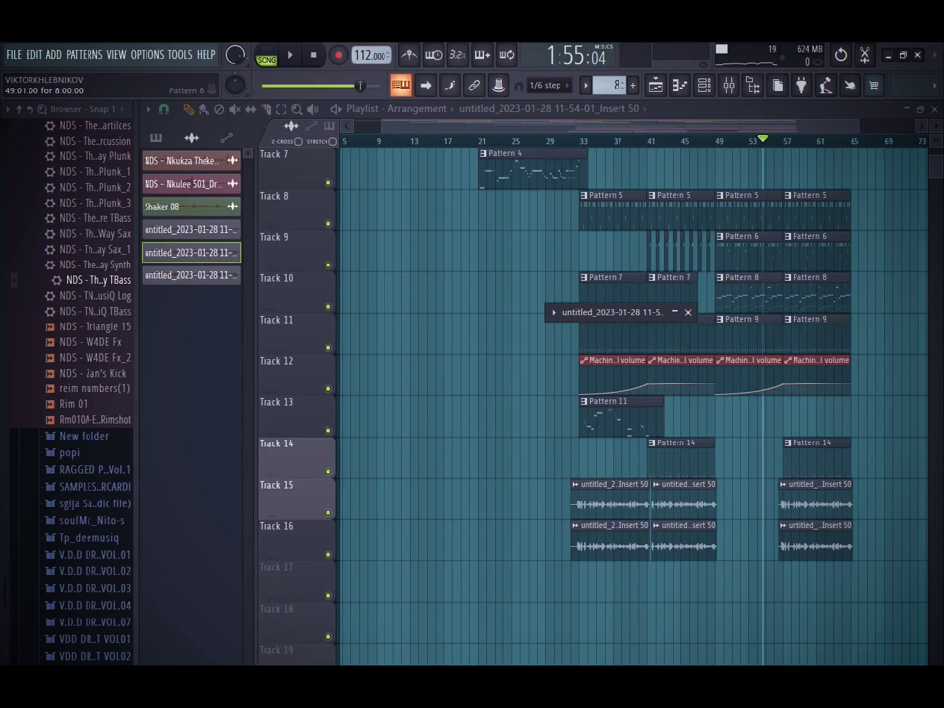
{"action": "scroll", "coordinate": [630, 403], "scroll_direction": "up", "scroll_amount": 3}
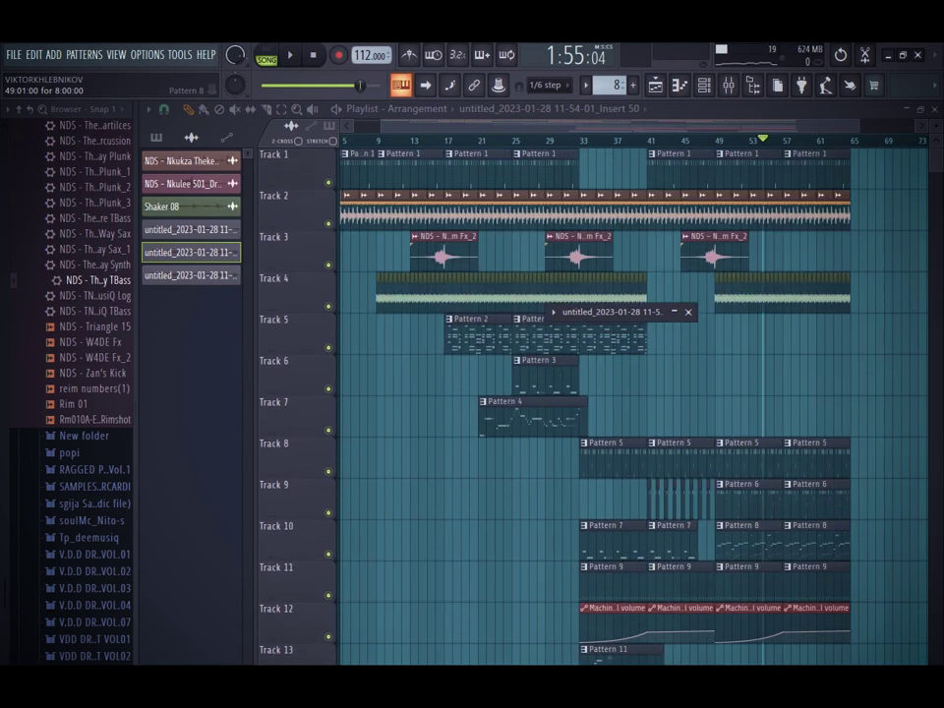